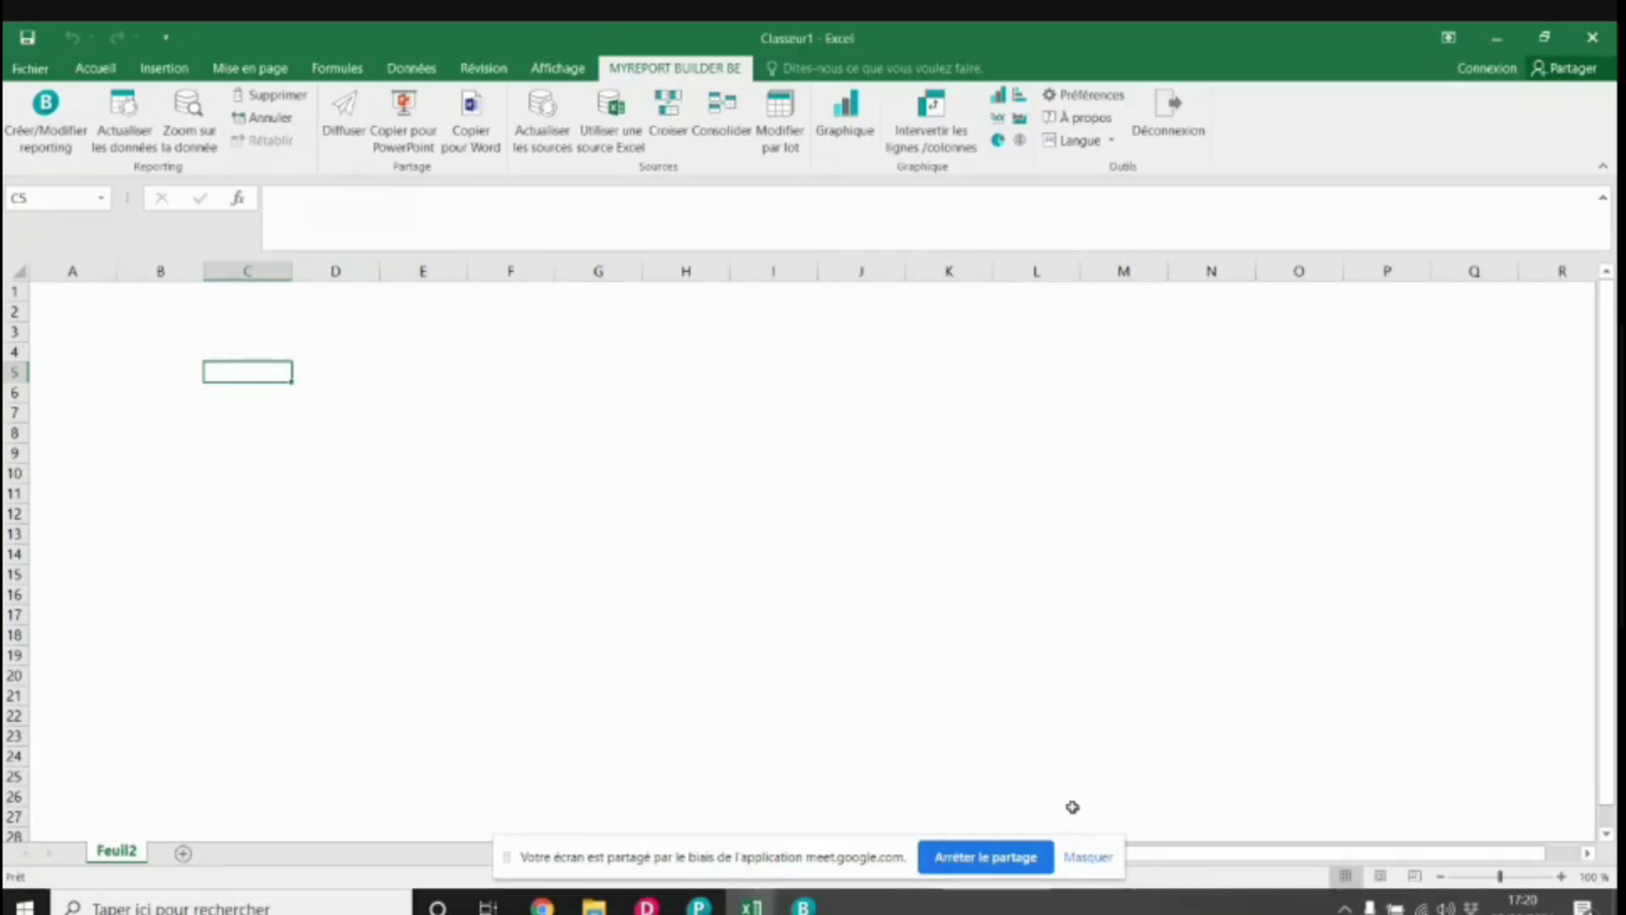
Step: Open the MyReport report editor and clear all fields from the current report
left_click(1087, 857)
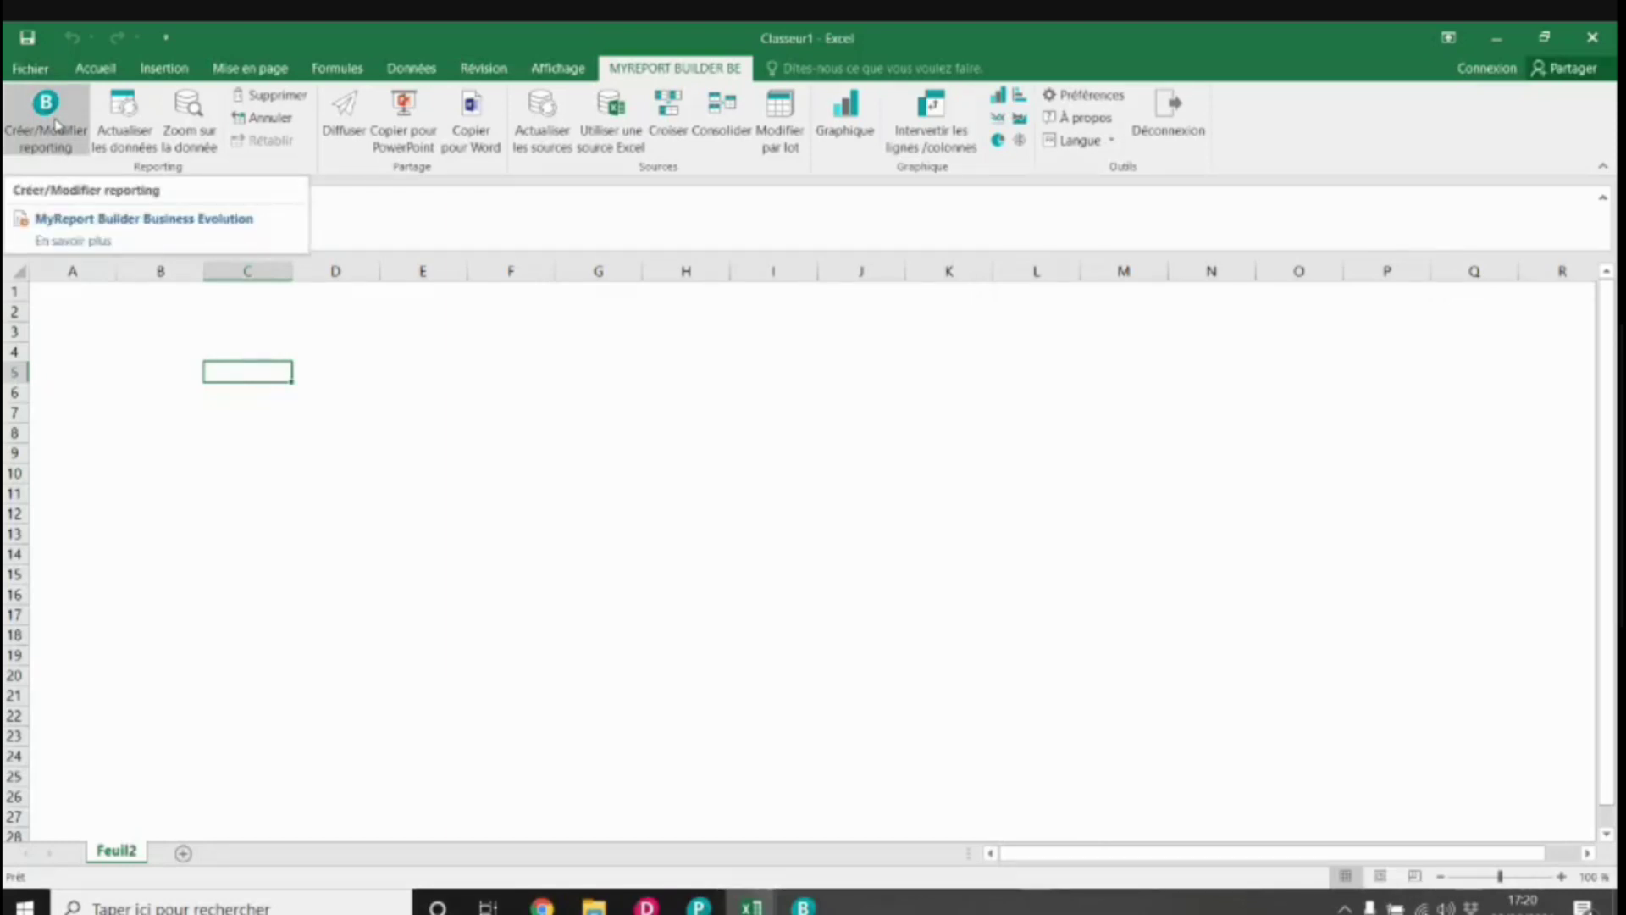
left_click(49, 131)
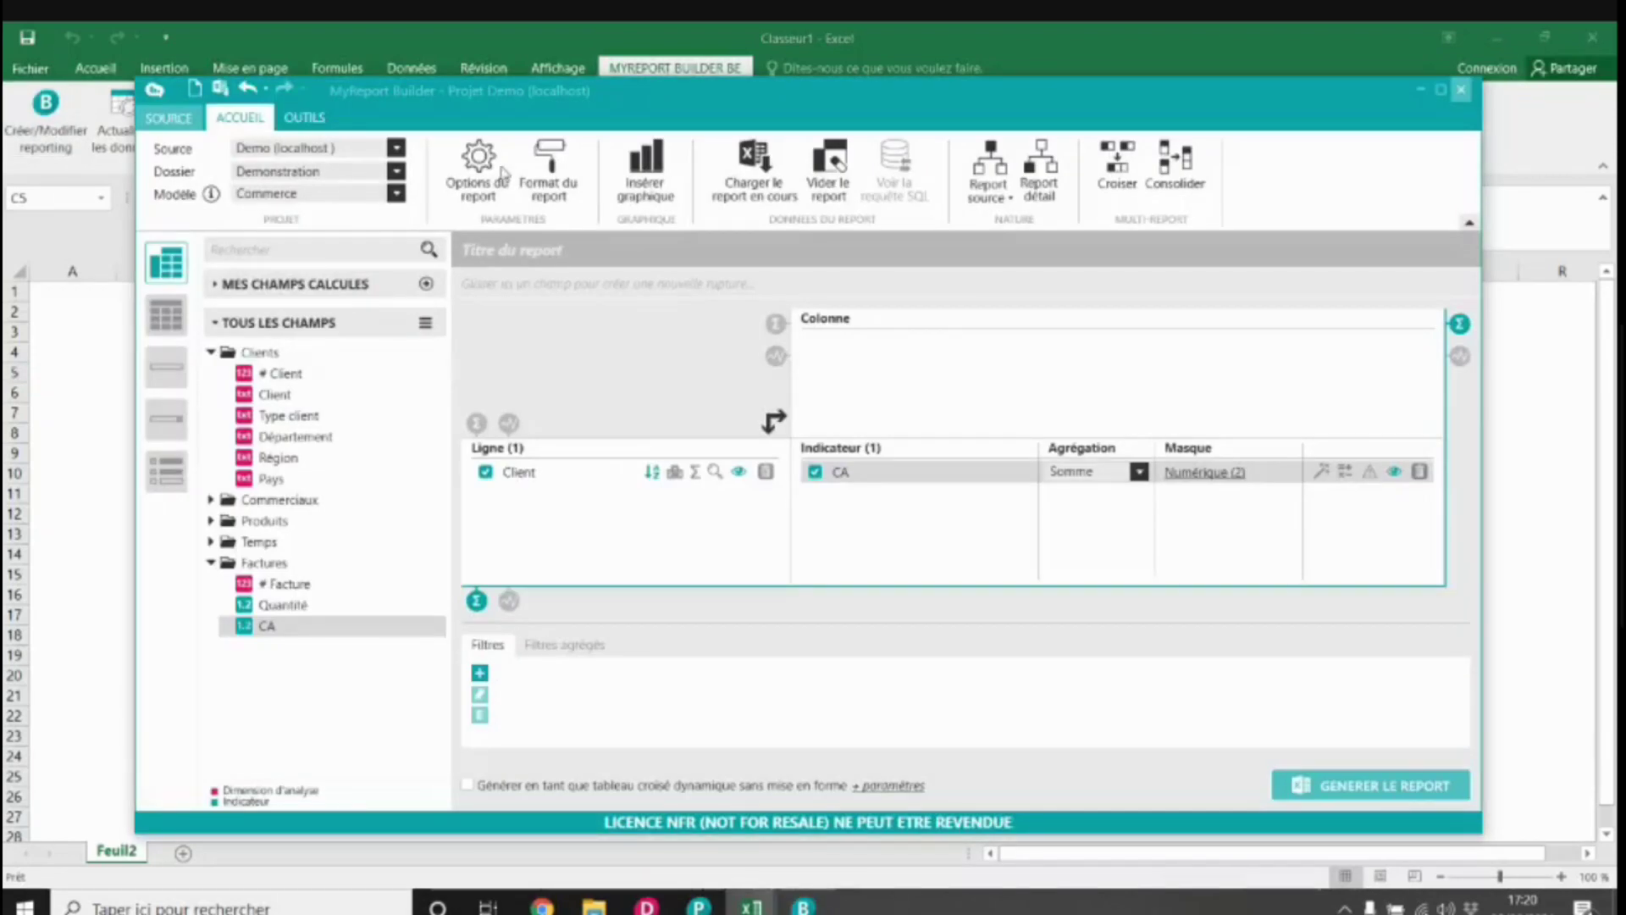
left_click(828, 165)
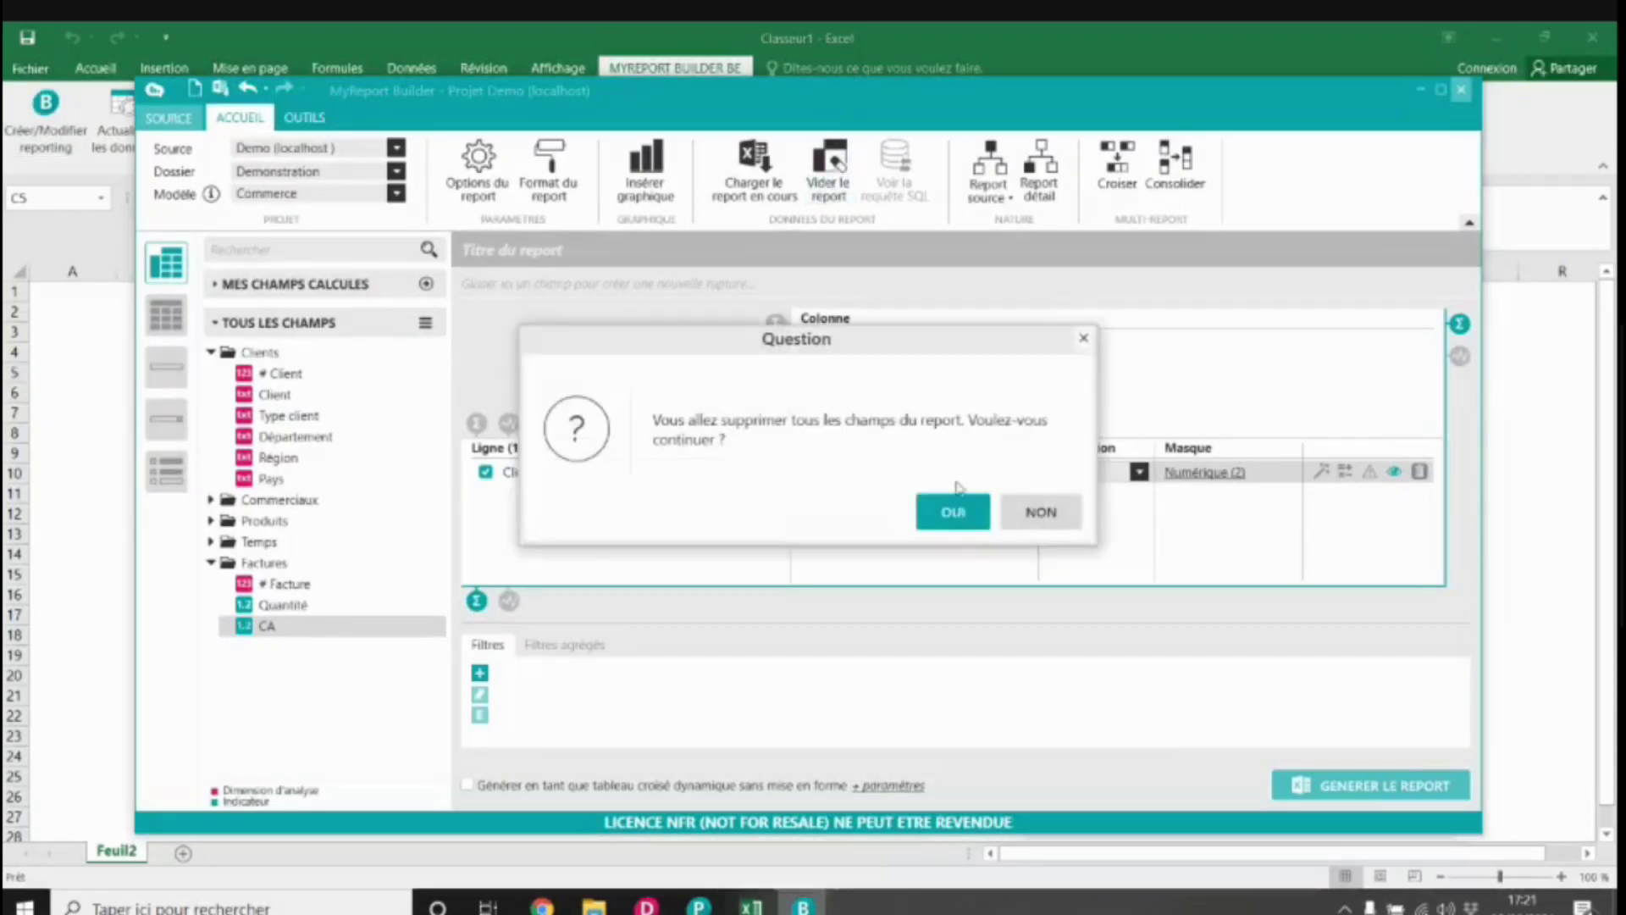
left_click(950, 510)
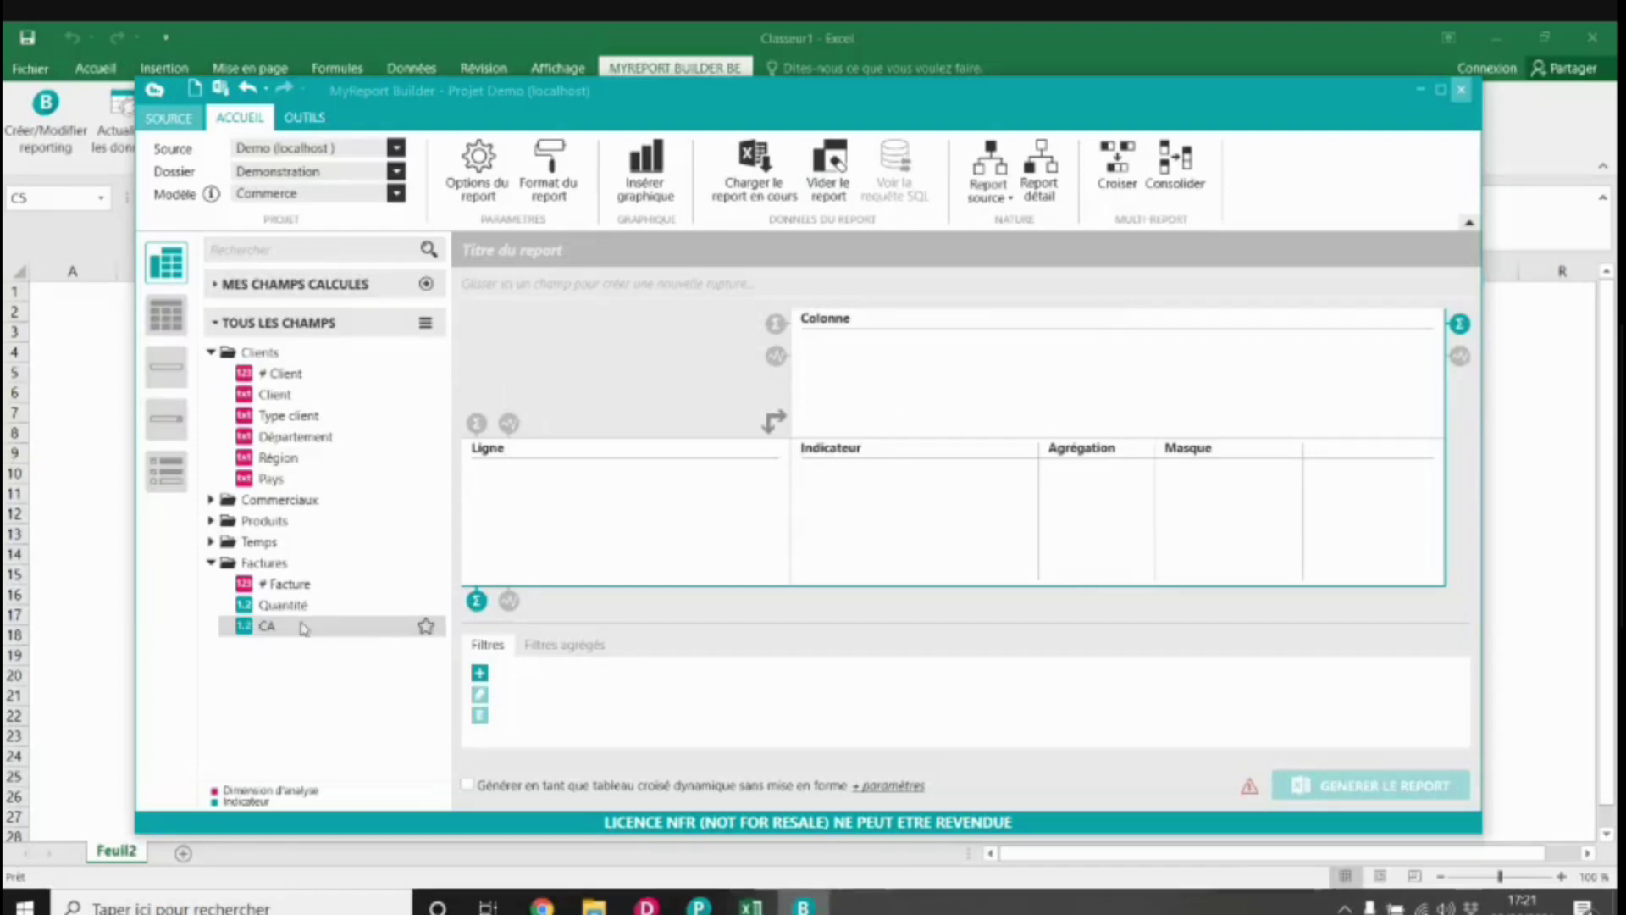
Step: Examine the fields available in the Clients, Commerciaux, Produits, Temps and Factures folders of the Commerce model
left_click(211, 353)
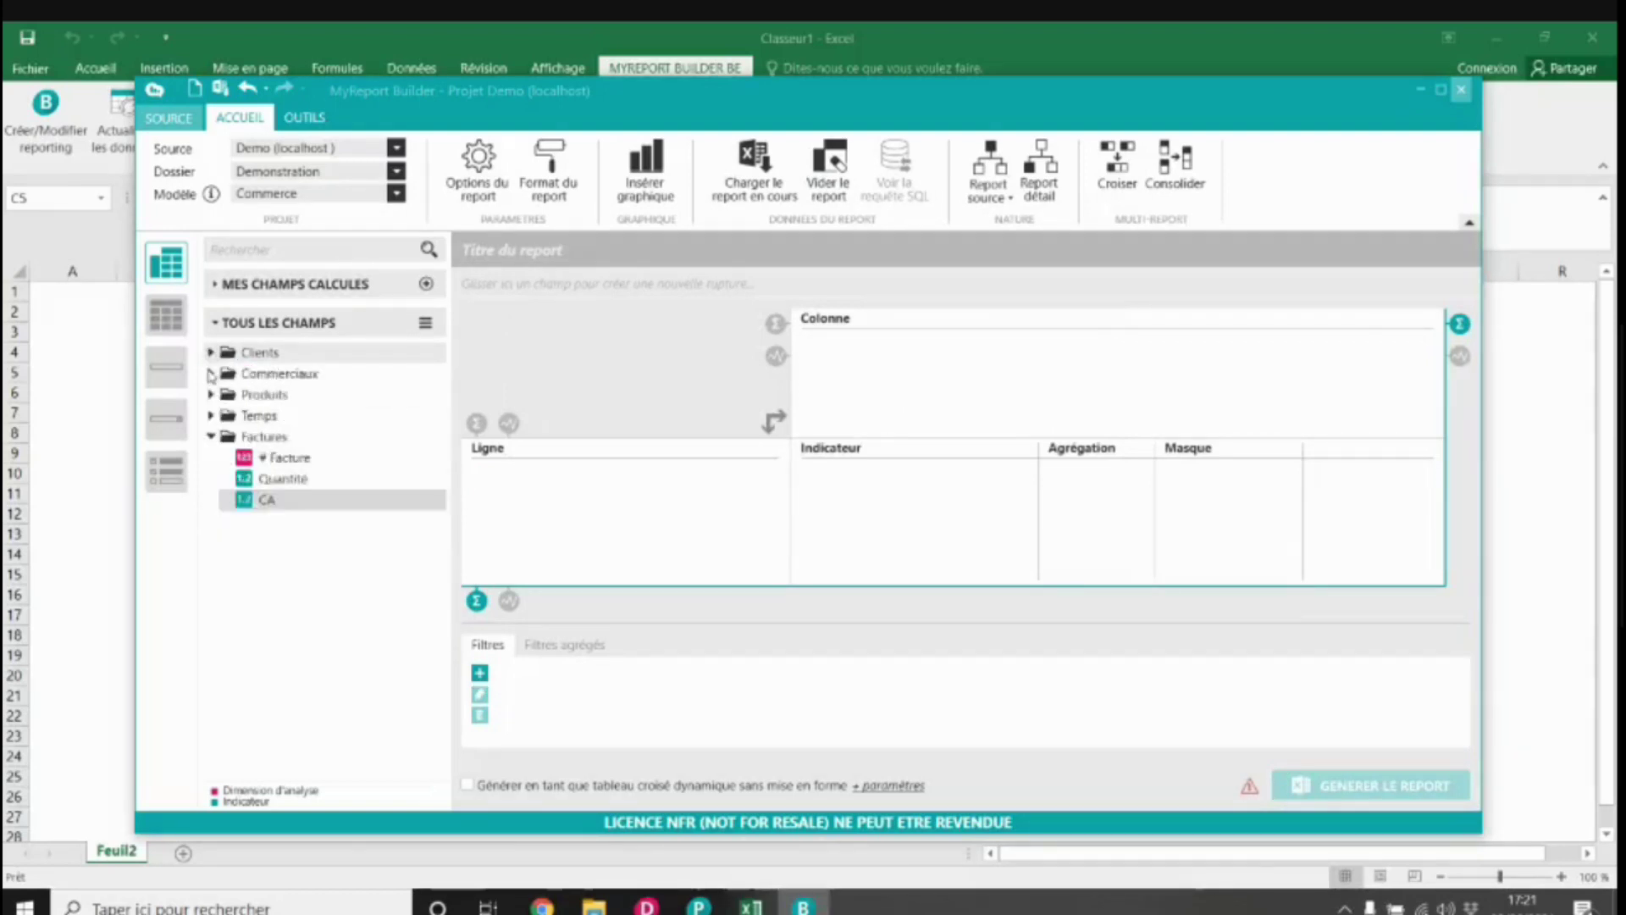
left_click(211, 437)
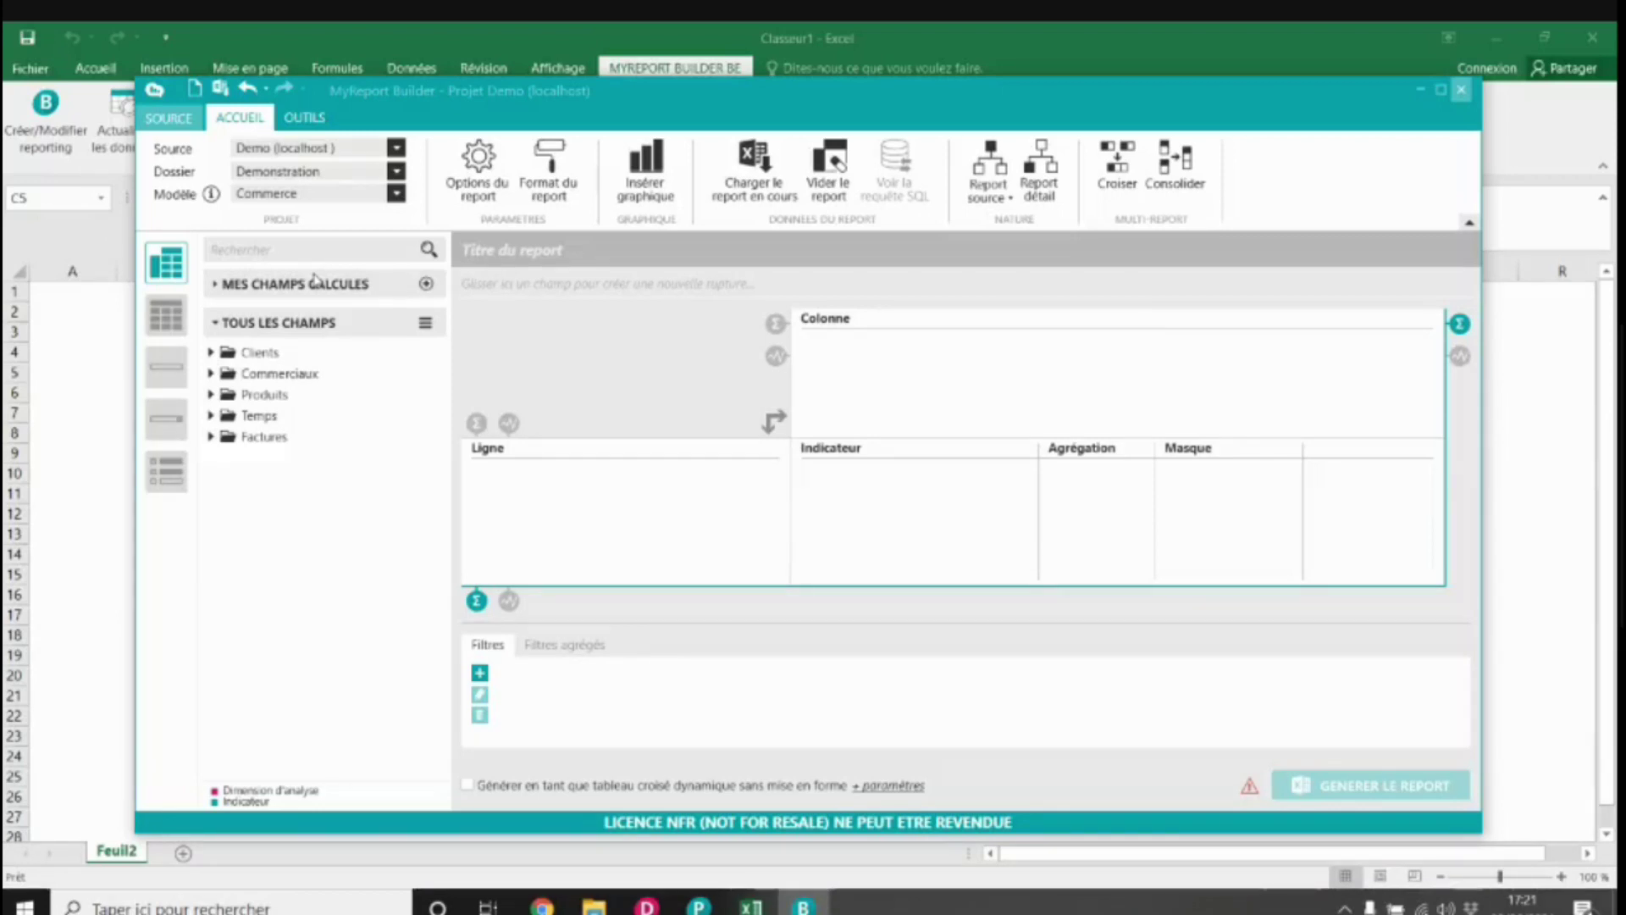
left_click(210, 437)
left_click(210, 416)
left_click(210, 394)
left_click(210, 373)
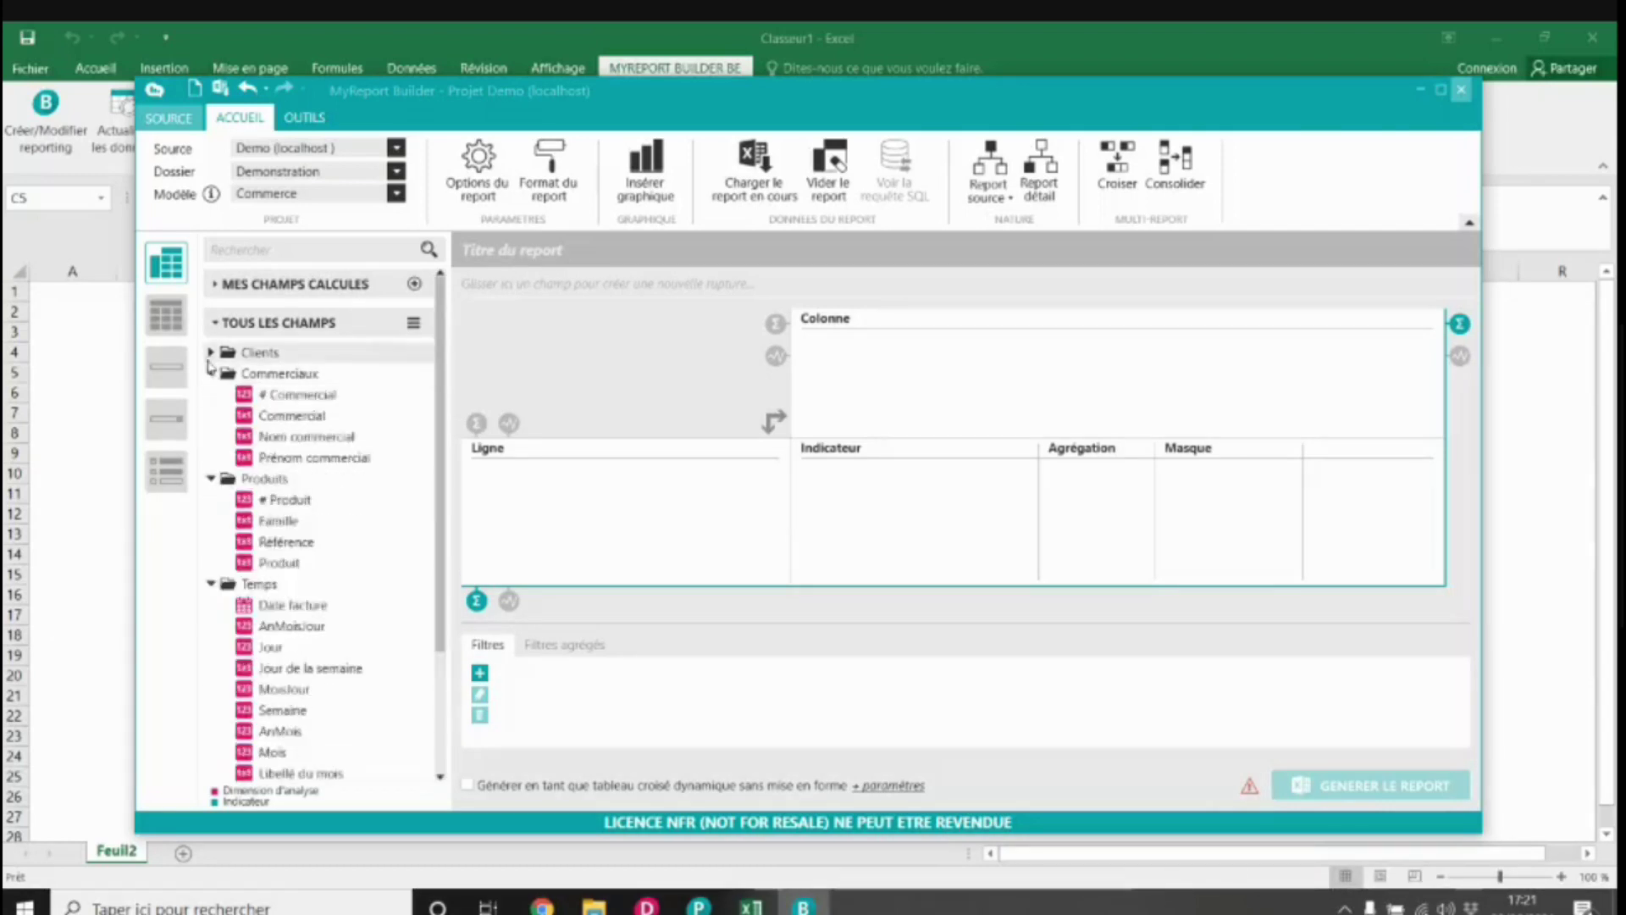
left_click(210, 352)
scroll(296, 372, "down", 1)
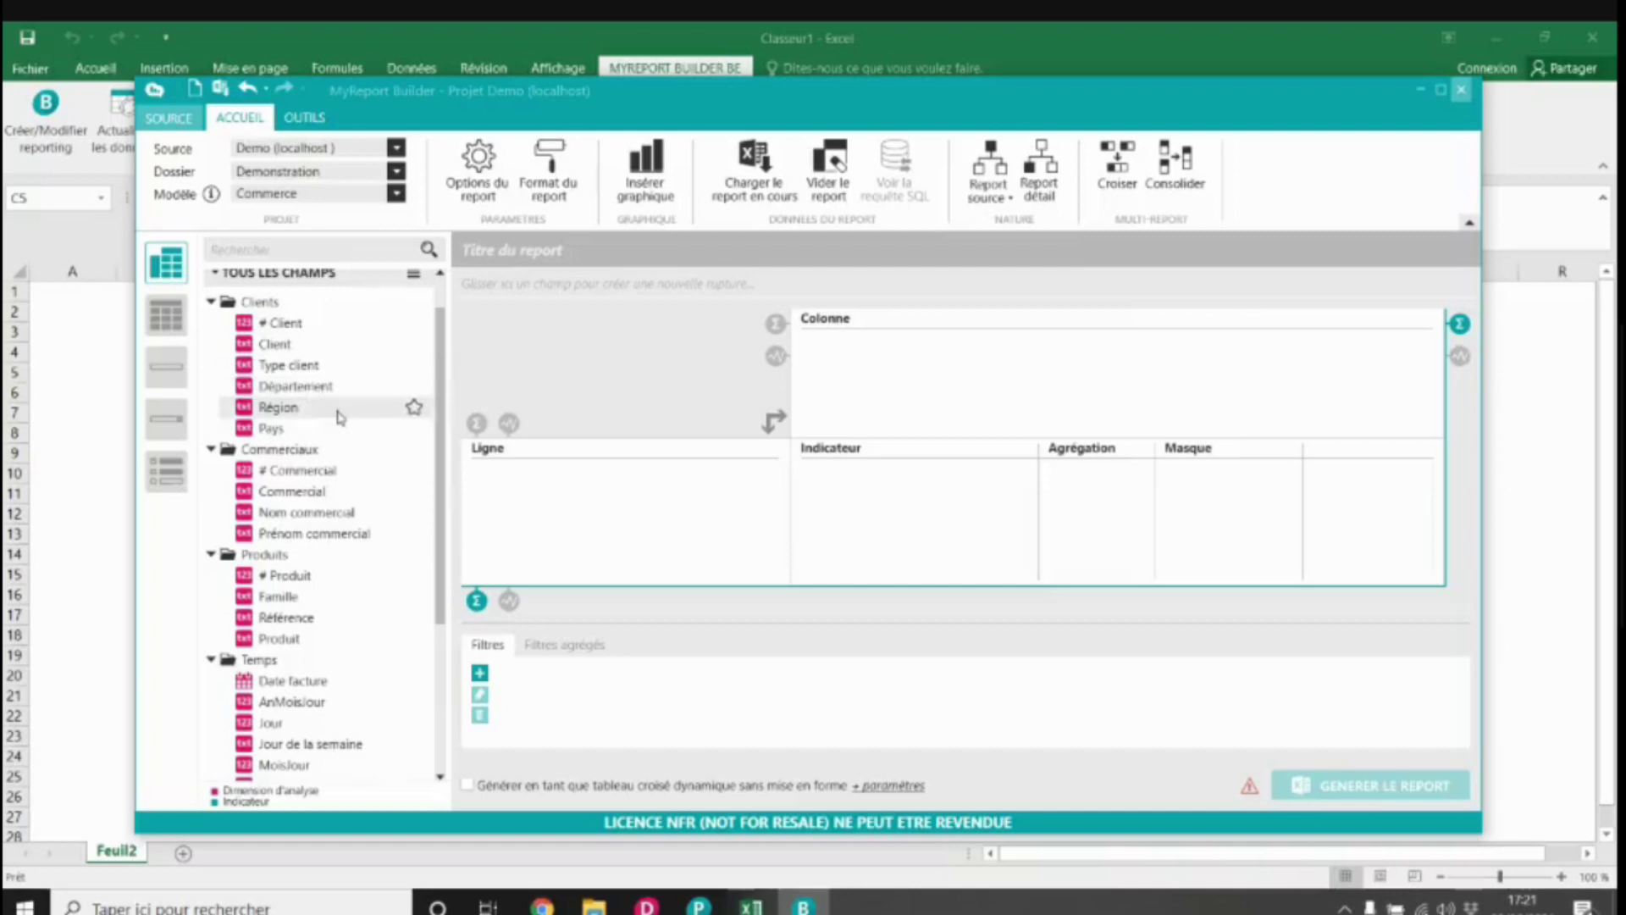
scroll(413, 508, "down", 2)
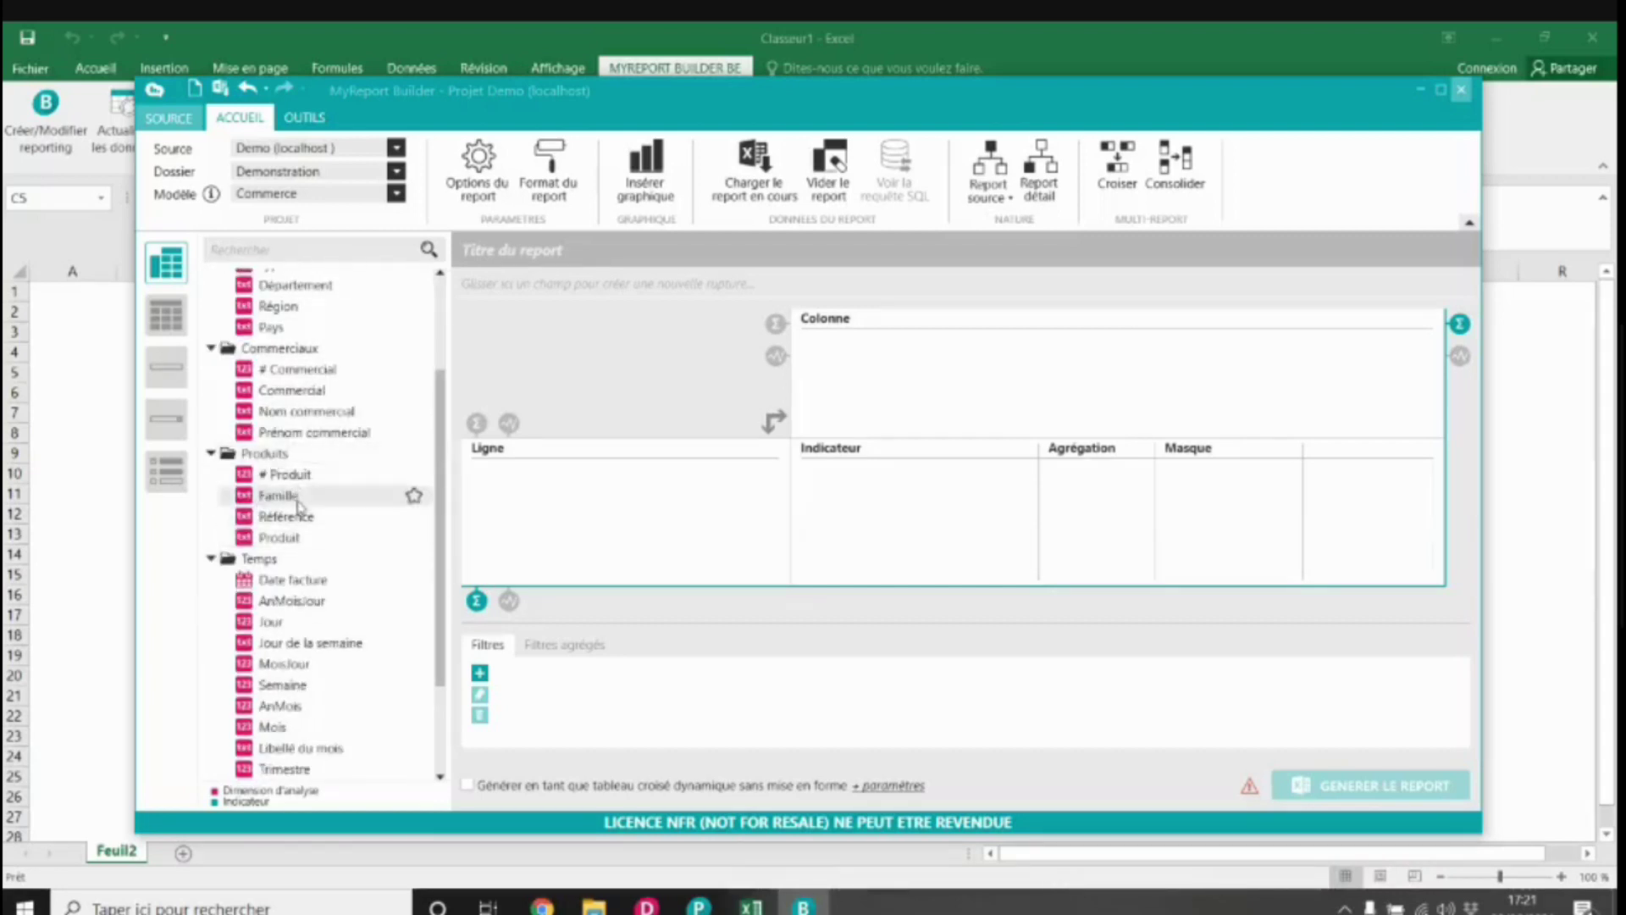
scroll(296, 505, "down", 3)
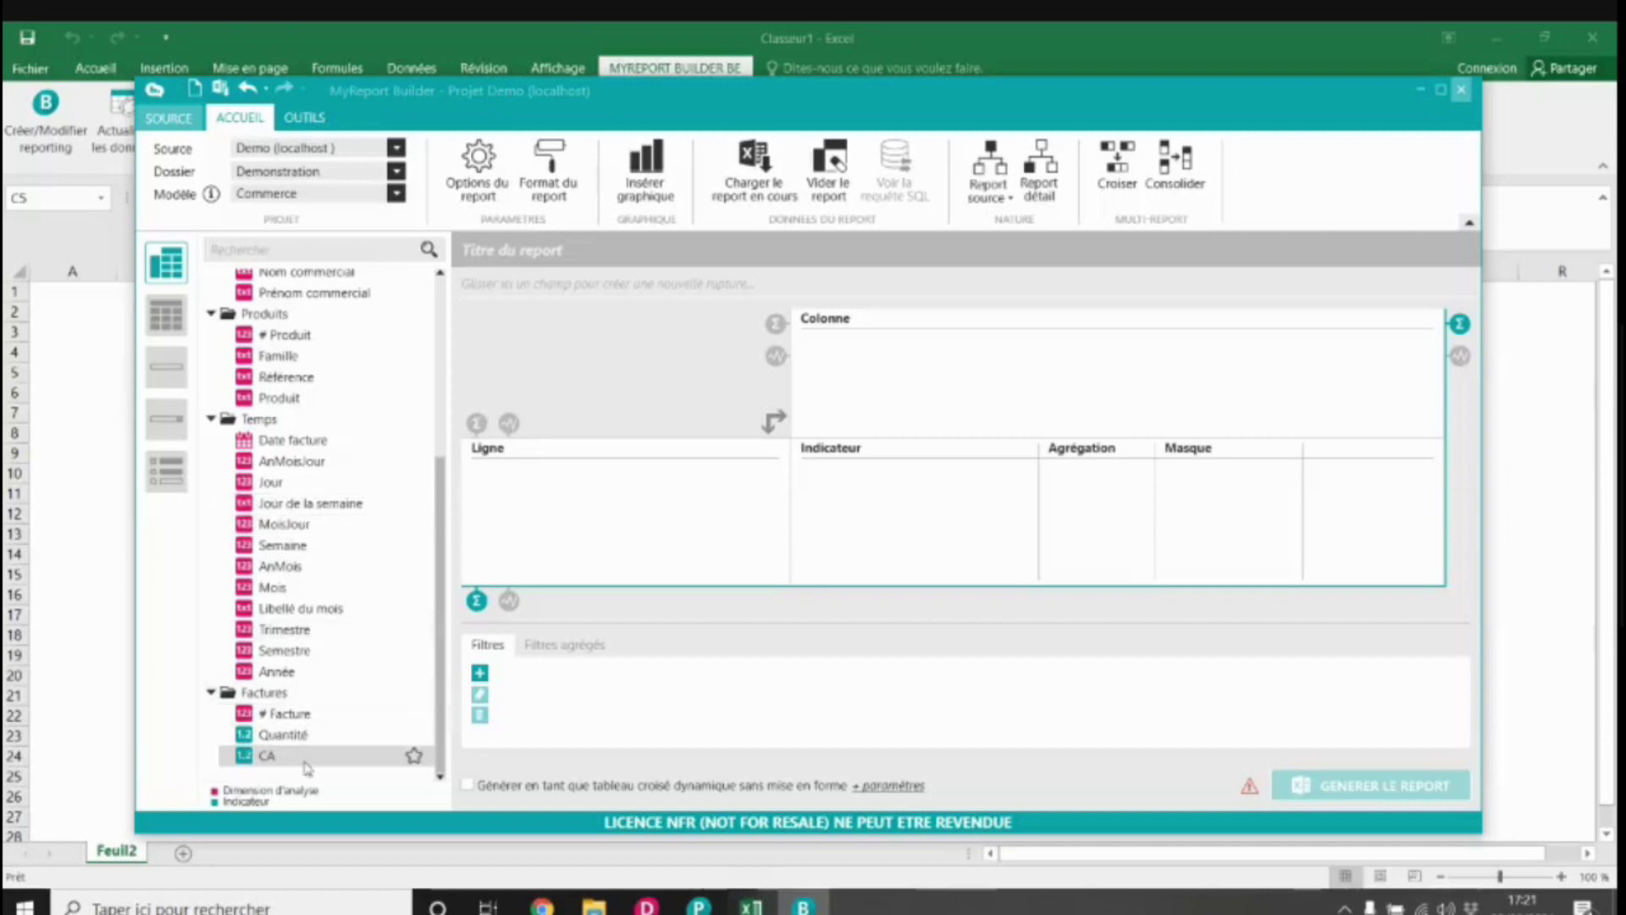
scroll(280, 550, "up", 6)
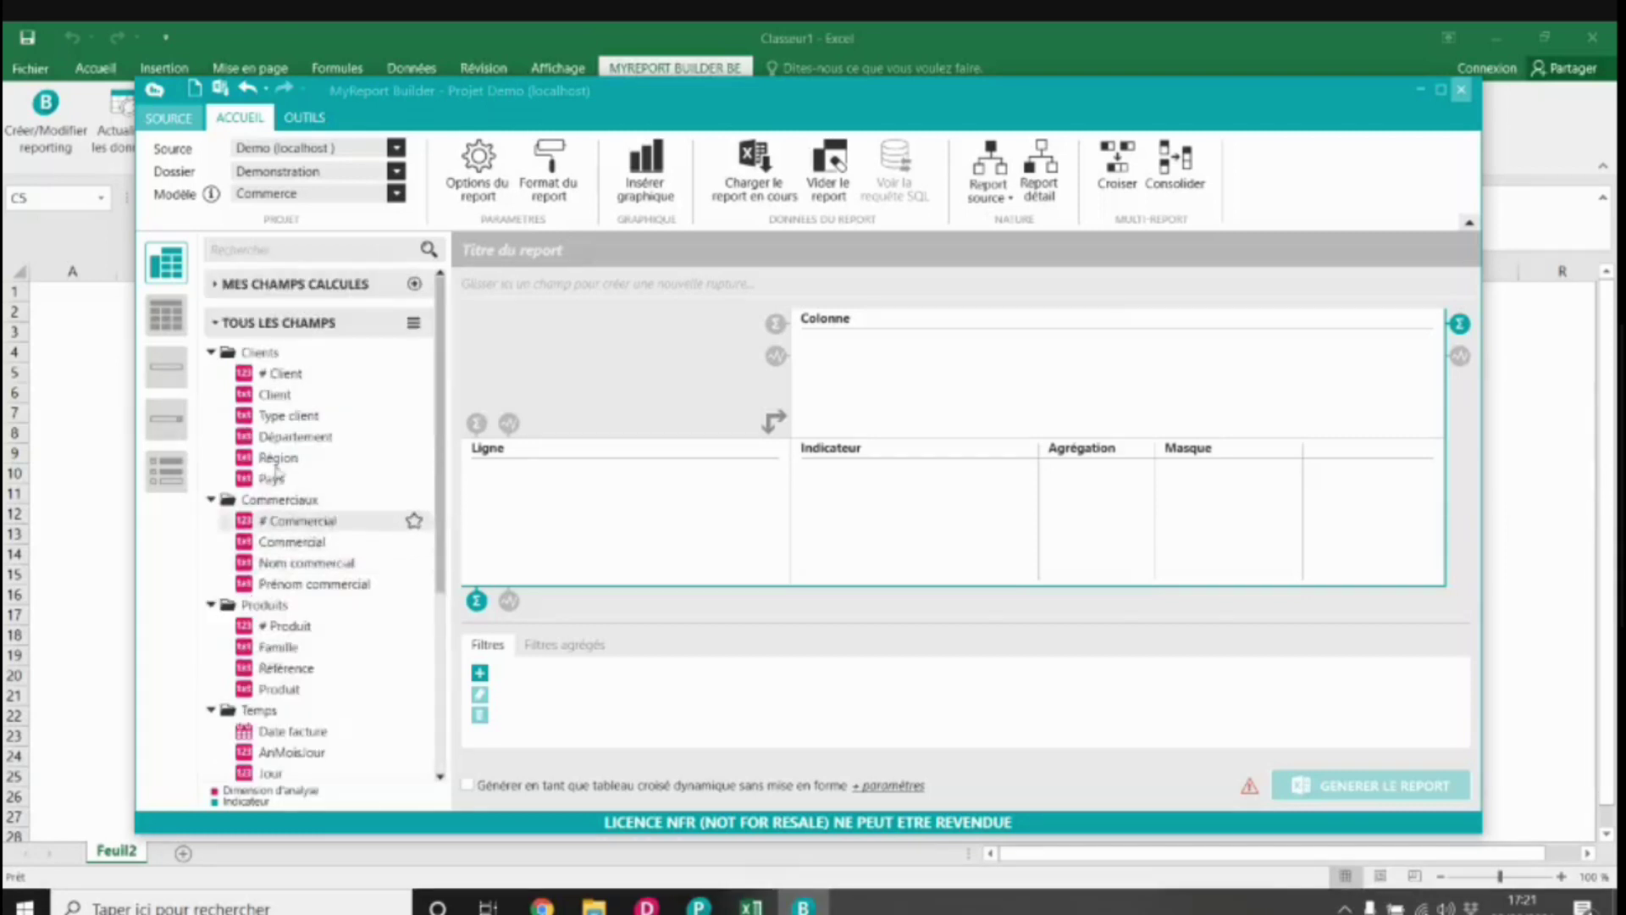
Step: Collapse all five field folders and expand them again
left_click(211, 352)
left_click(211, 373)
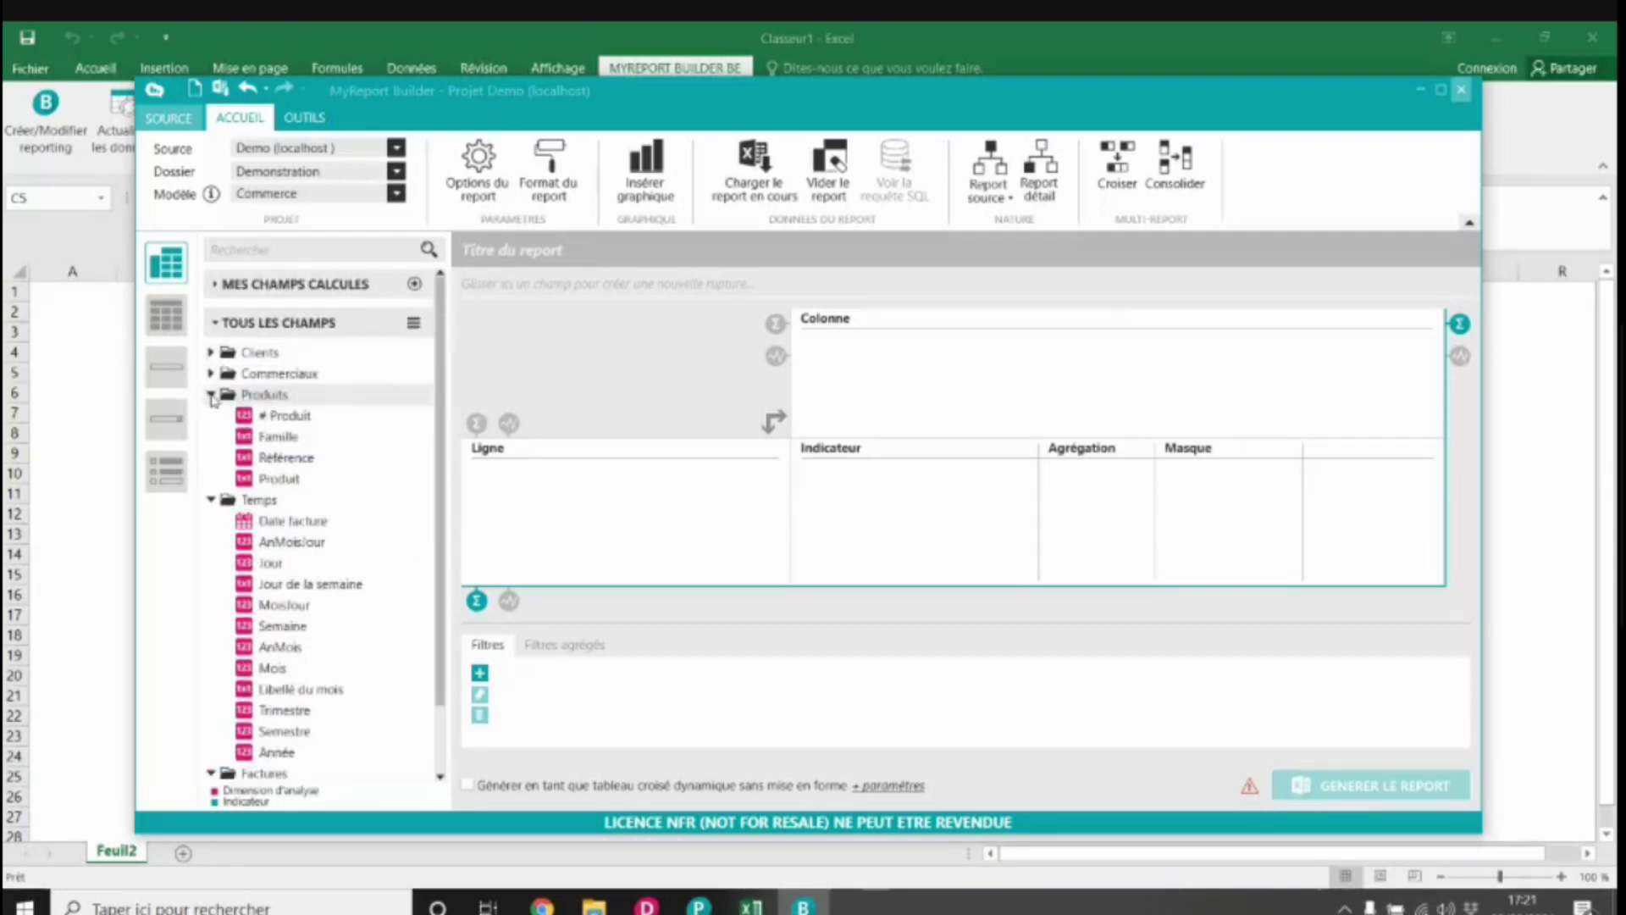
left_click(211, 394)
left_click(211, 415)
left_click(210, 436)
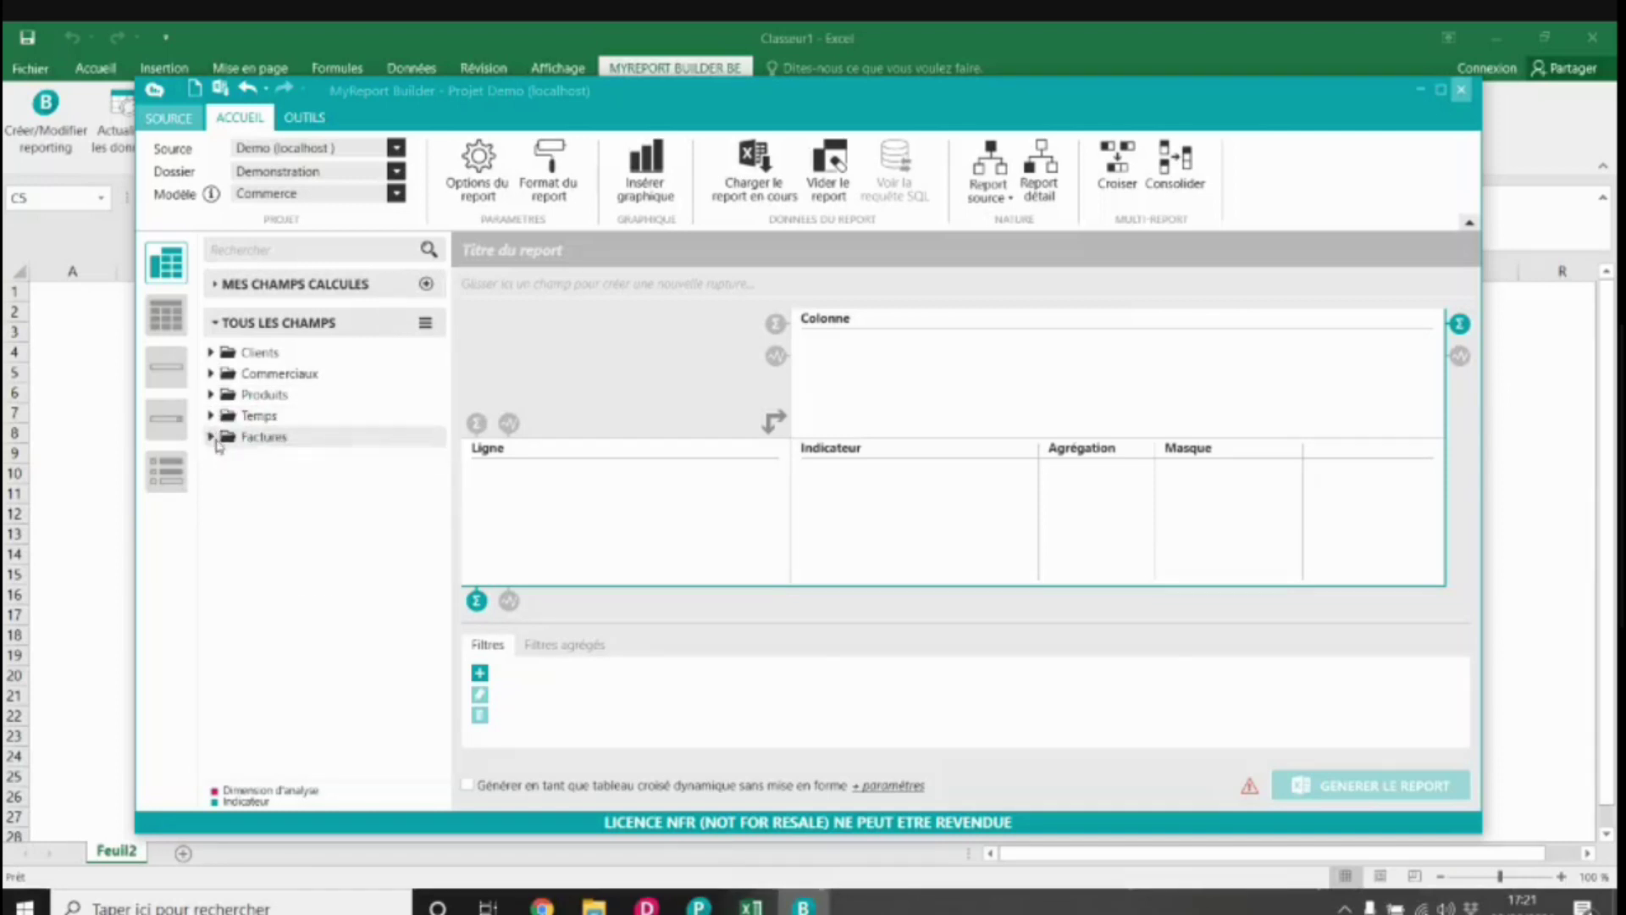
left_click(211, 437)
left_click(211, 415)
left_click(211, 394)
left_click(211, 372)
left_click(211, 352)
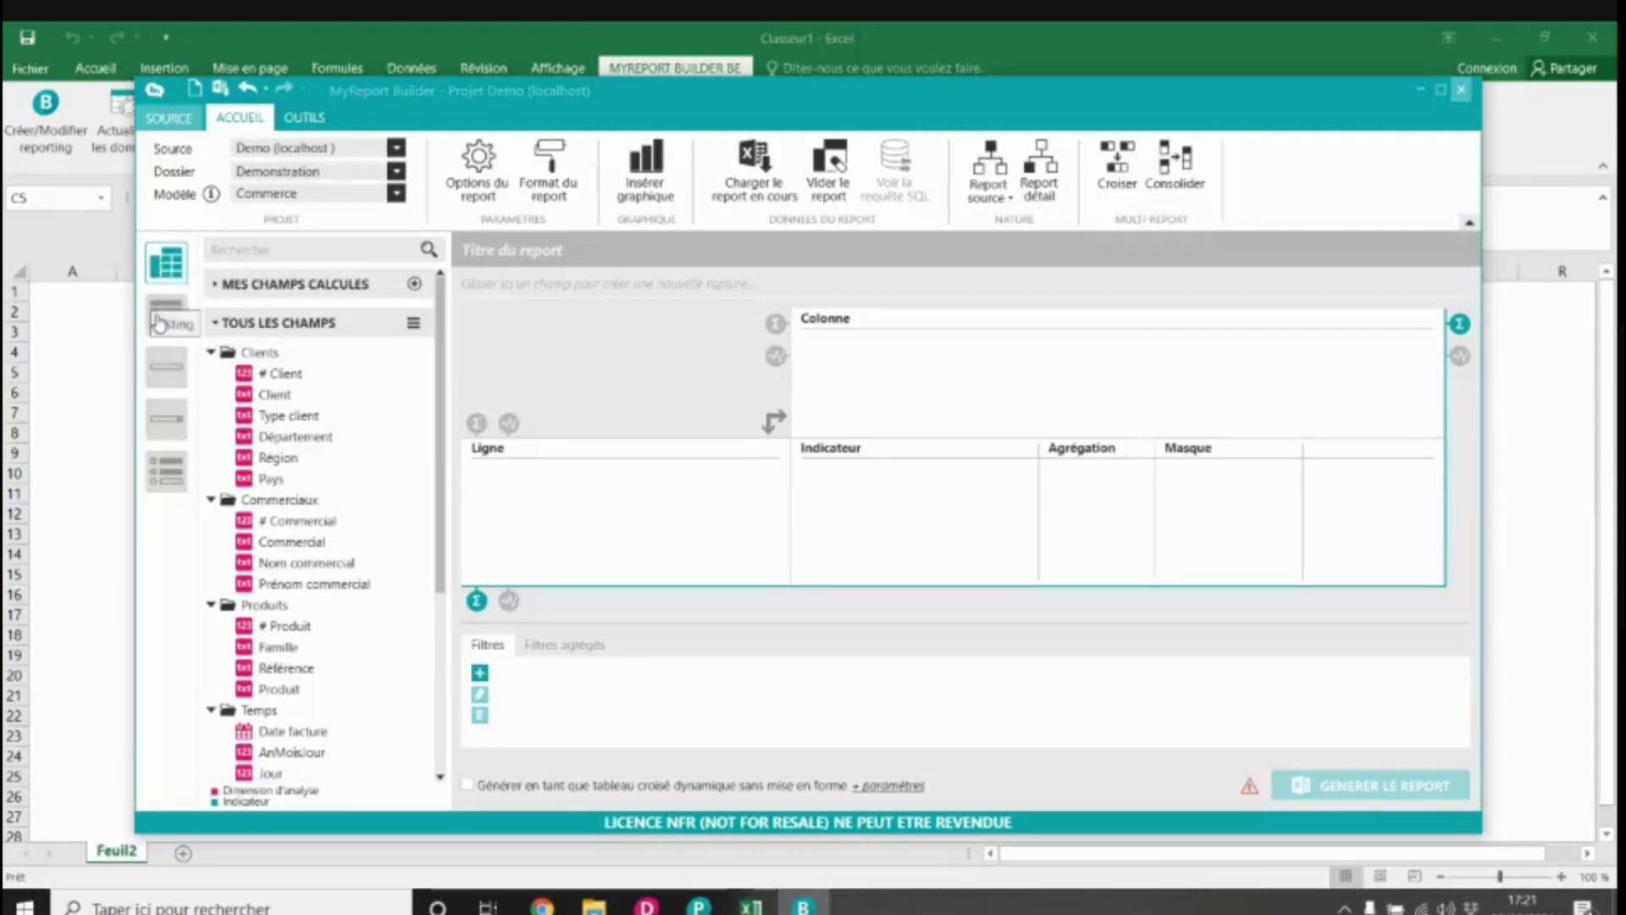
Step: Examine the layouts of the single-field and selection-list report types, and return to the cross-table layout
left_click(166, 366)
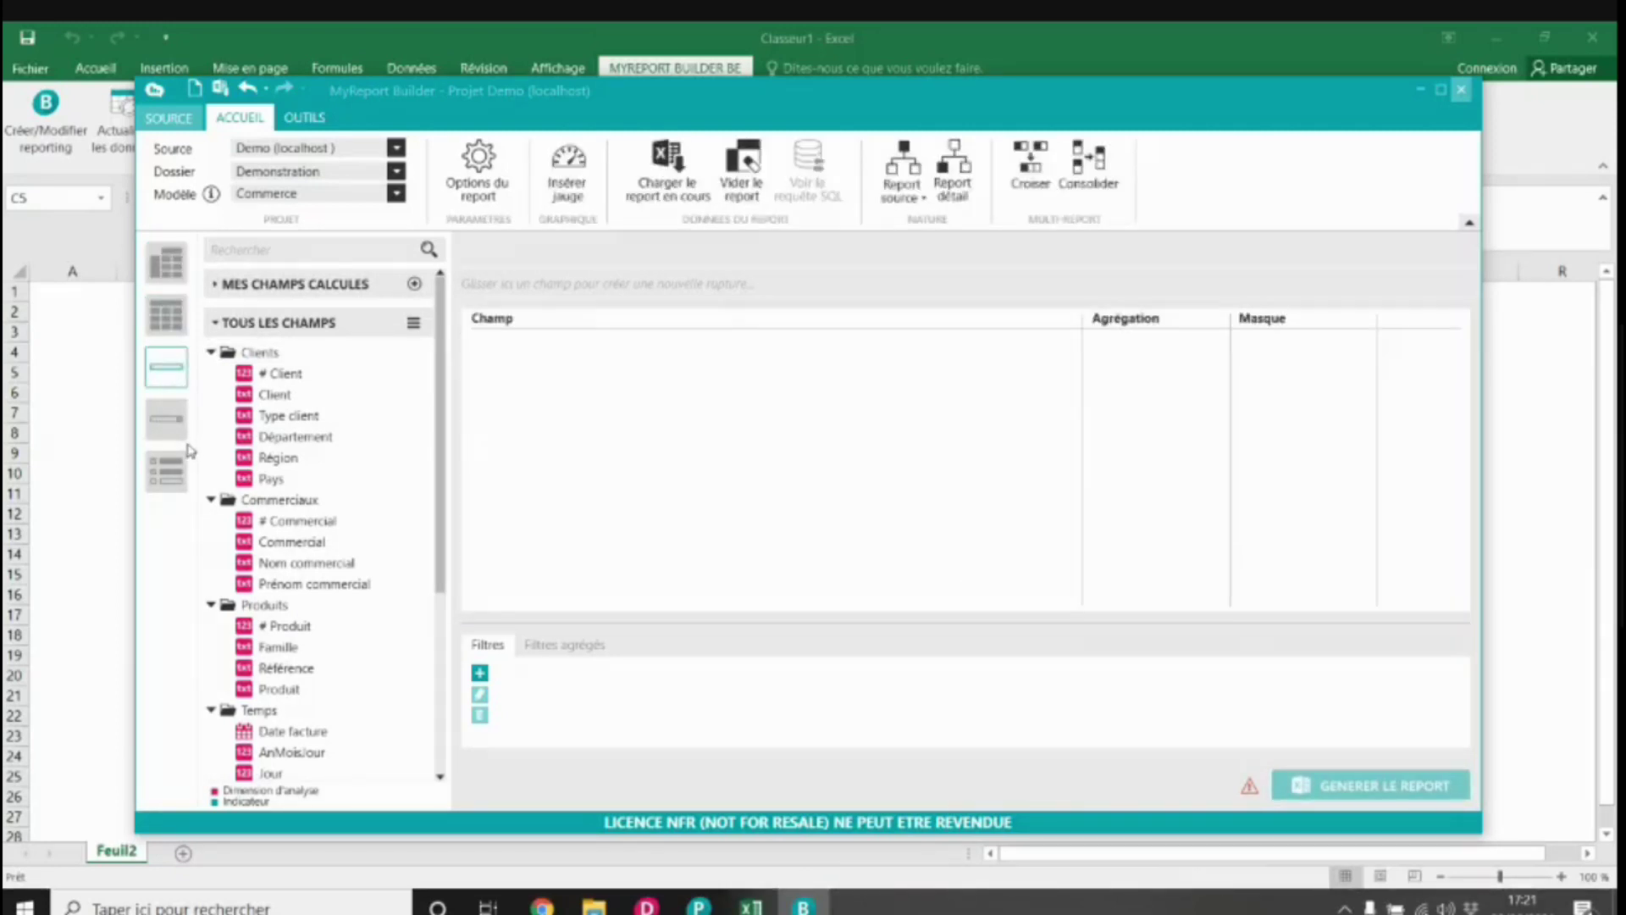
left_click(172, 423)
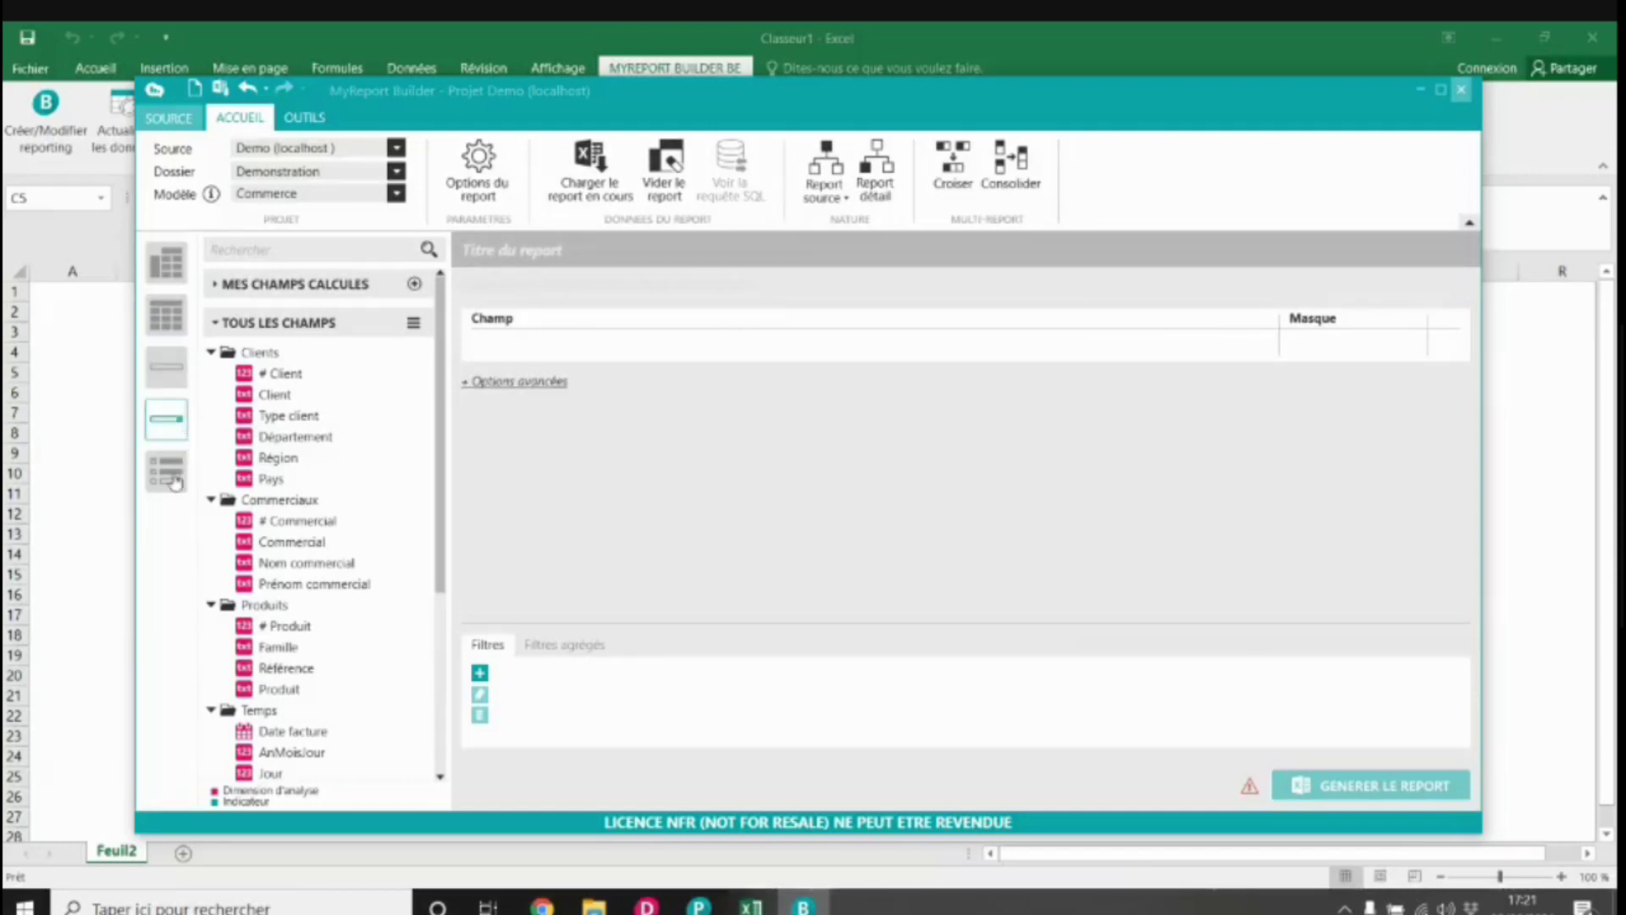
left_click(175, 483)
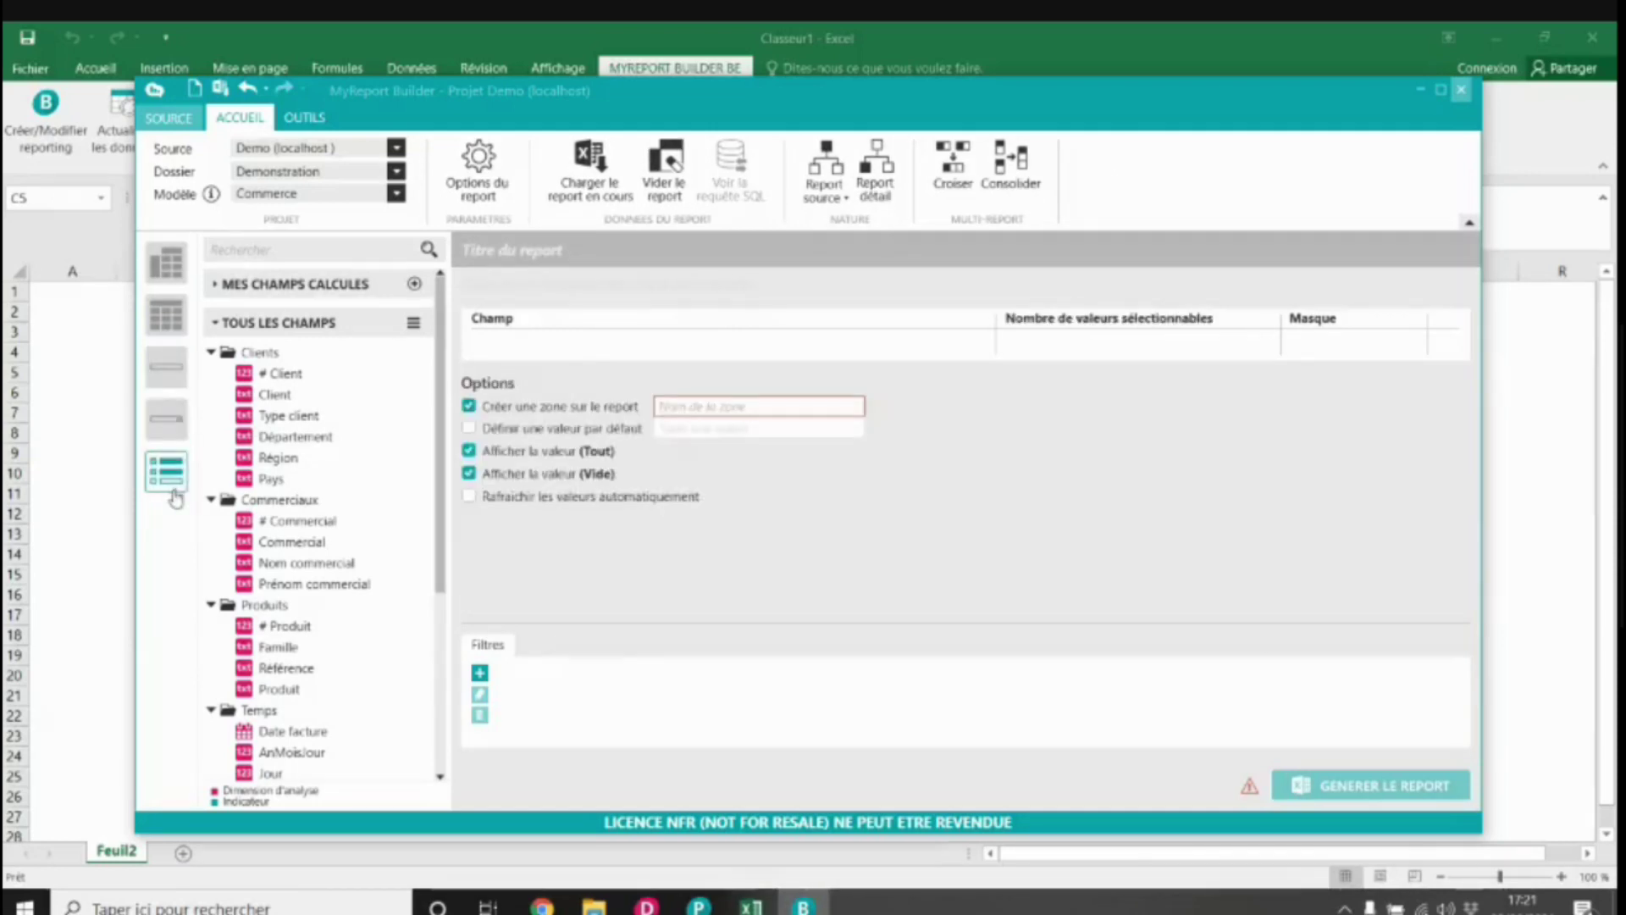
left_click(166, 270)
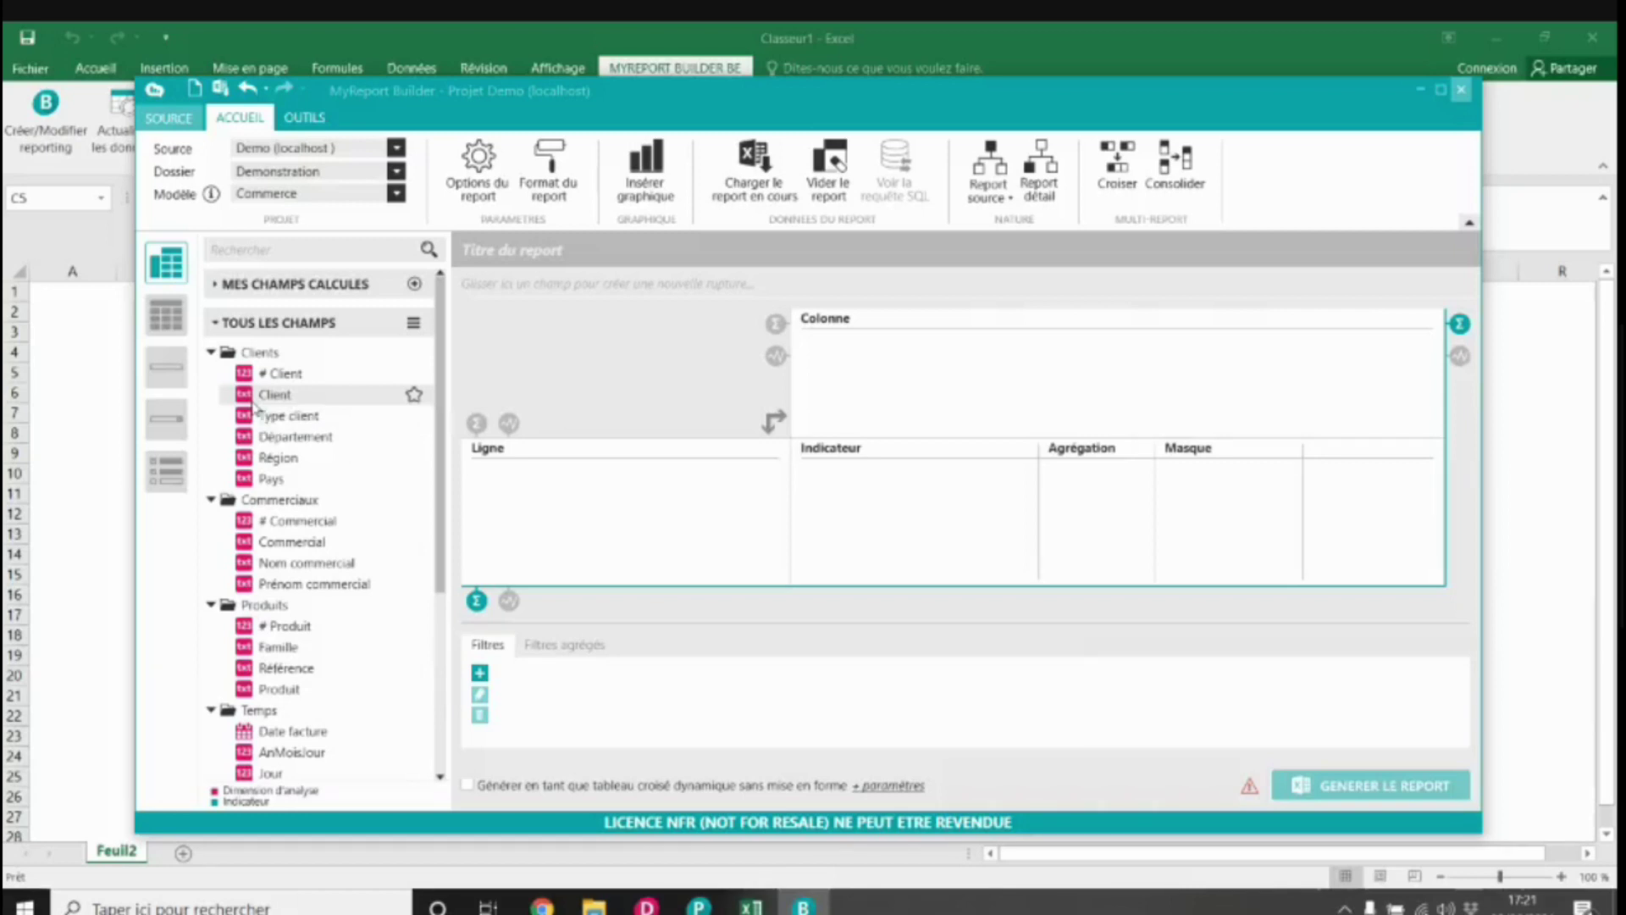
Step: Add the Quantité and CA fields from Factures as indicators of the cross table
scroll(271, 424, "down", 5)
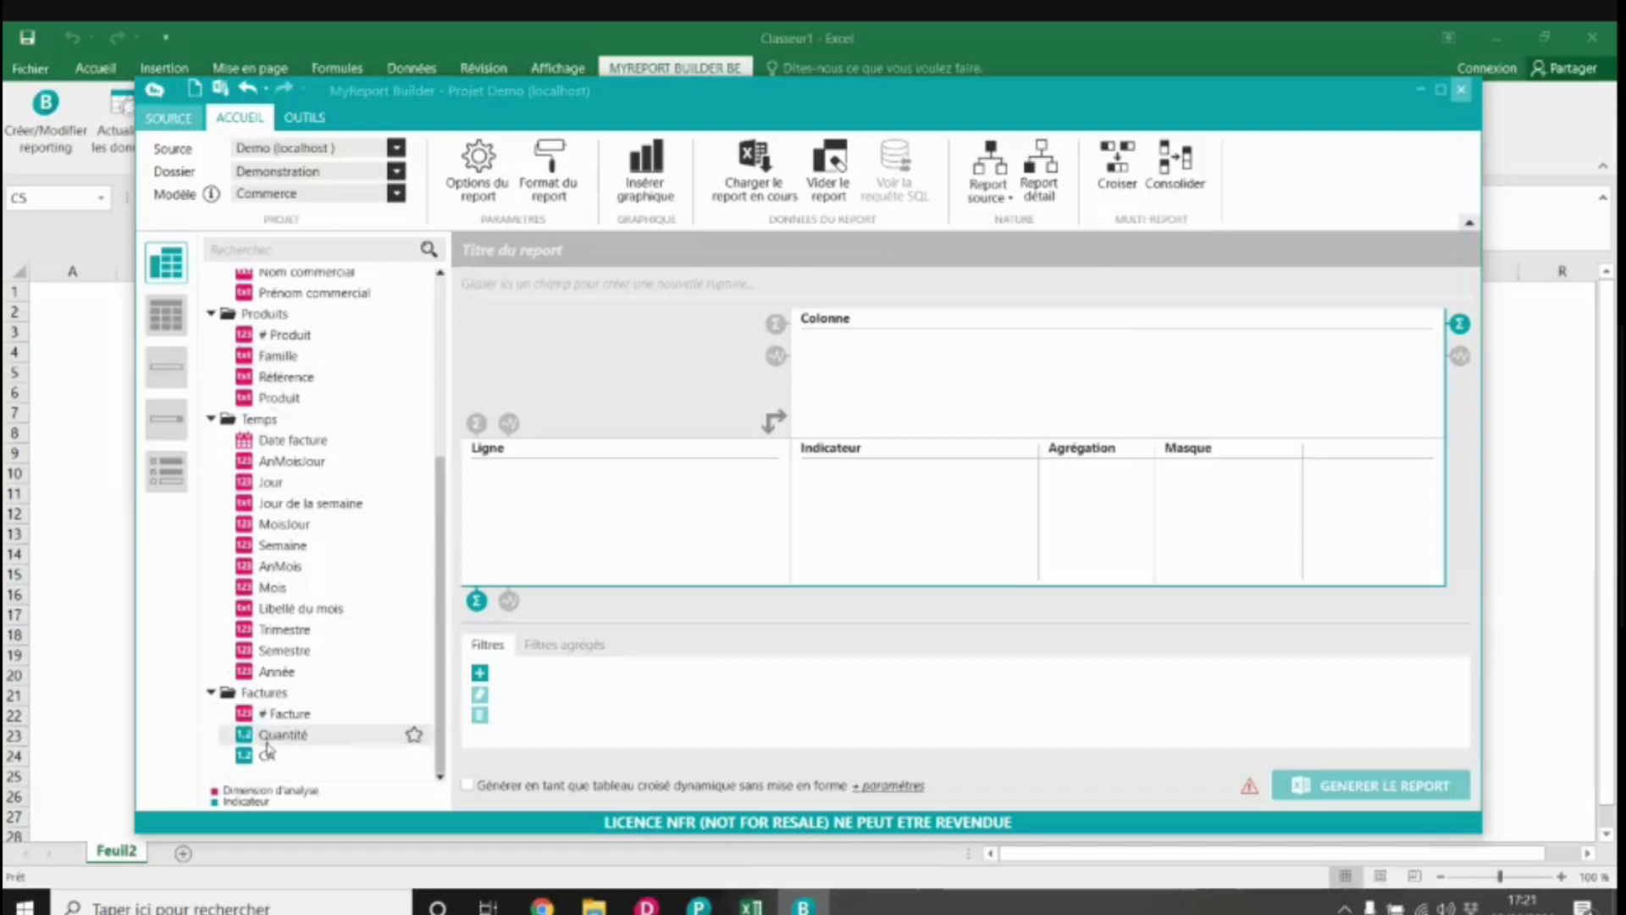
double_click(280, 737)
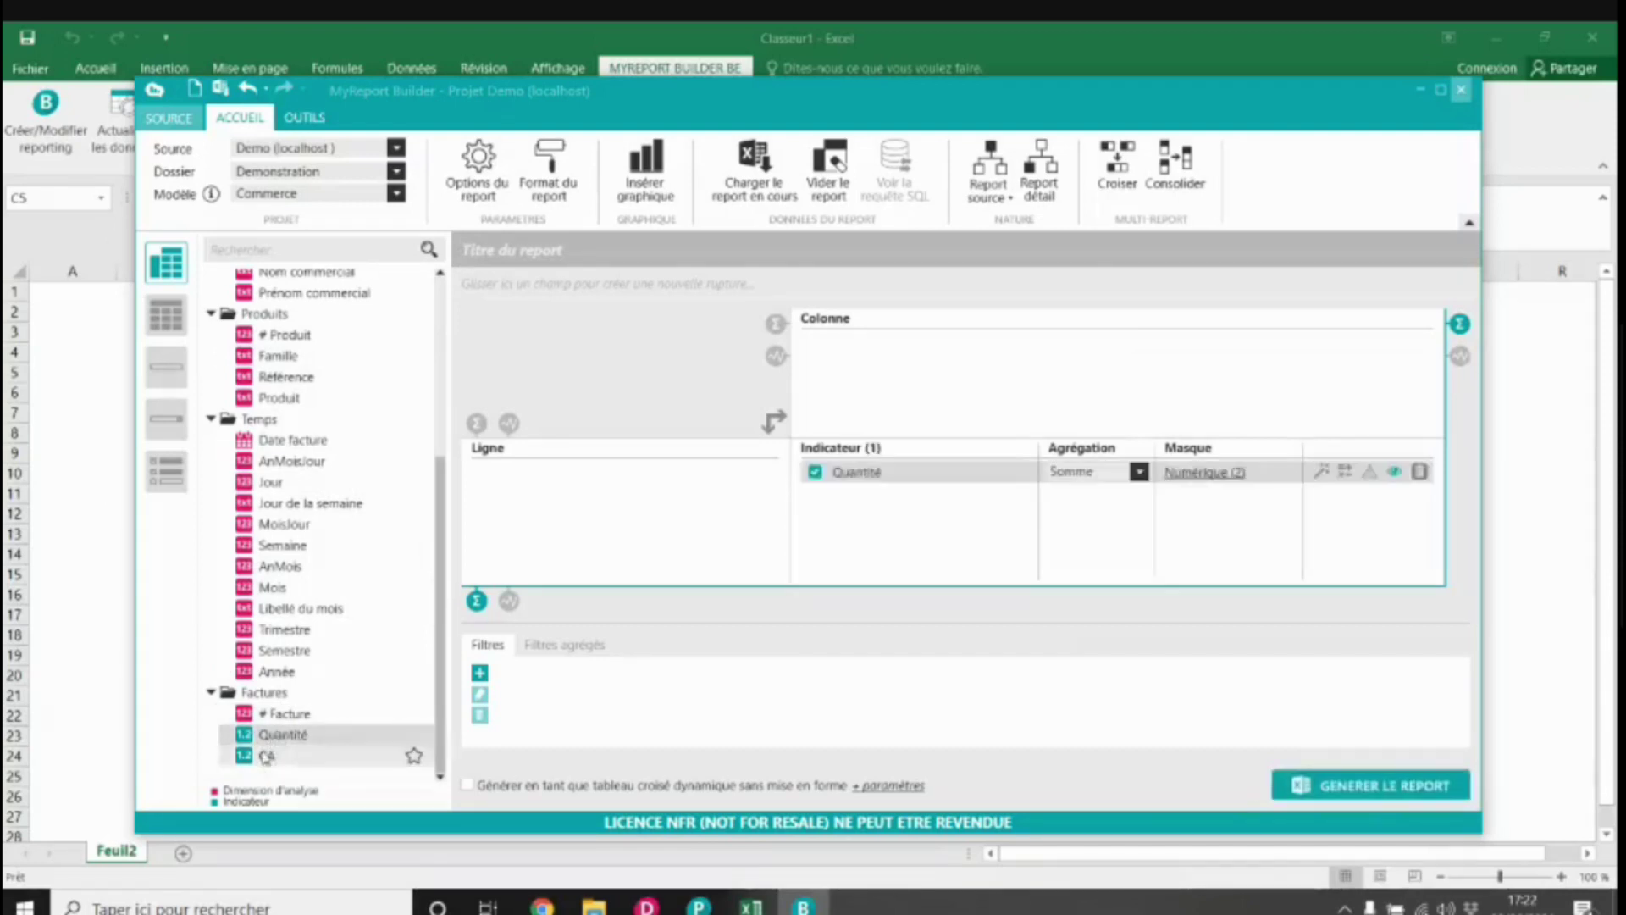
double_click(267, 755)
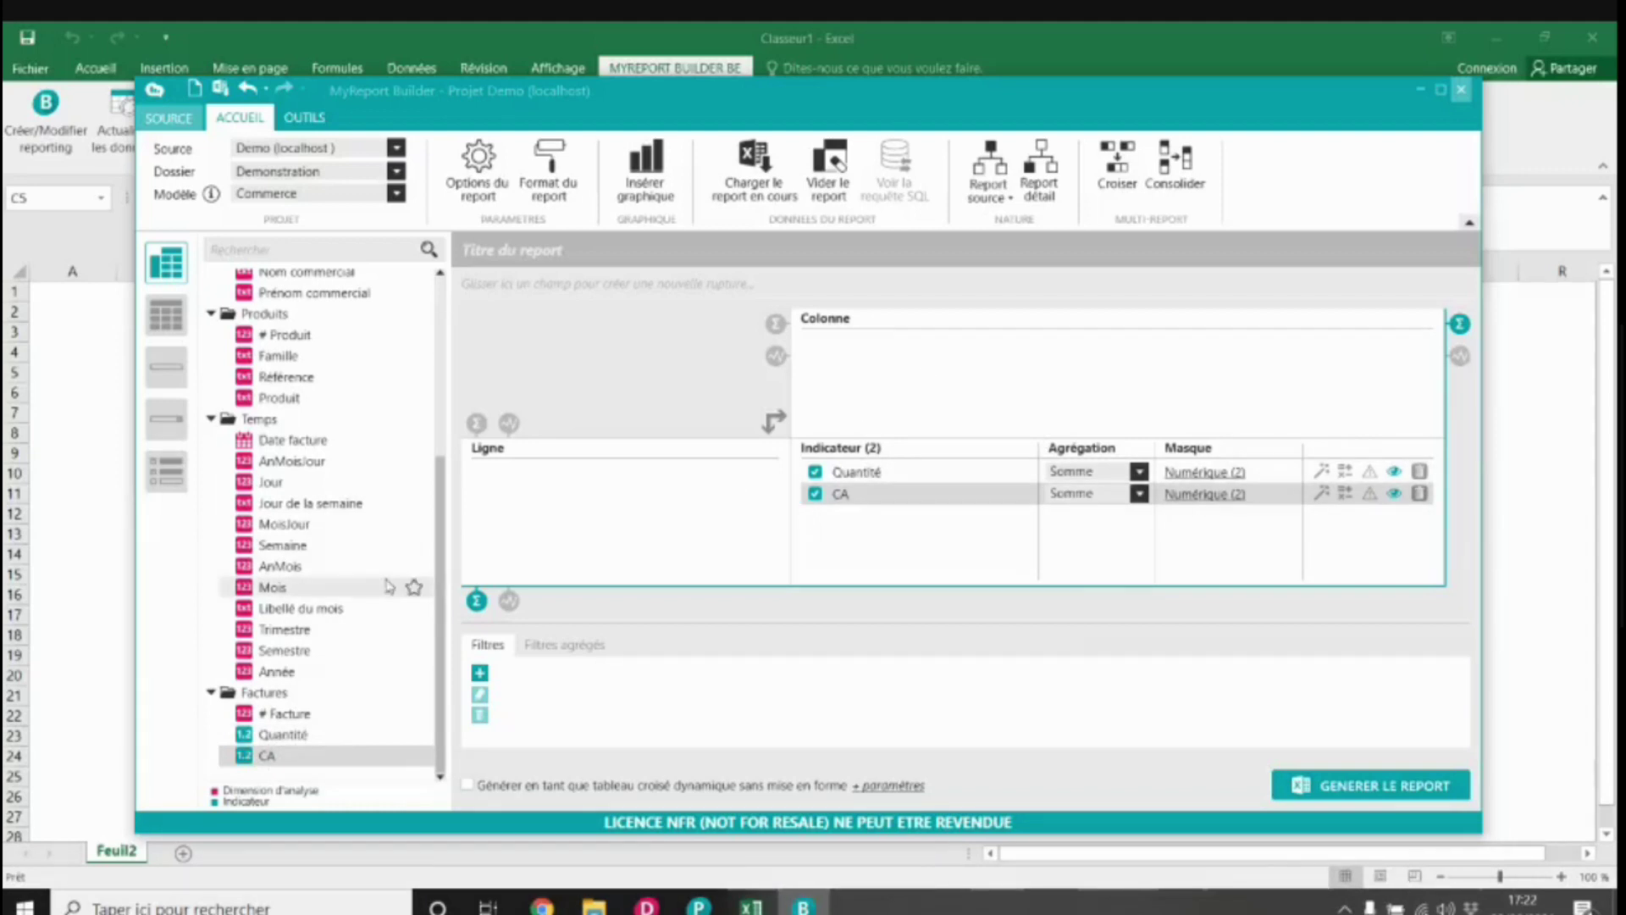
Step: Place the Famille field in the table's rows and the Commercial field in its columns
scroll(359, 563, "up", 5)
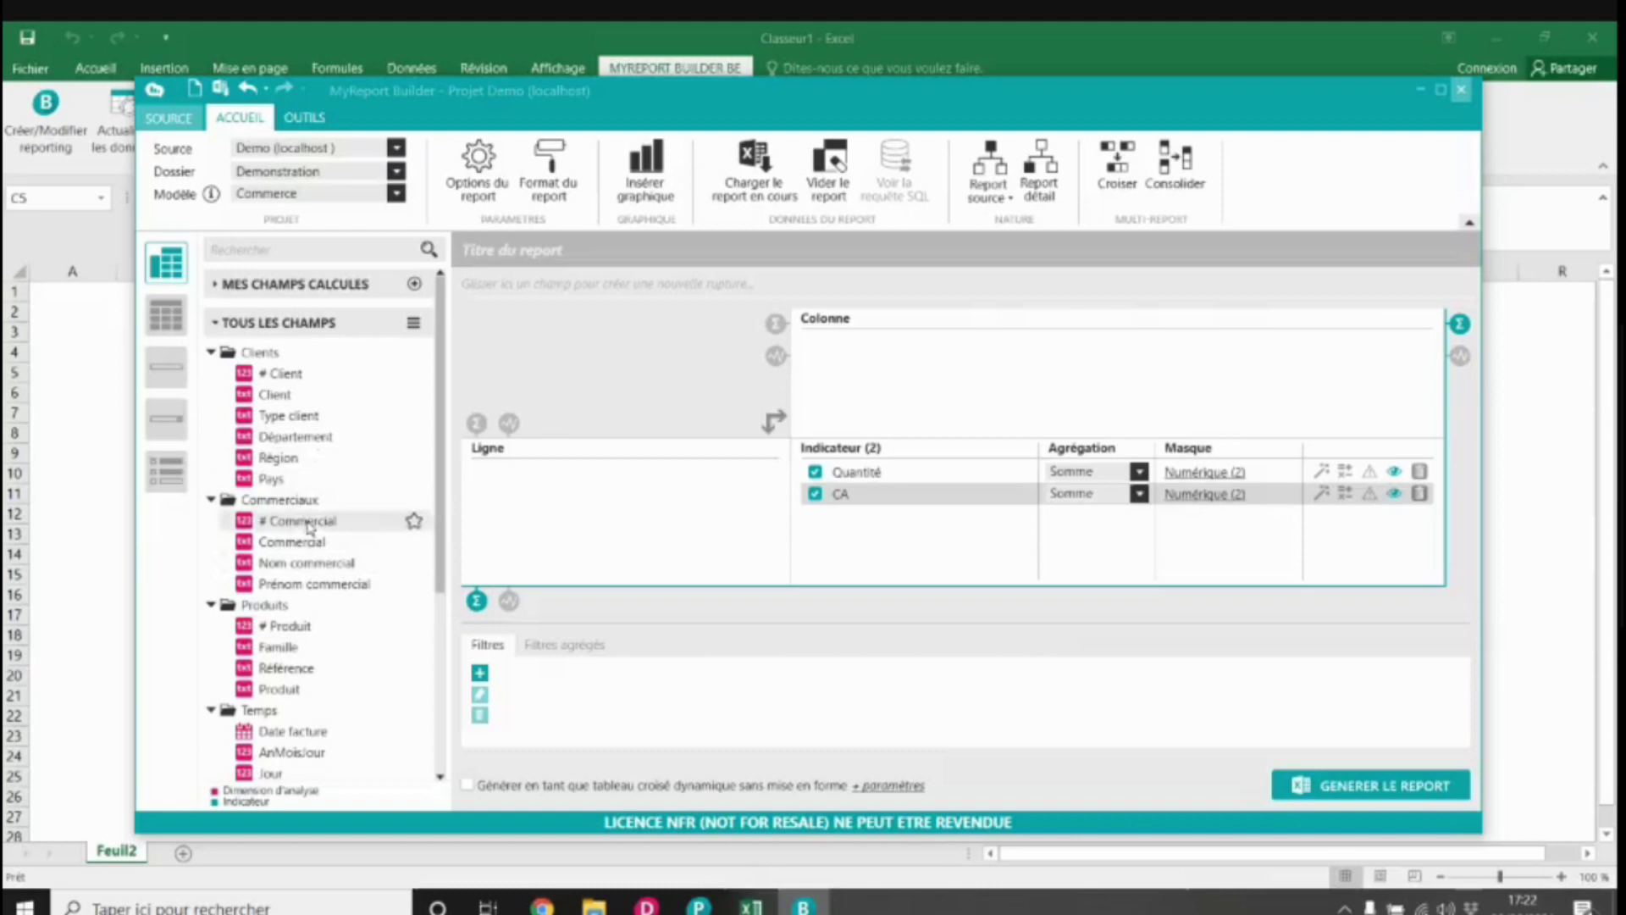
left_click_drag(287, 647, 557, 518)
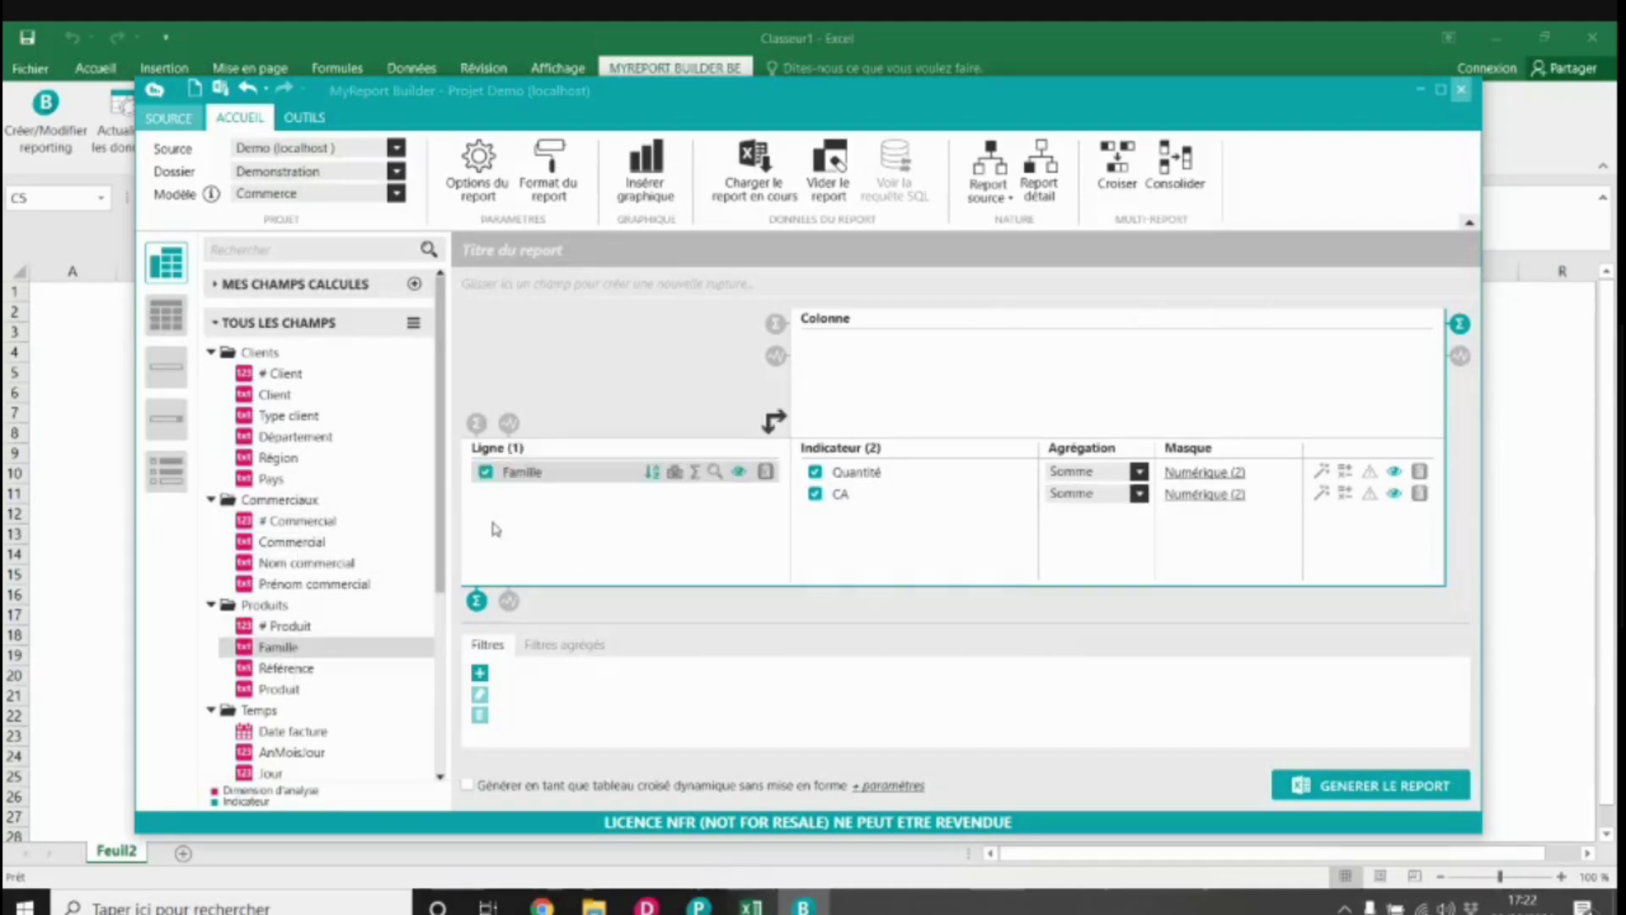
left_click_drag(293, 542, 880, 354)
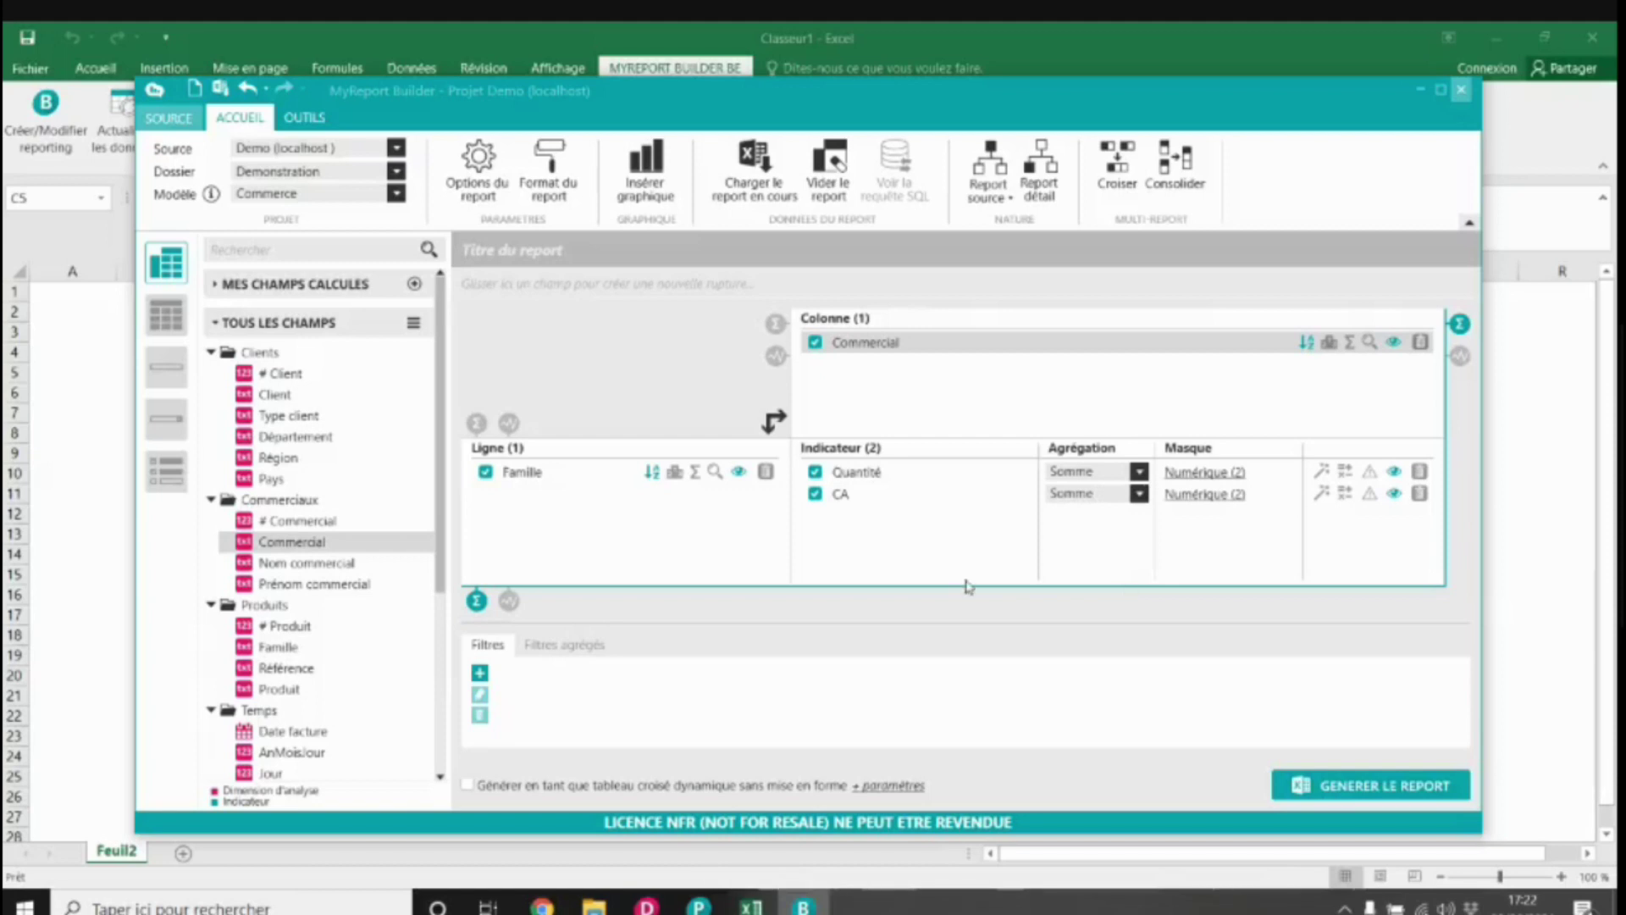
Step: Start a filter on the Pays field, load its values and set it equal to the fixed value FRANCE
left_click(265, 479)
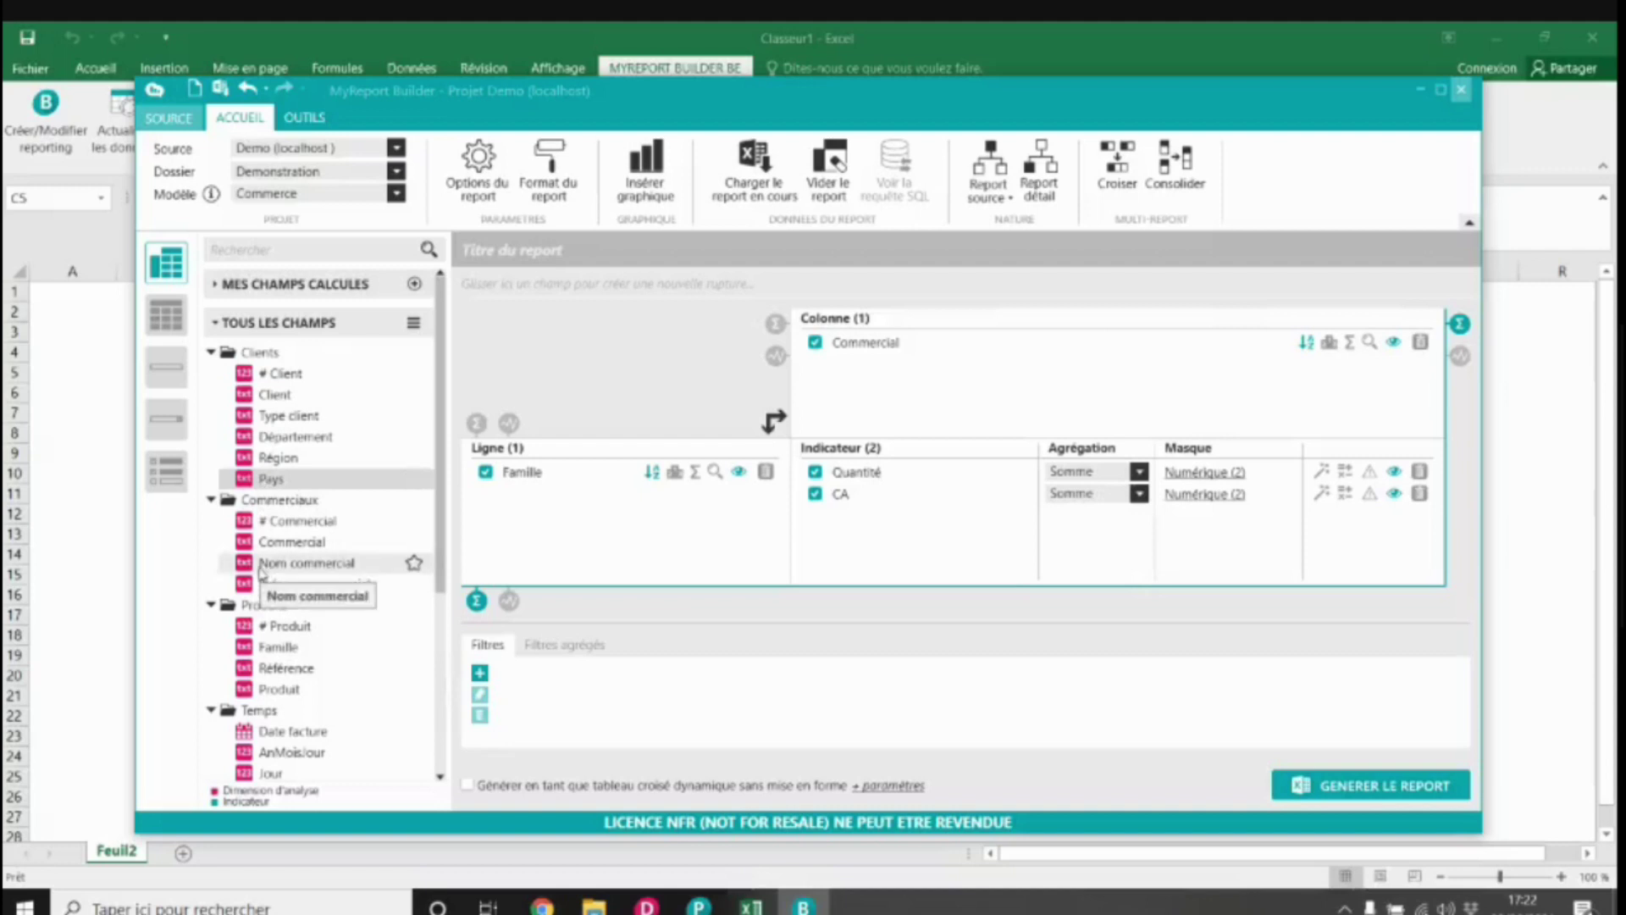
left_click_drag(254, 481, 591, 692)
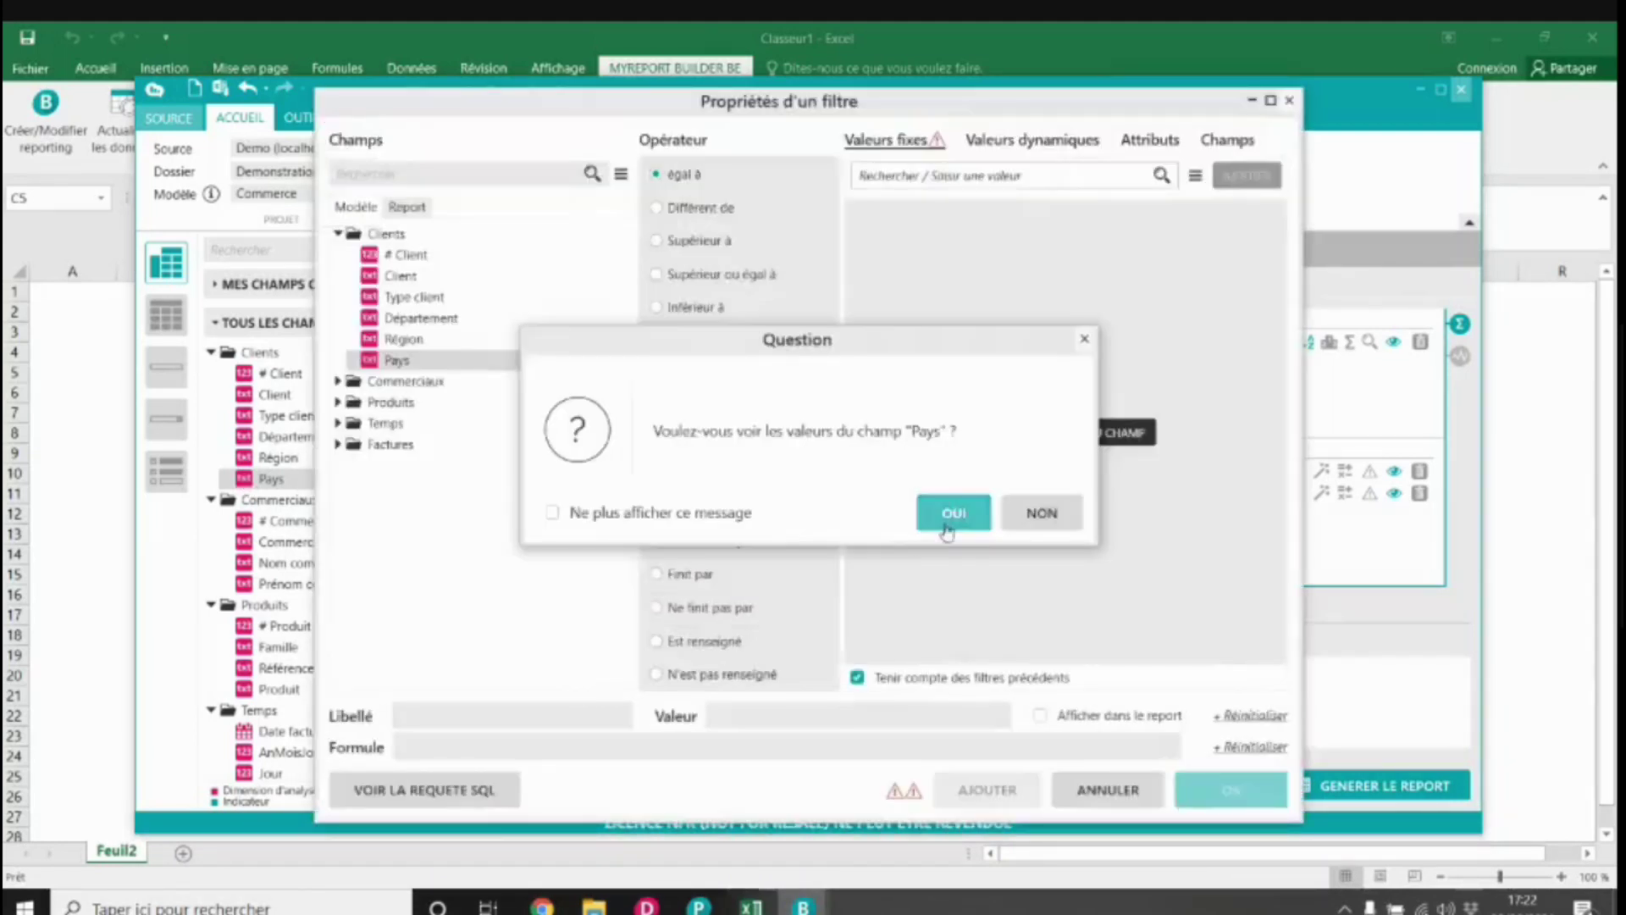
left_click(927, 524)
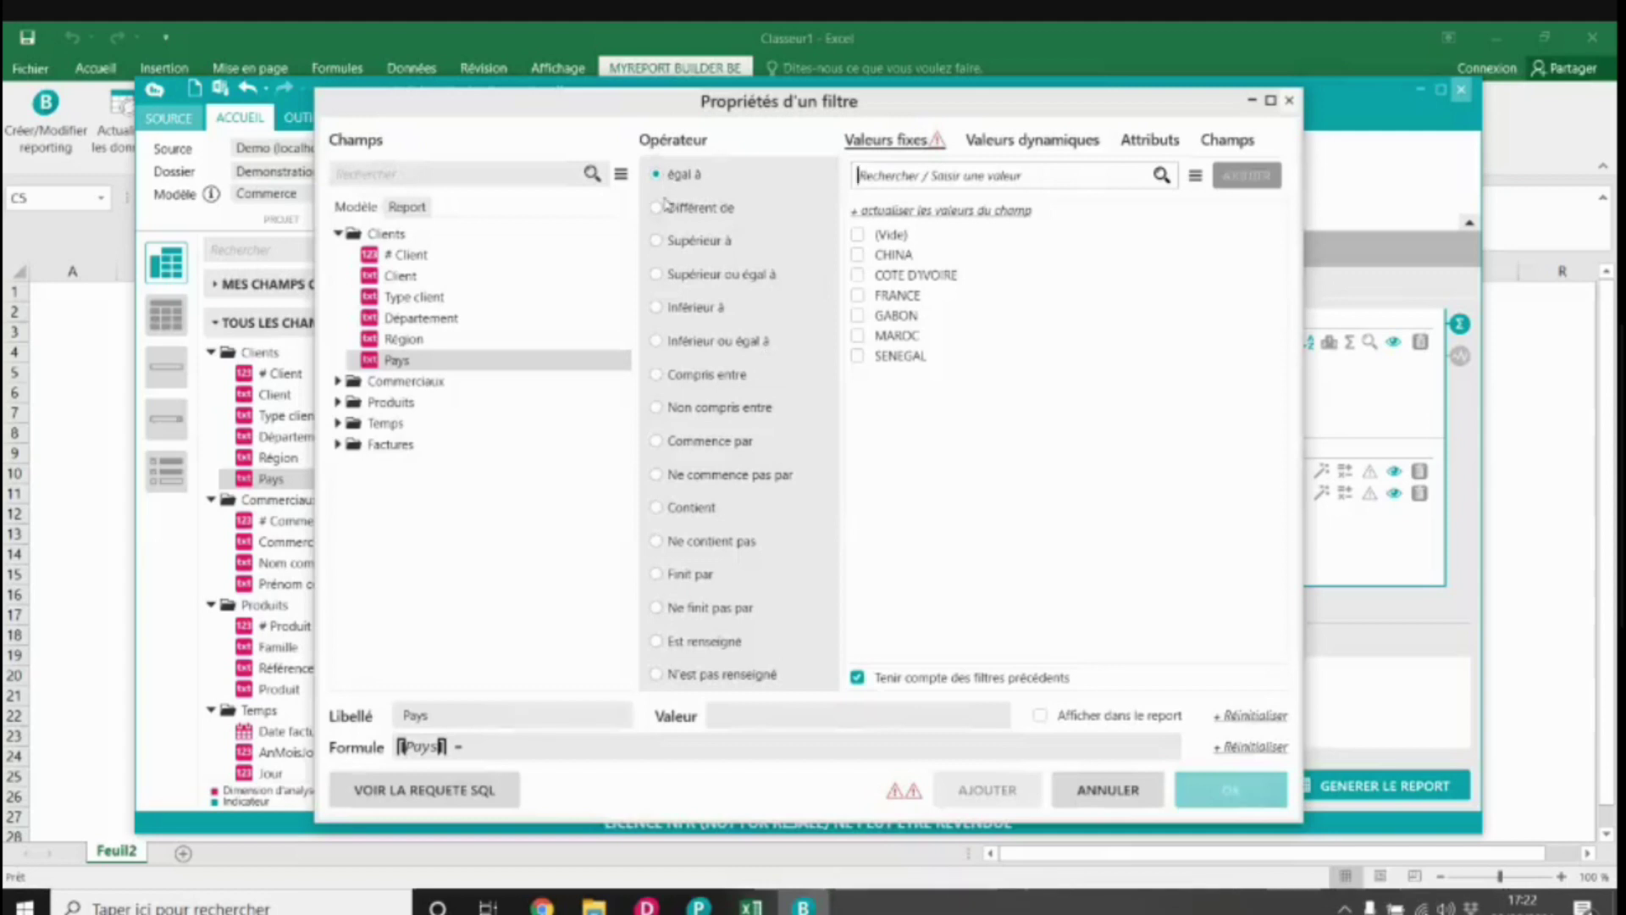
left_click(858, 296)
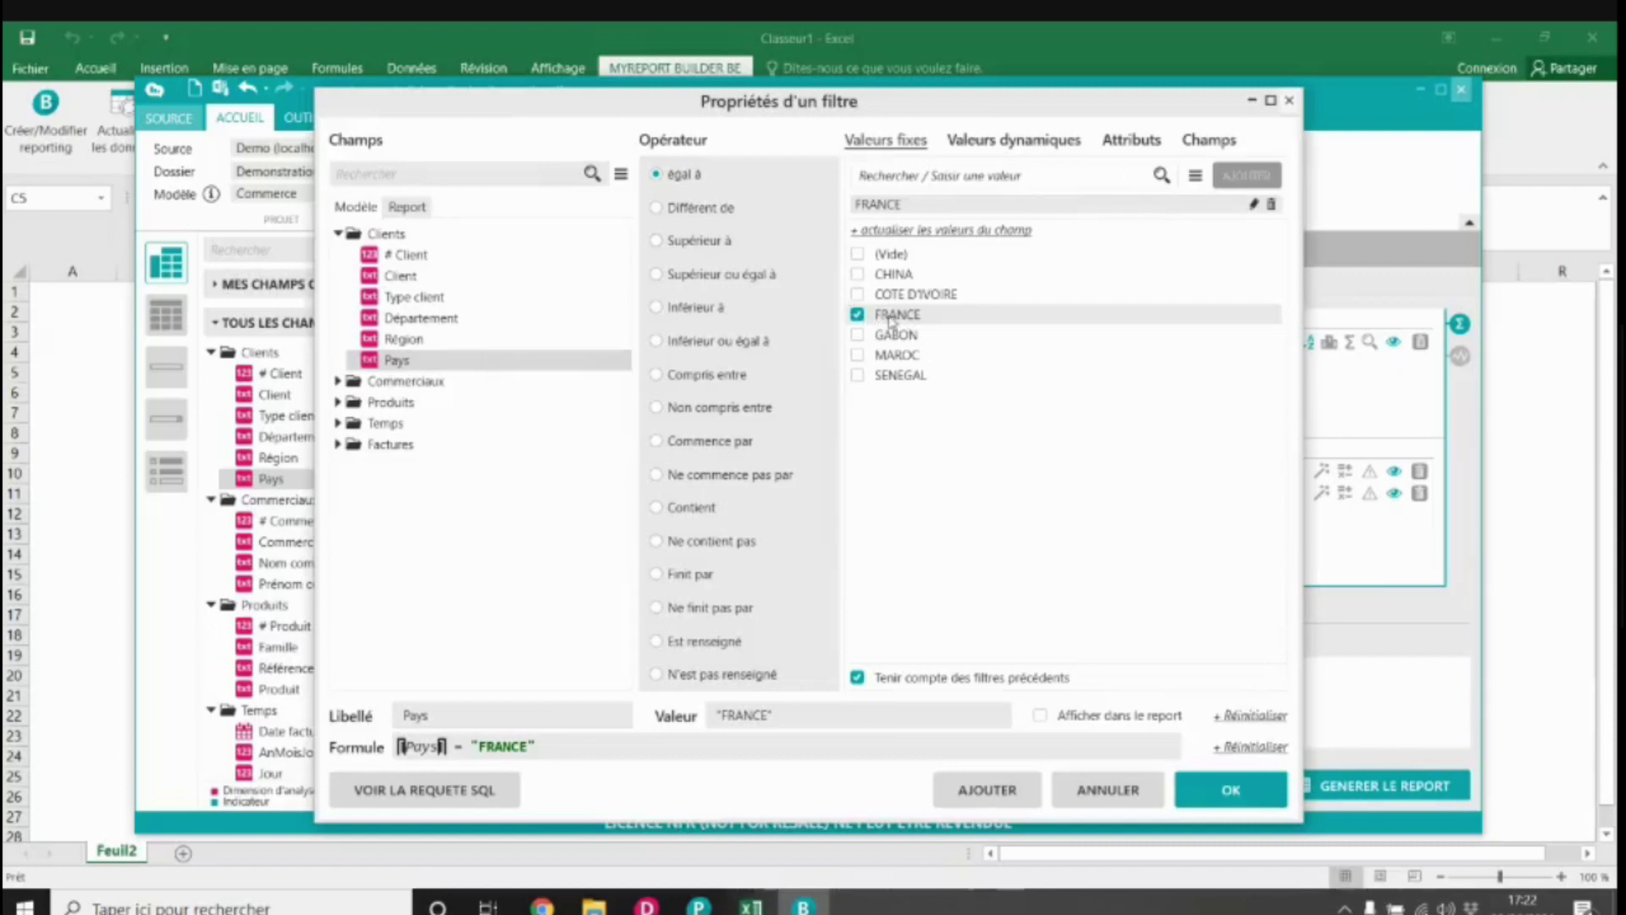
Step: Examine the alternative value sources for the filter: dynamic values with Excel zone, drop-down list and prompt, then attributes and fields
left_click(1016, 141)
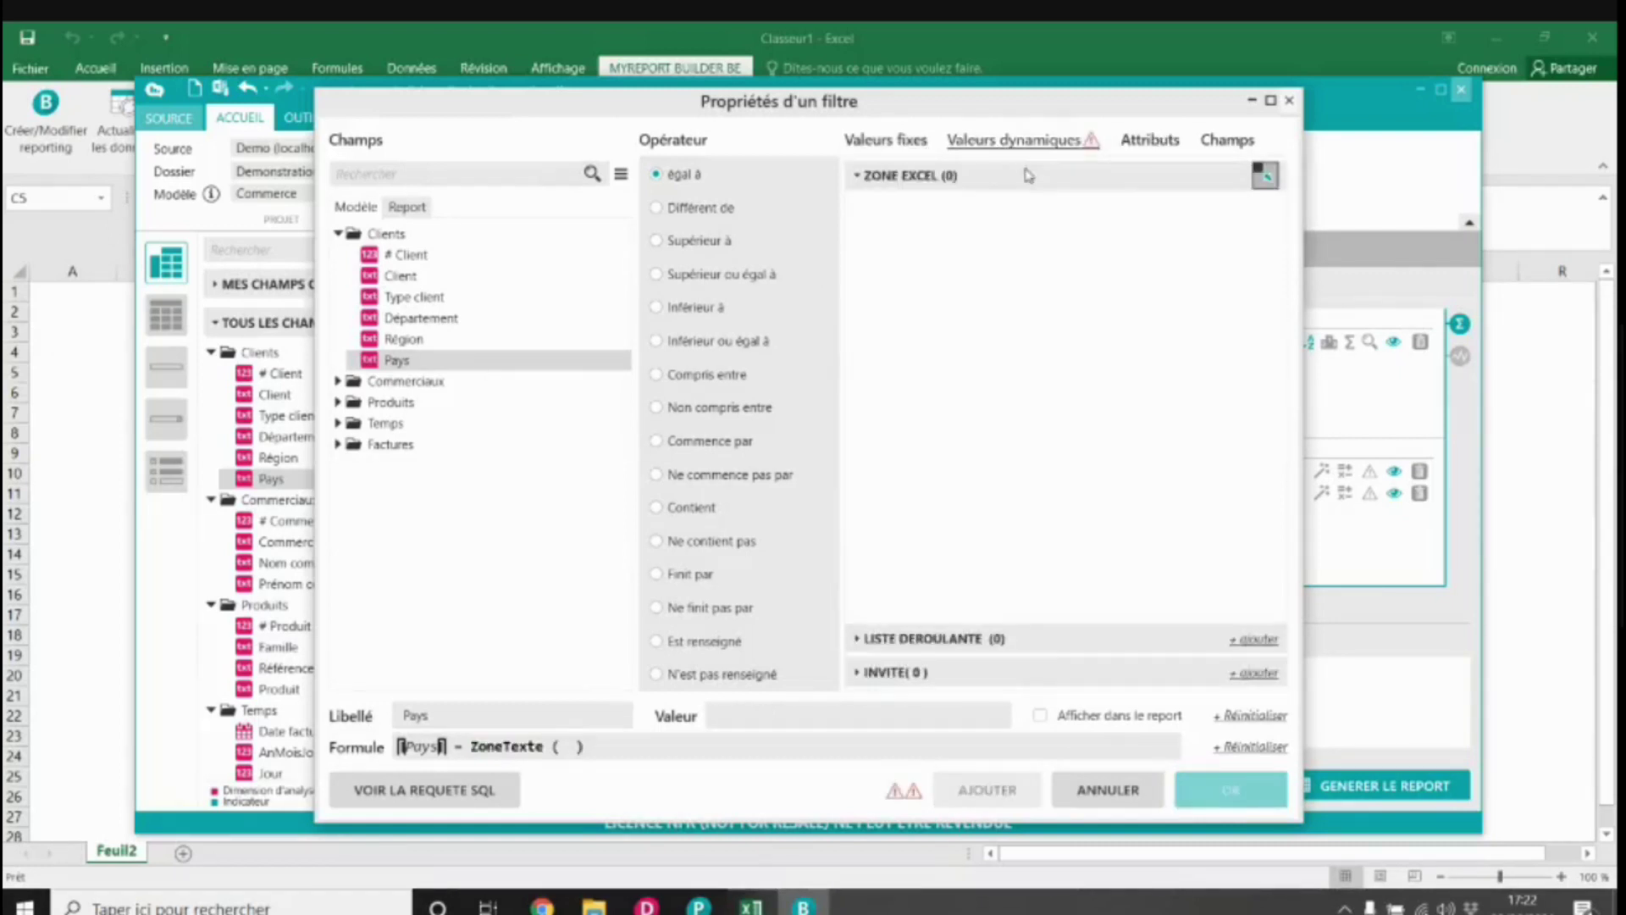
left_click(860, 673)
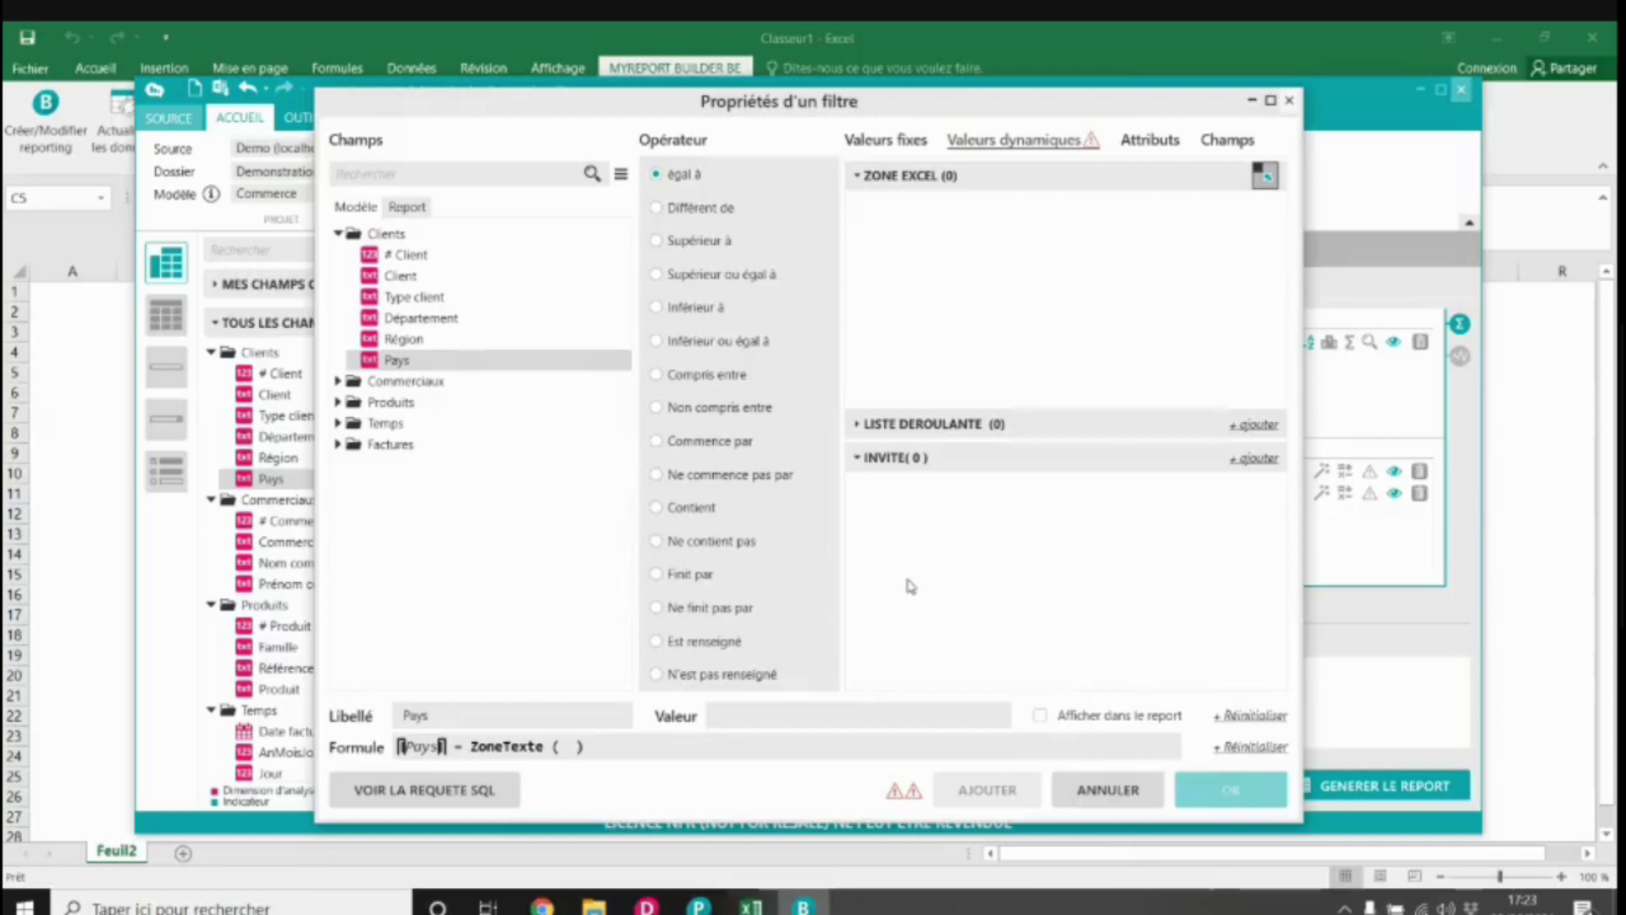
left_click(857, 423)
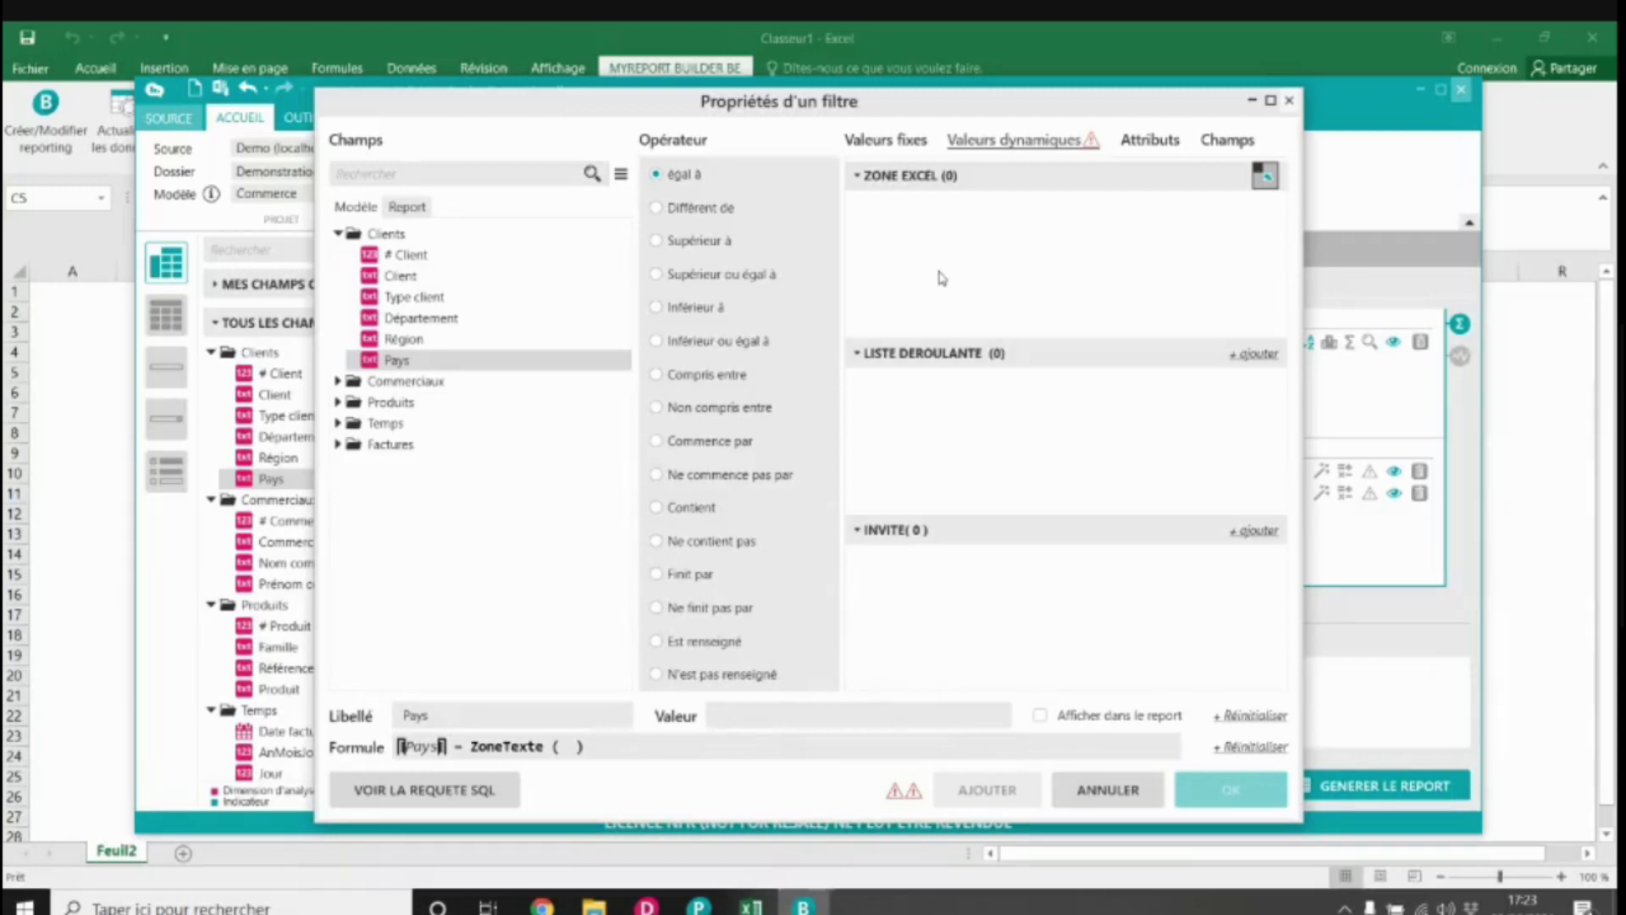
left_click(1131, 143)
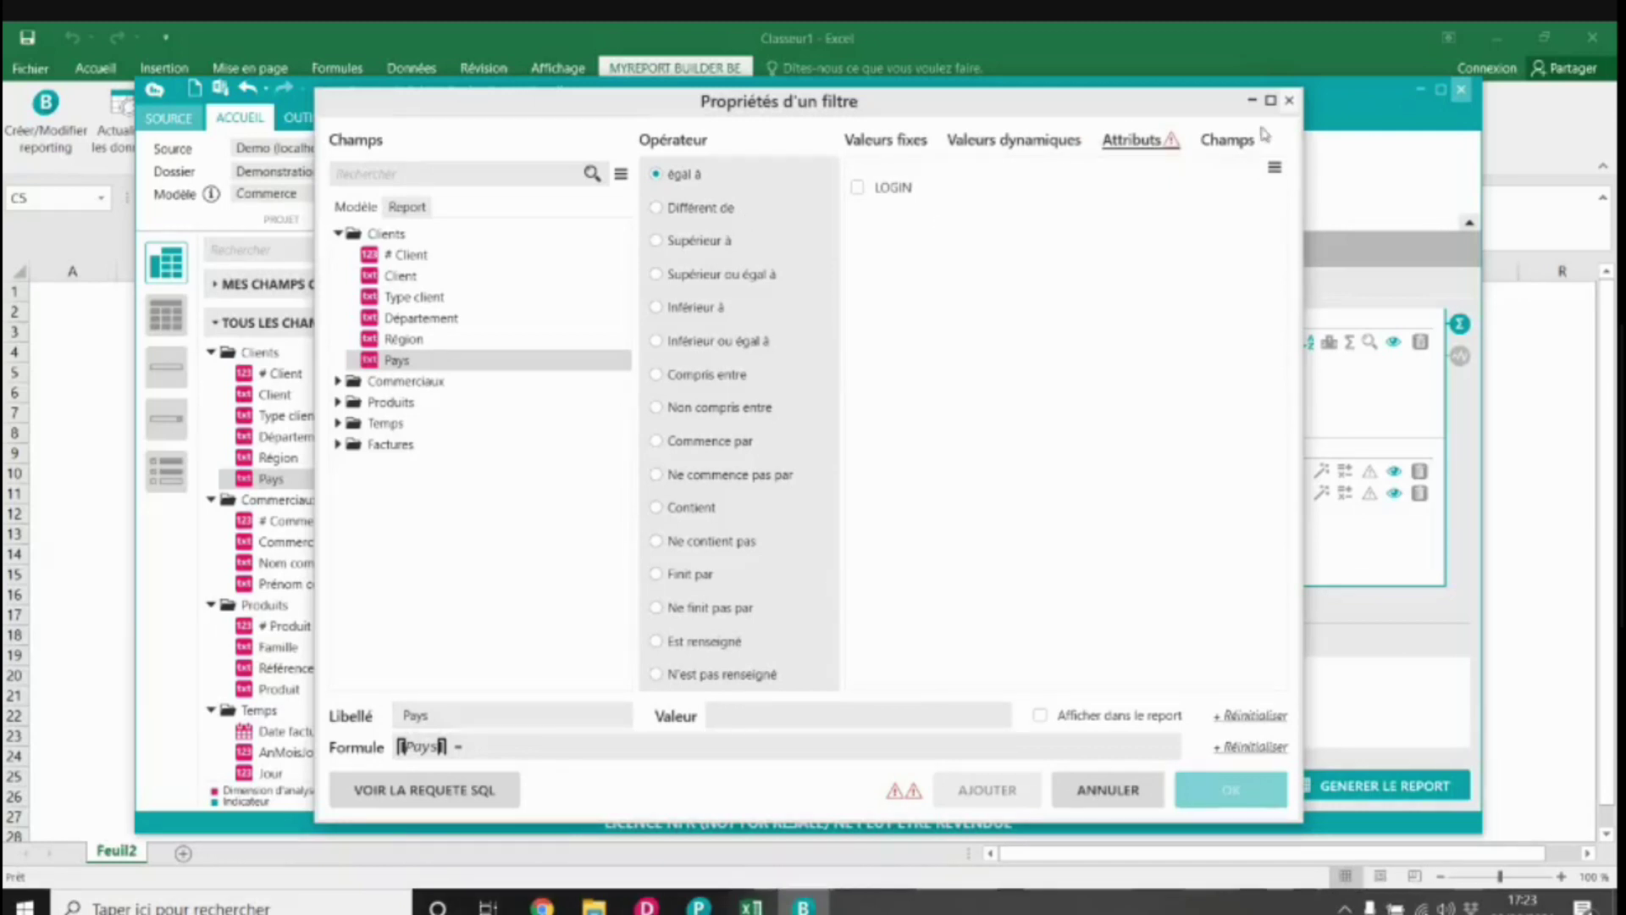
left_click(1226, 140)
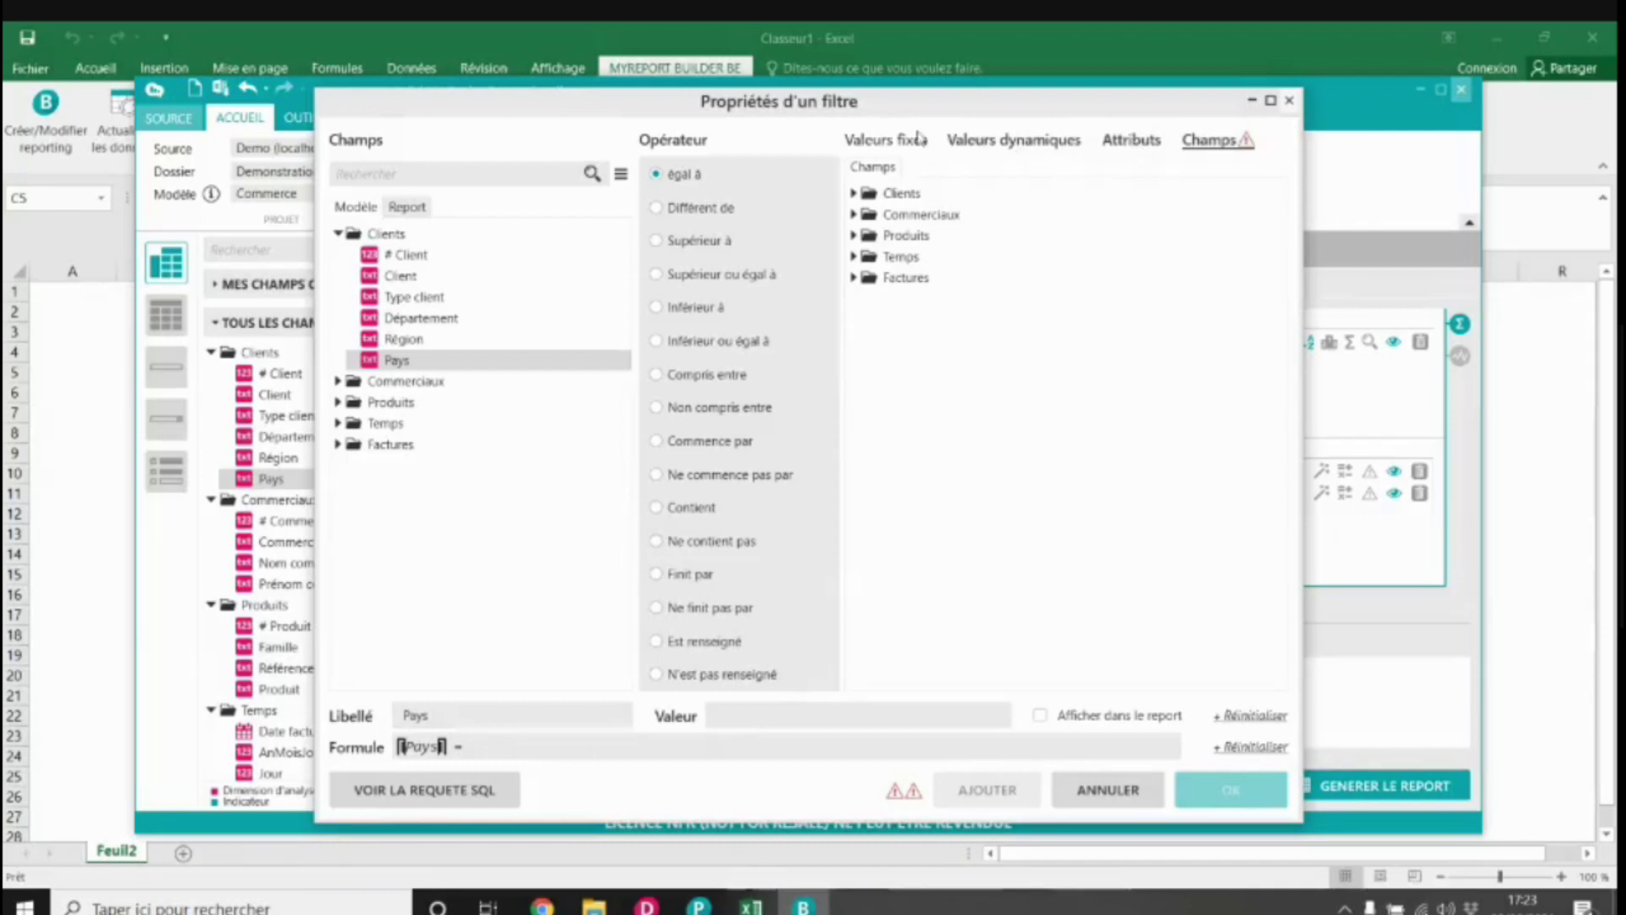
Step: Return to the filter's fixed values and apply the Pays equal to FRANCE filter to the report
left_click(886, 140)
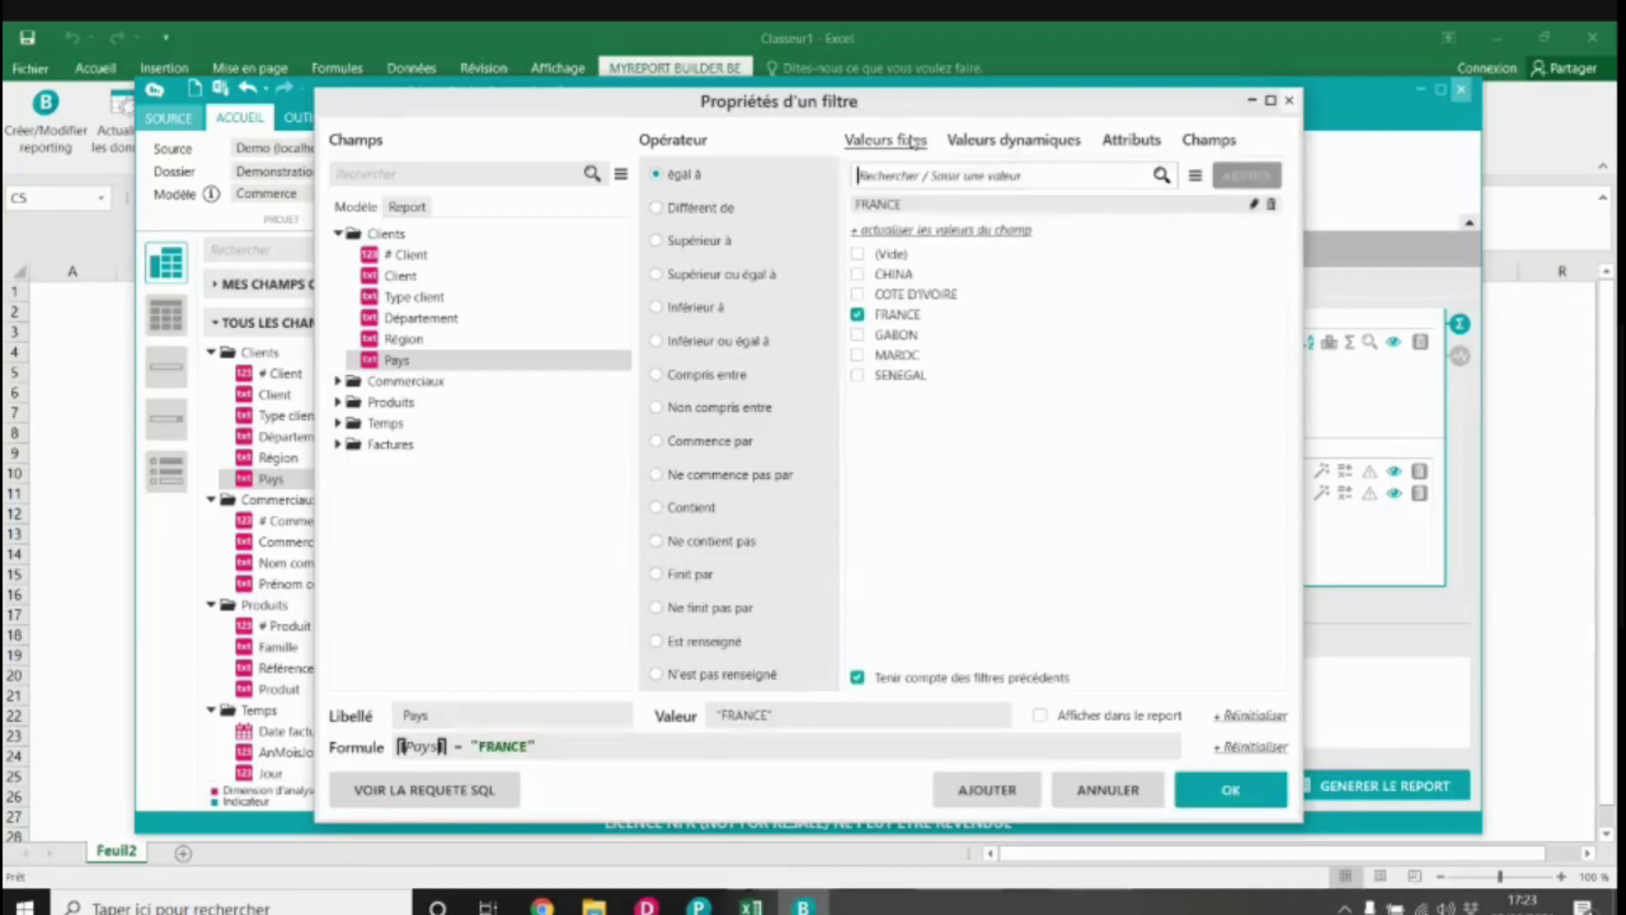
left_click(1230, 789)
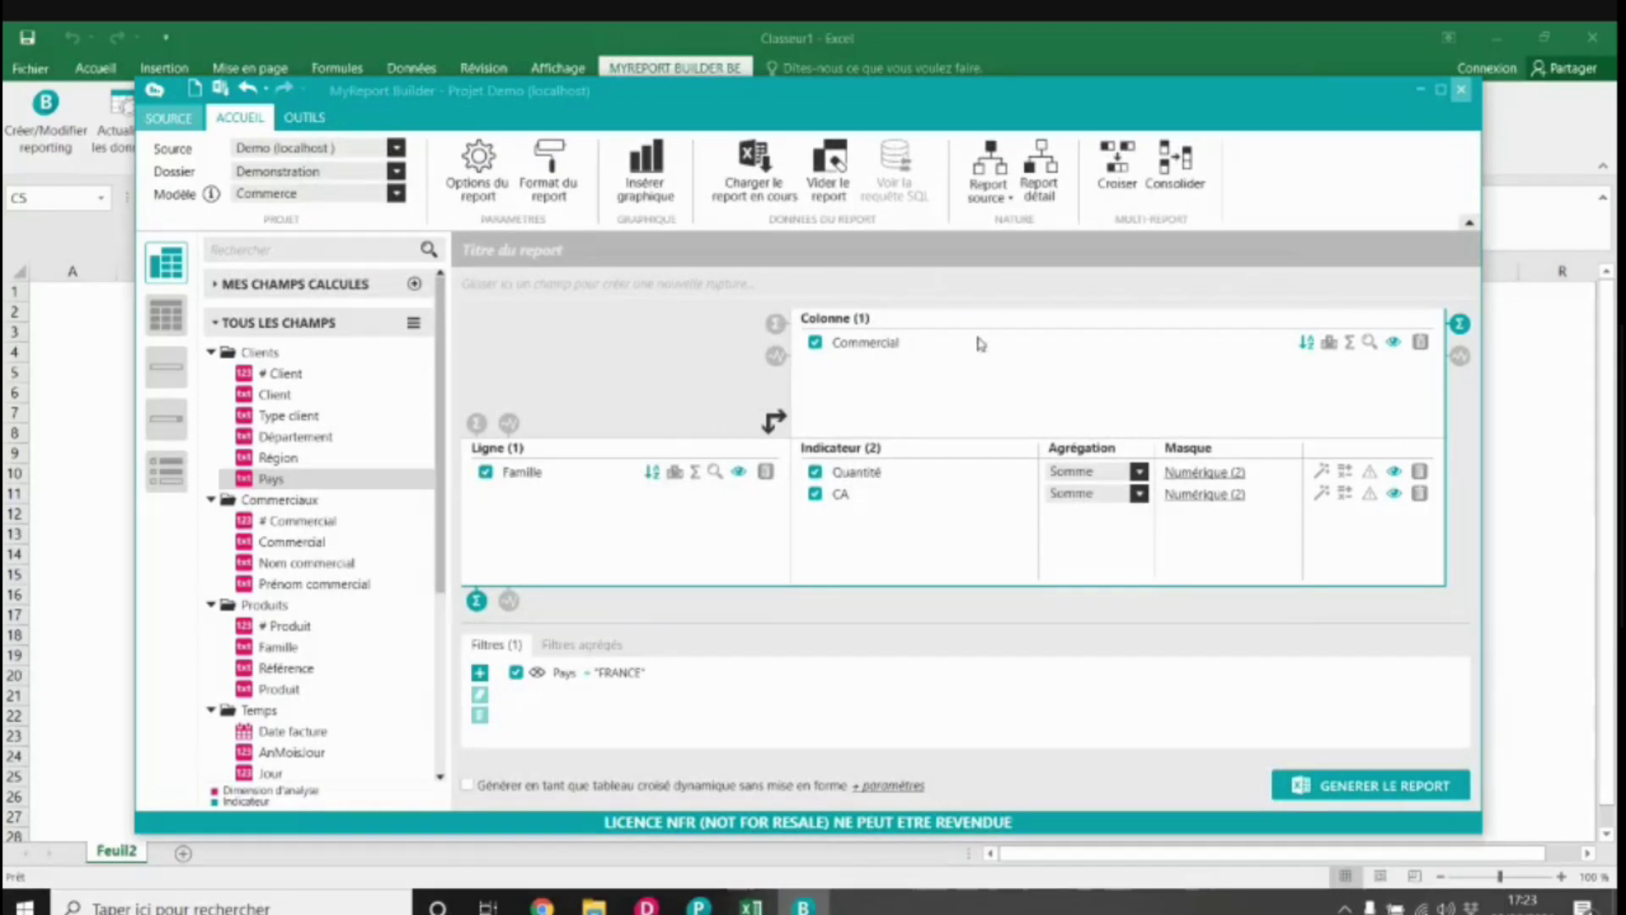
Step: Generate the France-filtered report by Famille and Commercial into the worksheet
left_click(1381, 800)
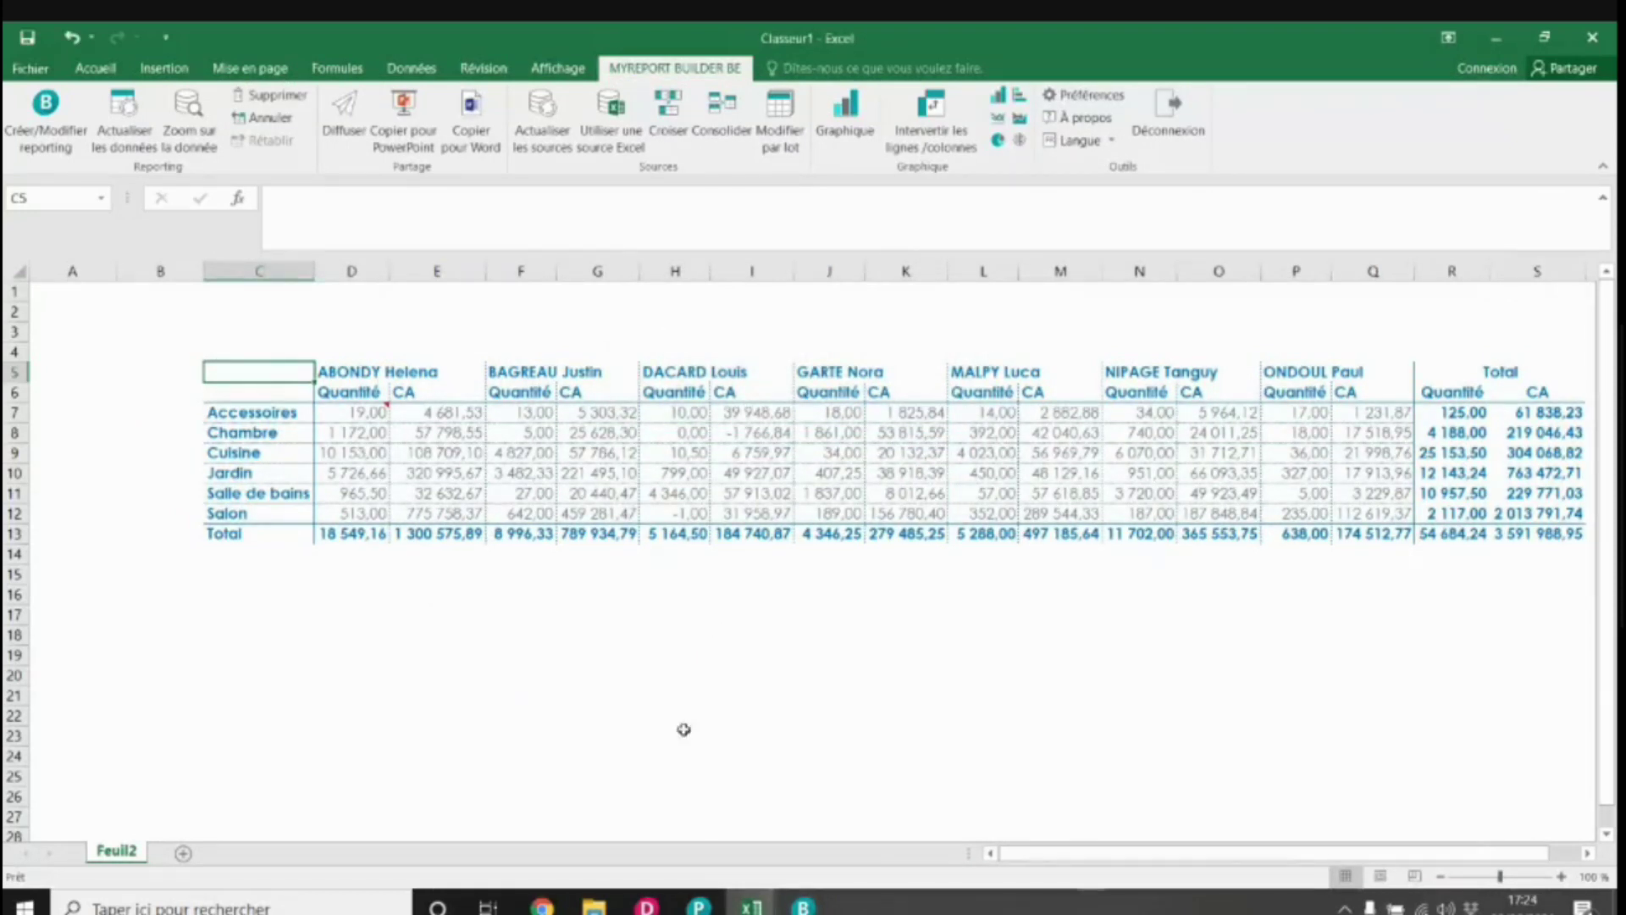
Step: Overwrite the first salesperson's CA value for Chambre in cell E8 with the text jkgfqljkfhl
left_click(432, 394)
left_click(455, 440)
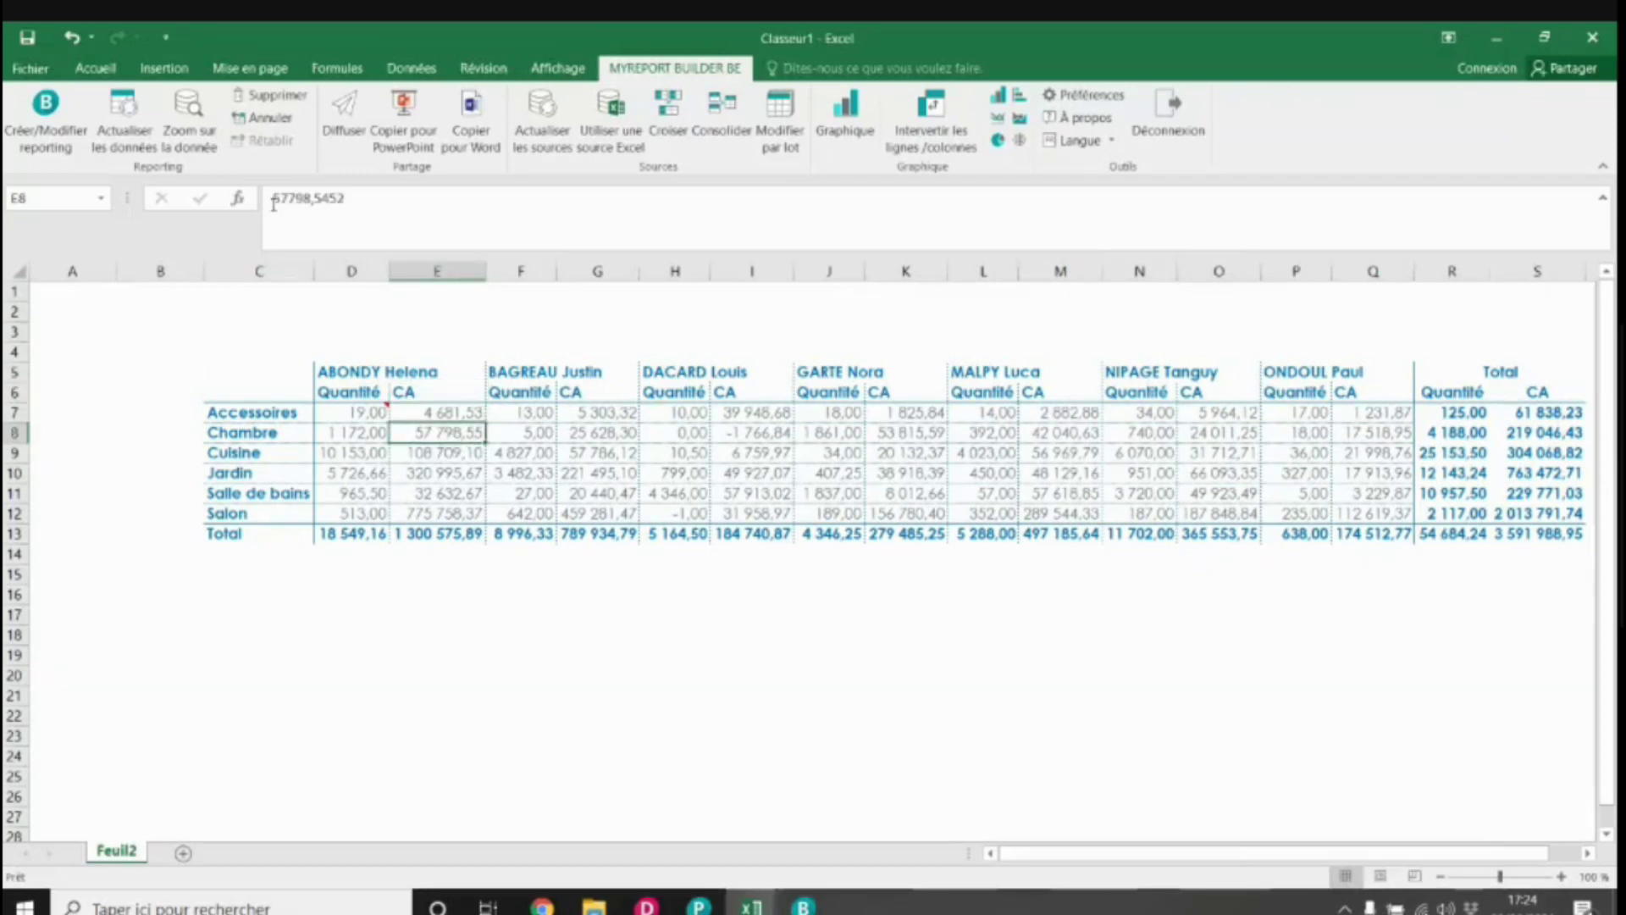
double_click(425, 219)
type("jkgfqljkfhl")
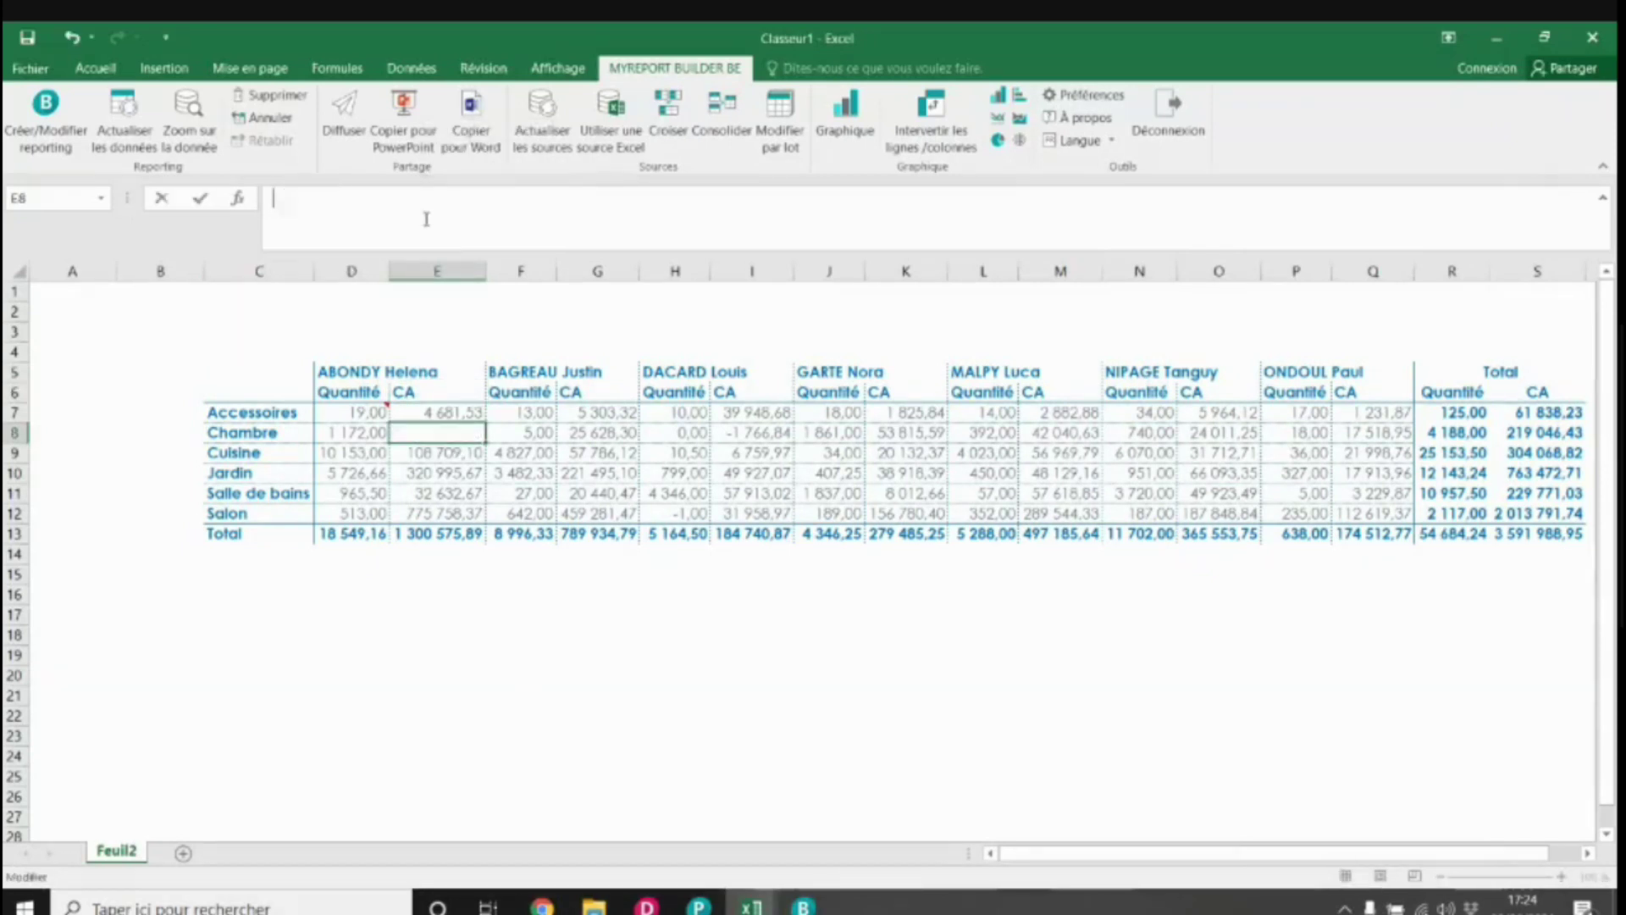
key("Return")
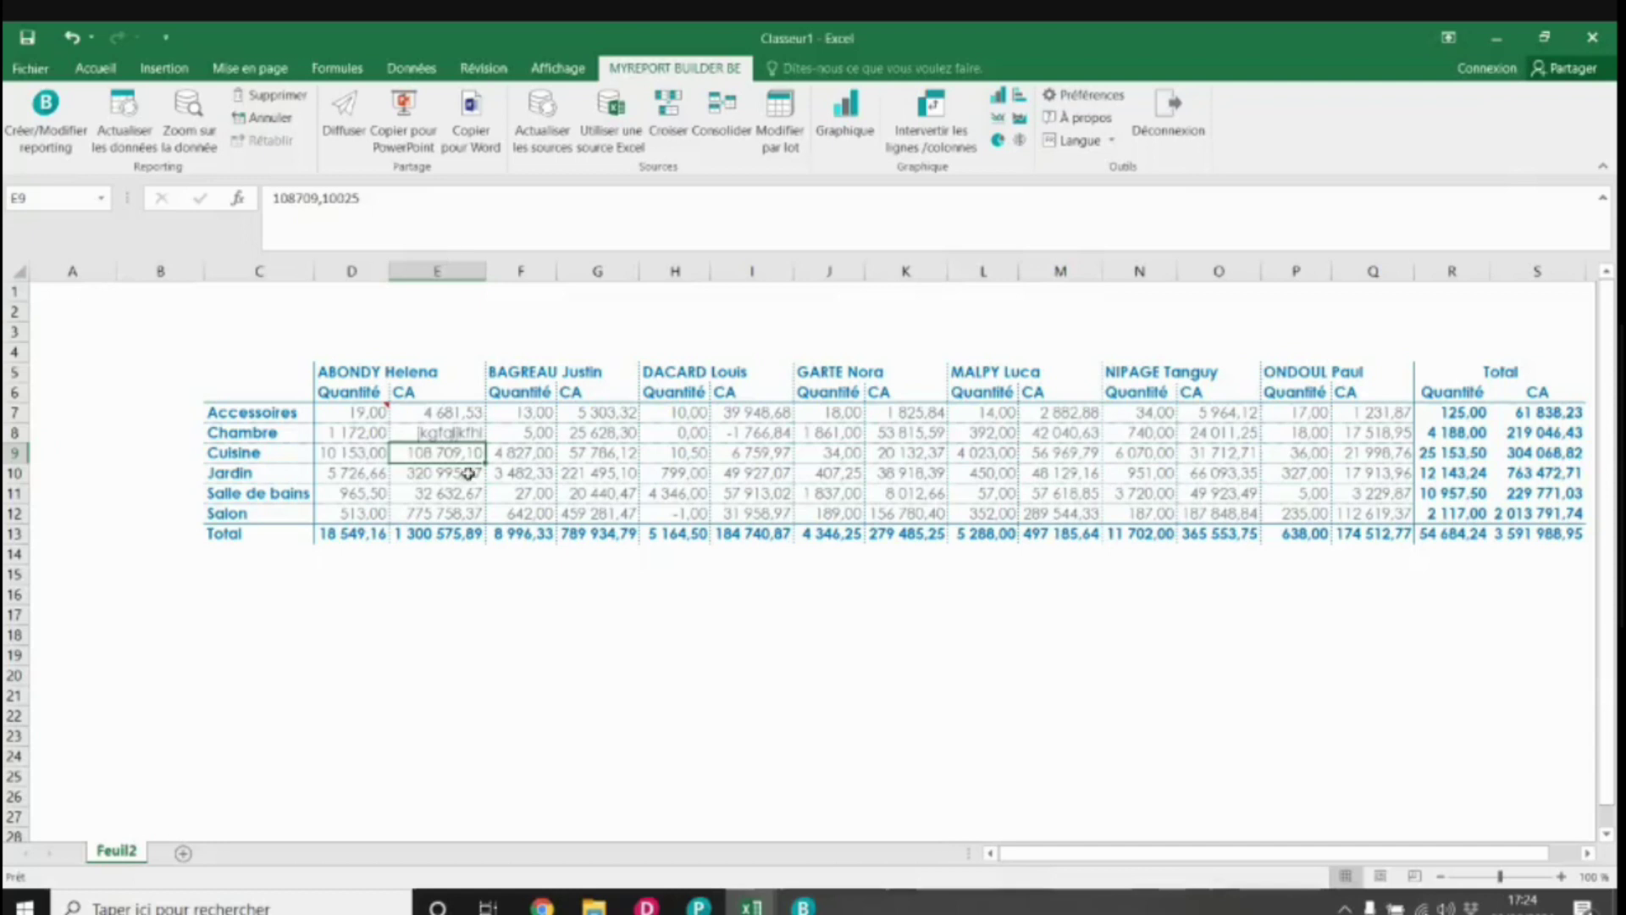
Step: Refresh the report's data from the source and check the Chambre CA value in cell E8
left_click(125, 117)
left_click(153, 208)
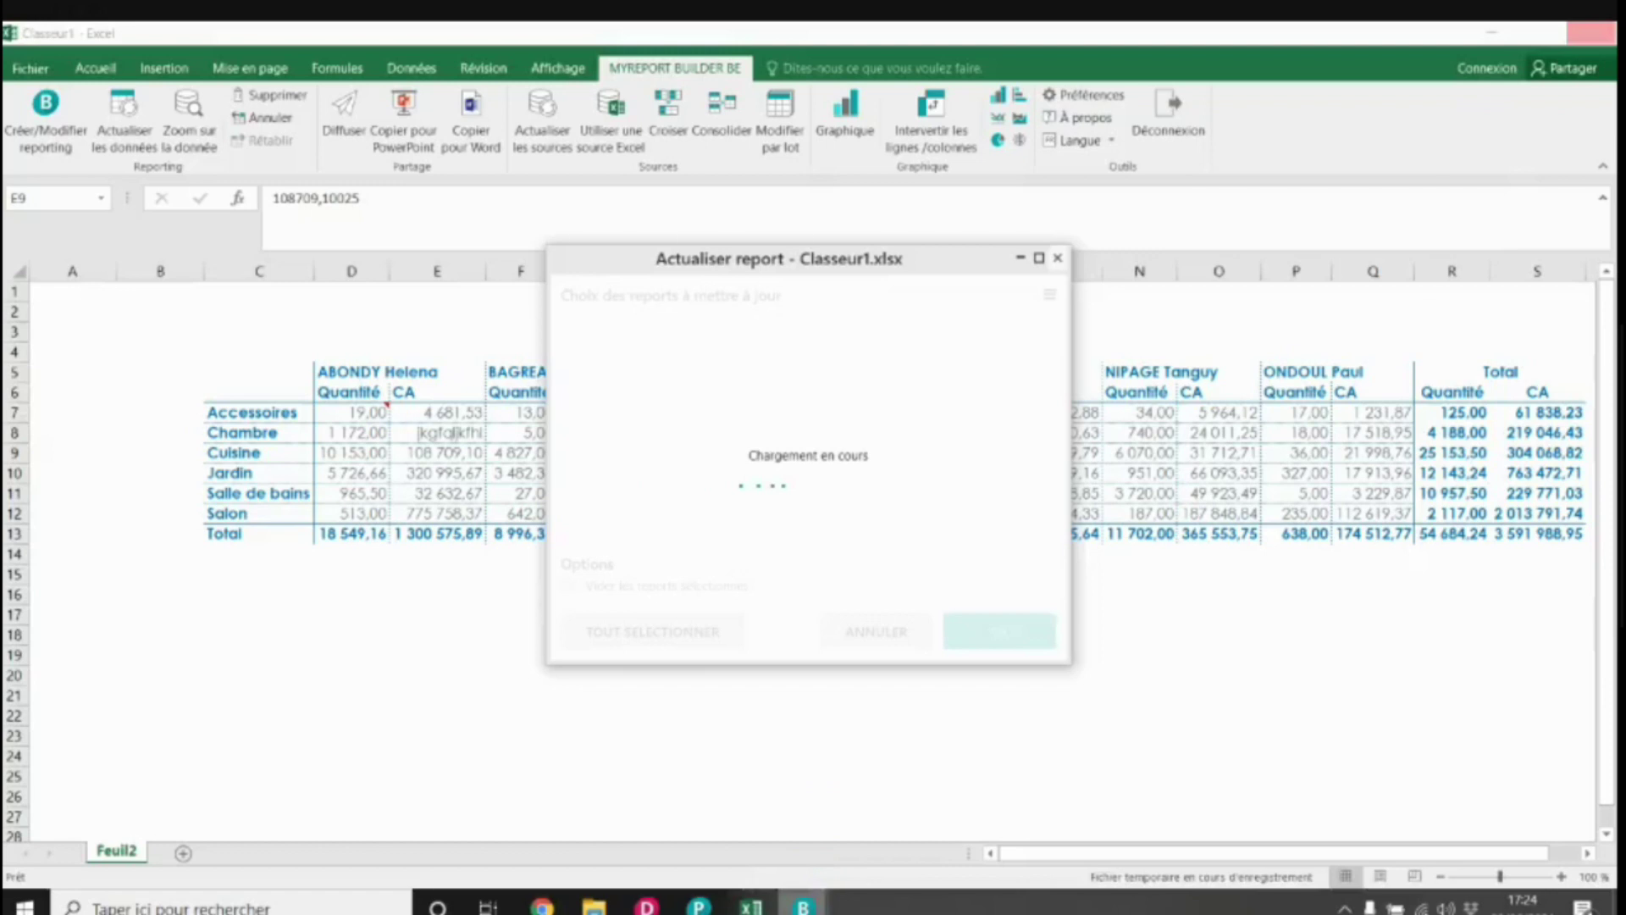
mouse_move(803, 905)
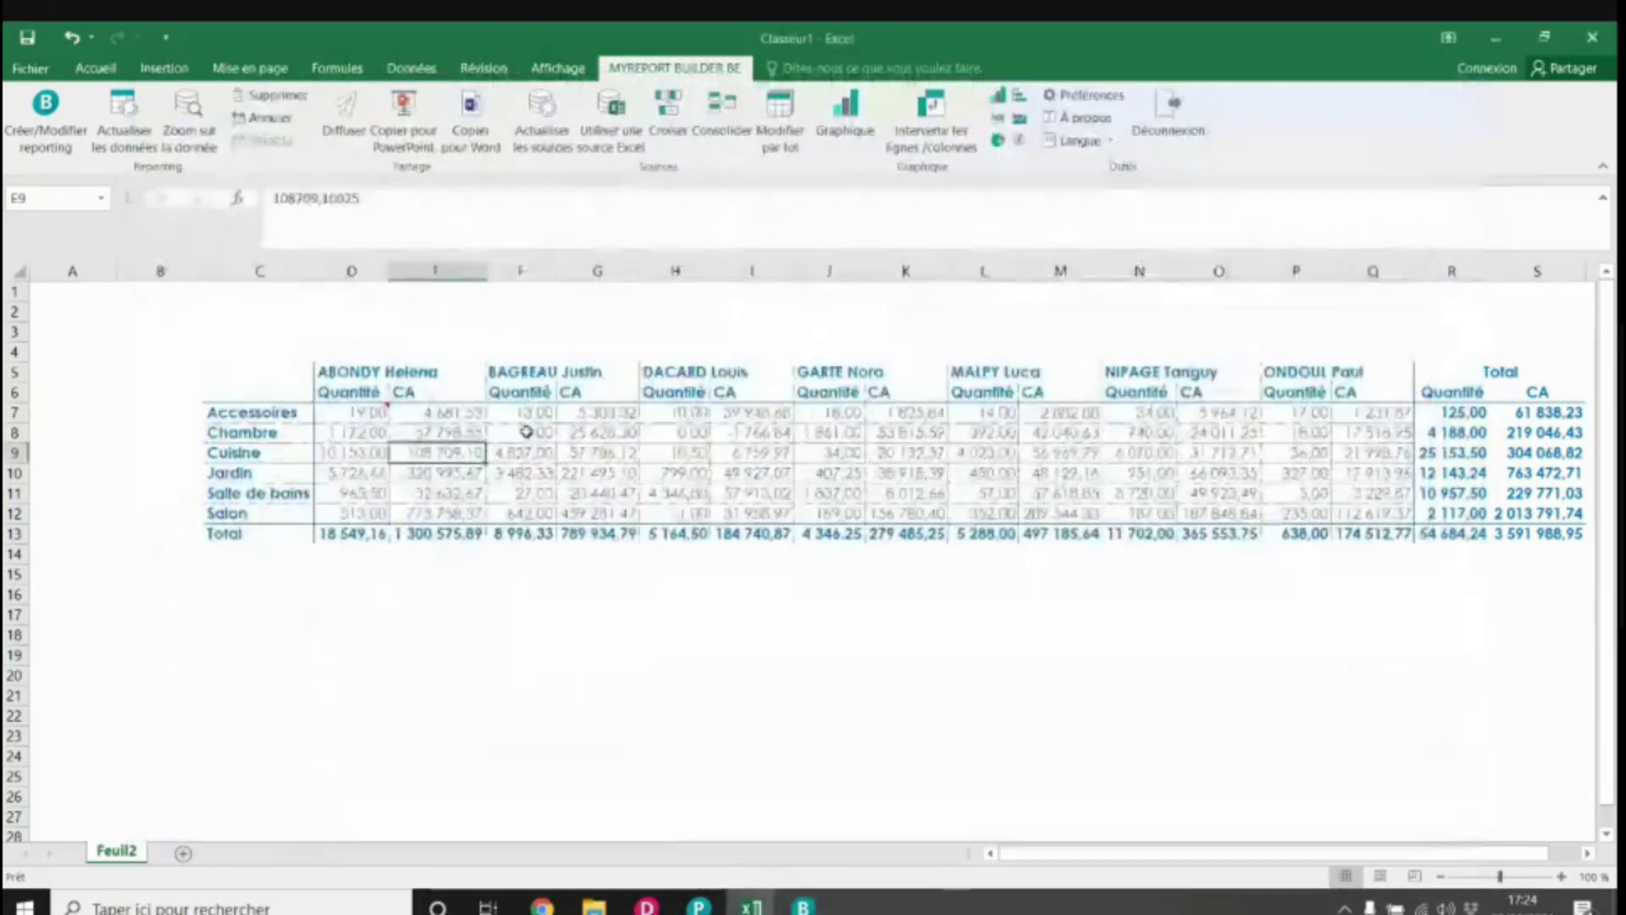
left_click(450, 431)
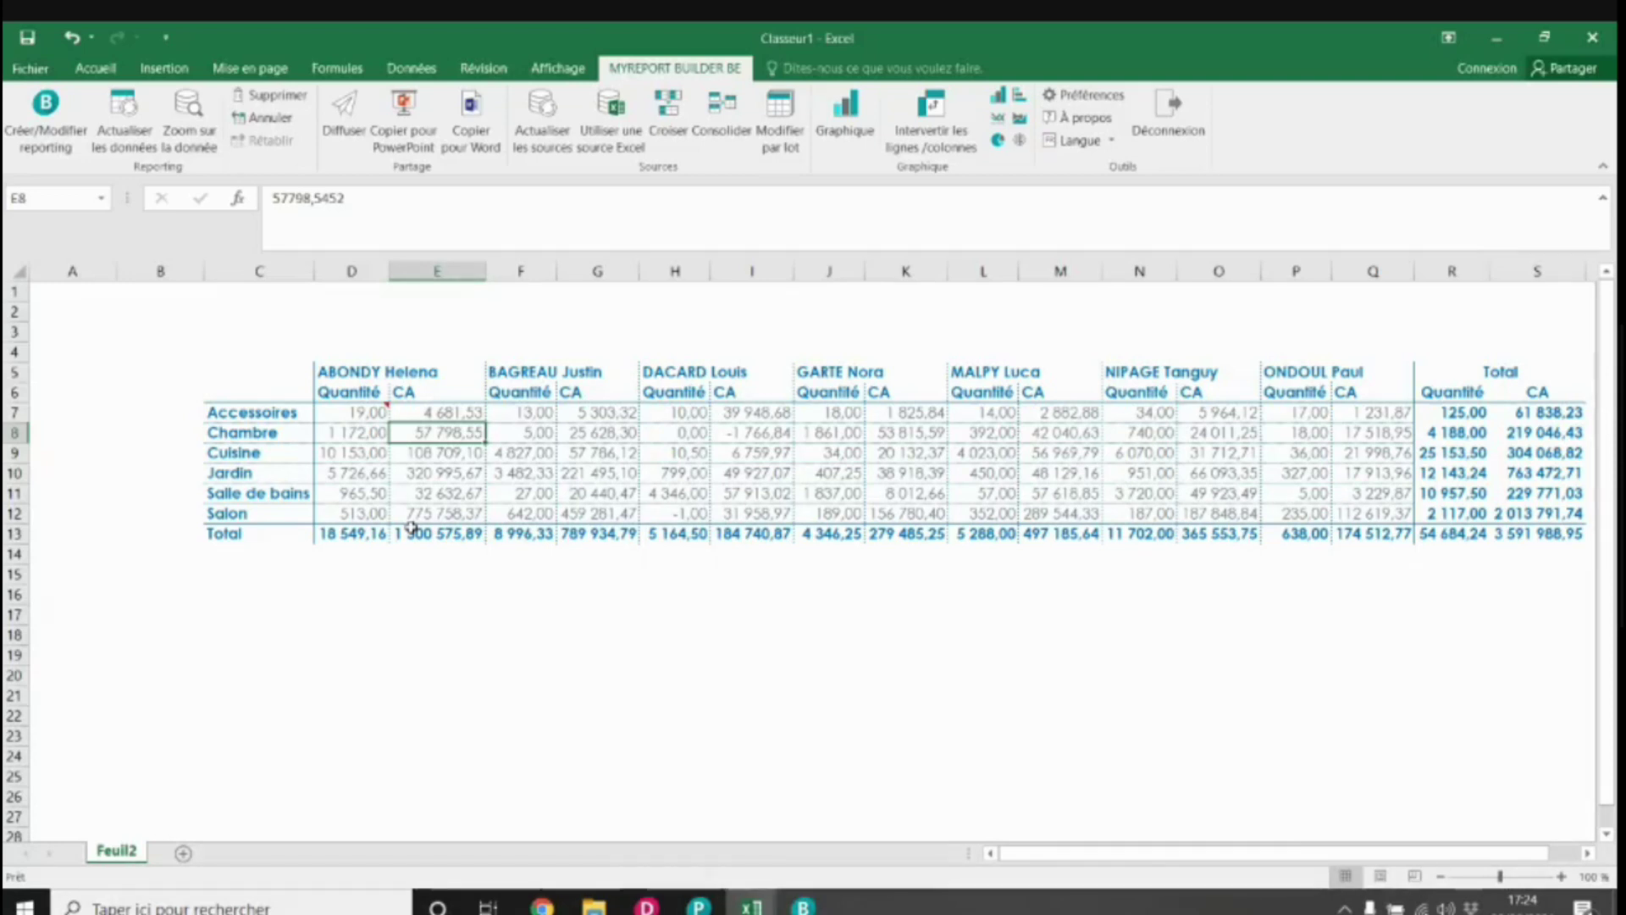
left_click(476, 678)
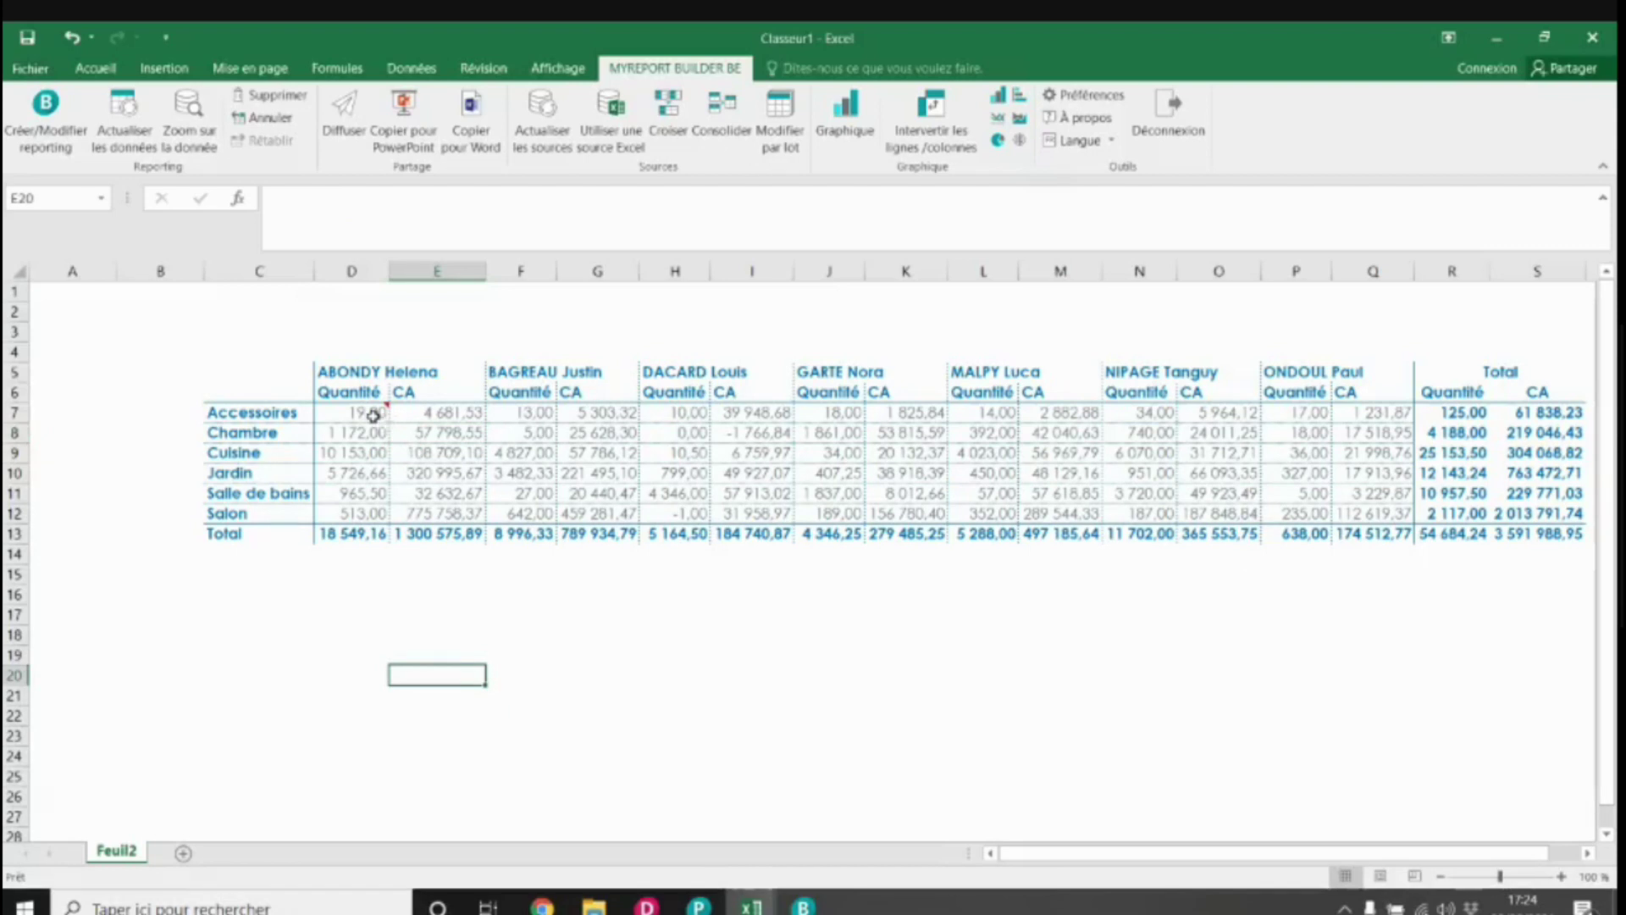
mouse_move(358, 412)
Step: Return to MyReport Builder, replace Commercial with Année in the report's columns and regenerate the report
left_click(747, 451)
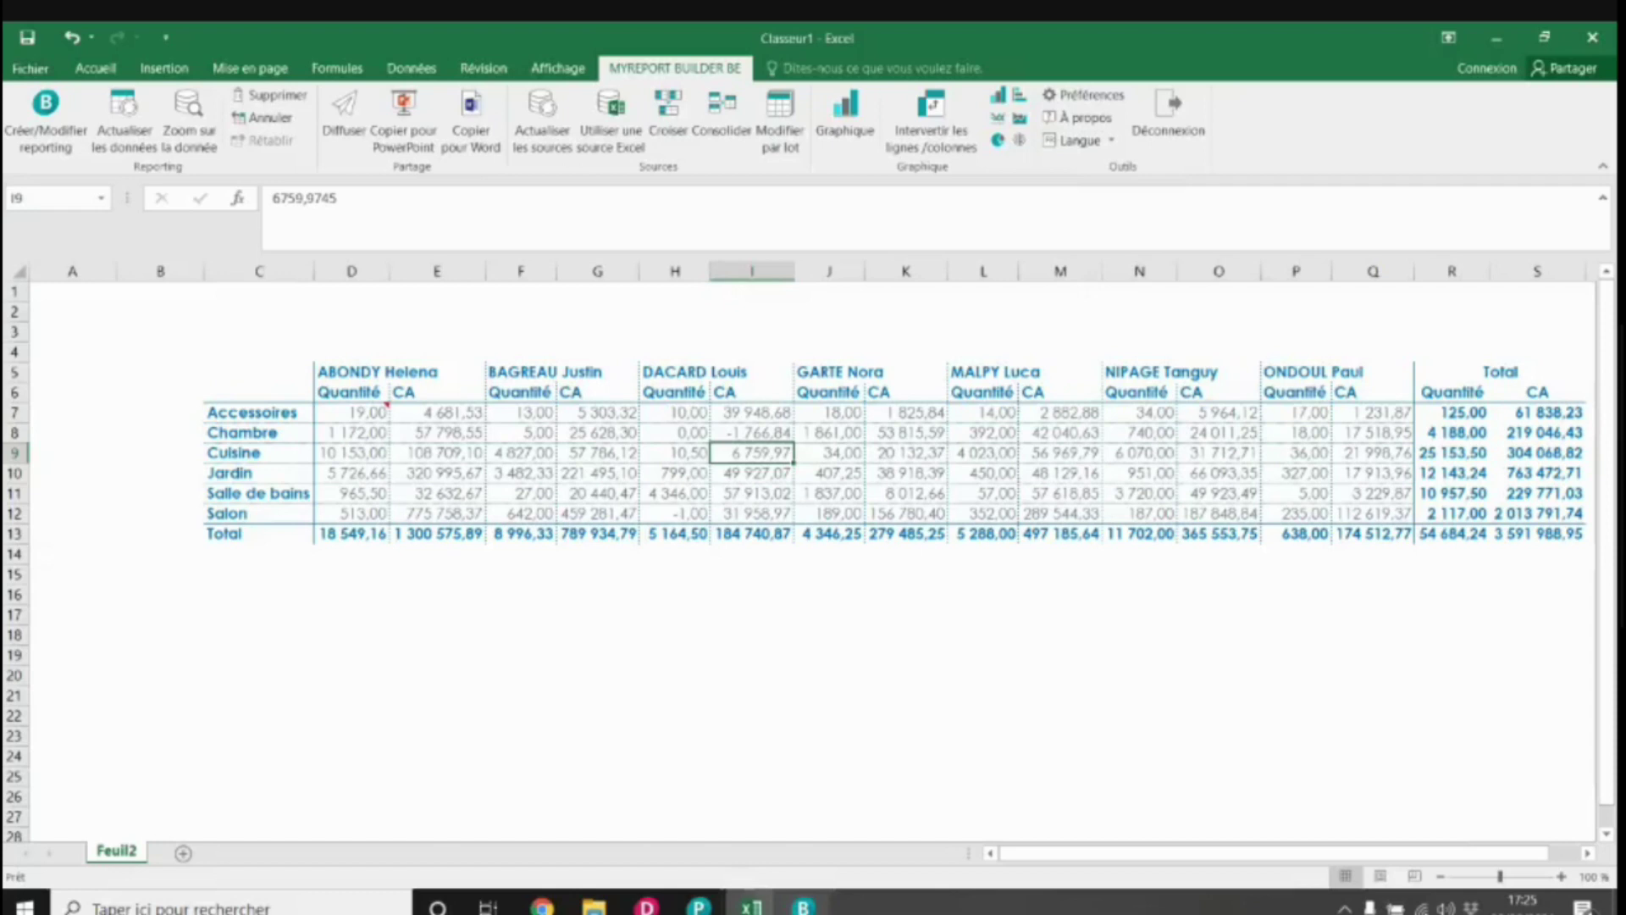
left_click(802, 906)
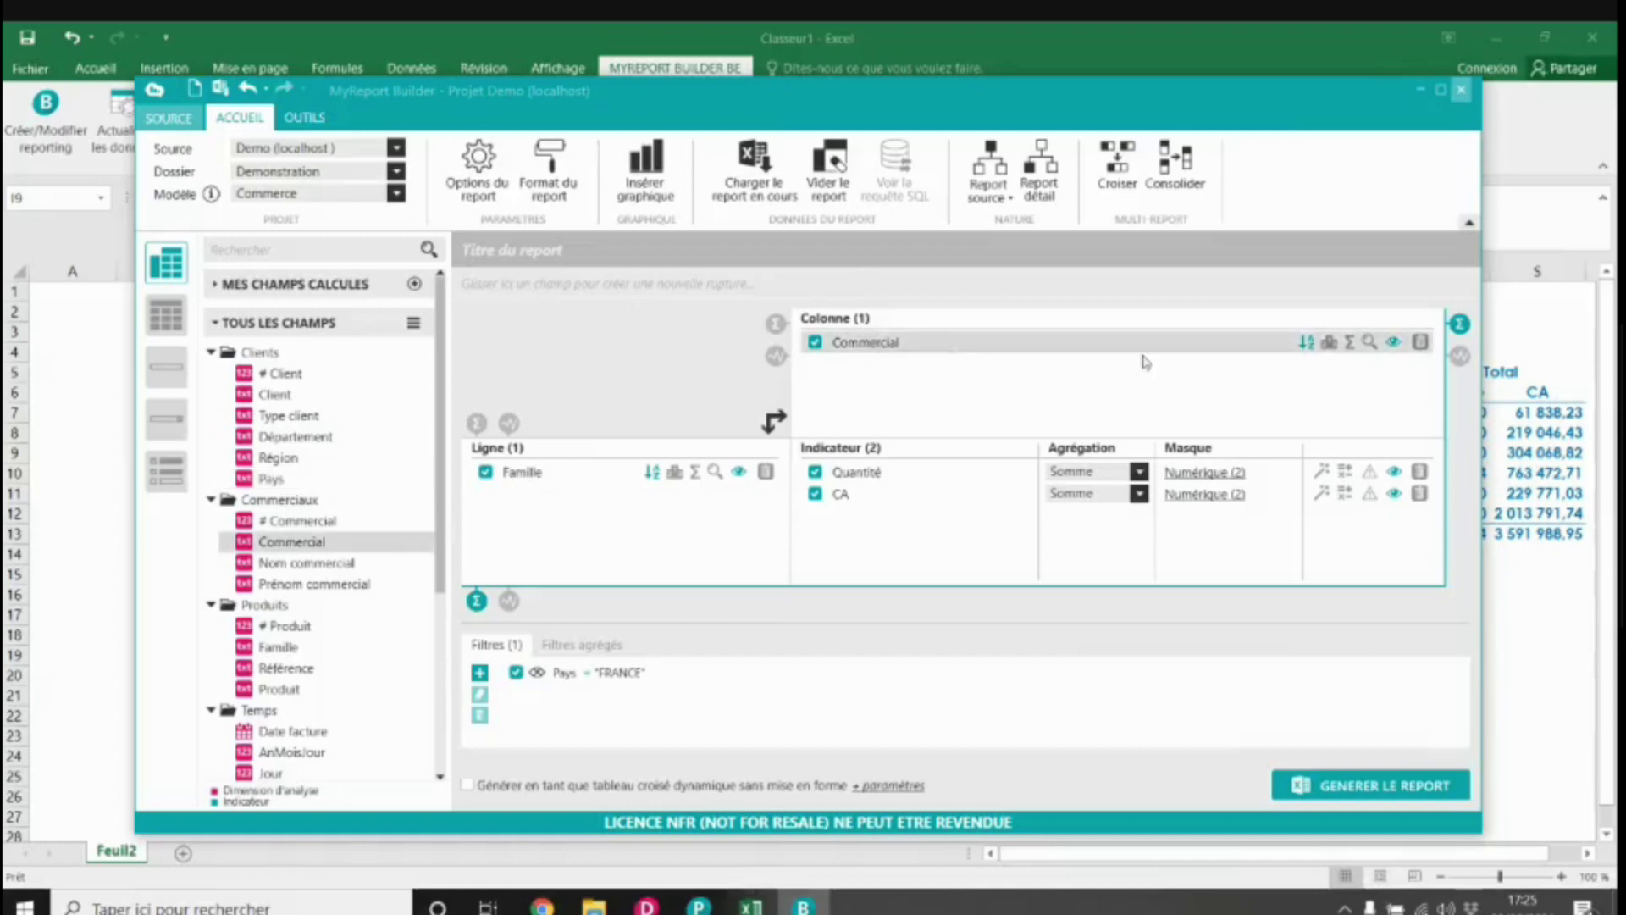
left_click(1420, 341)
left_click(952, 510)
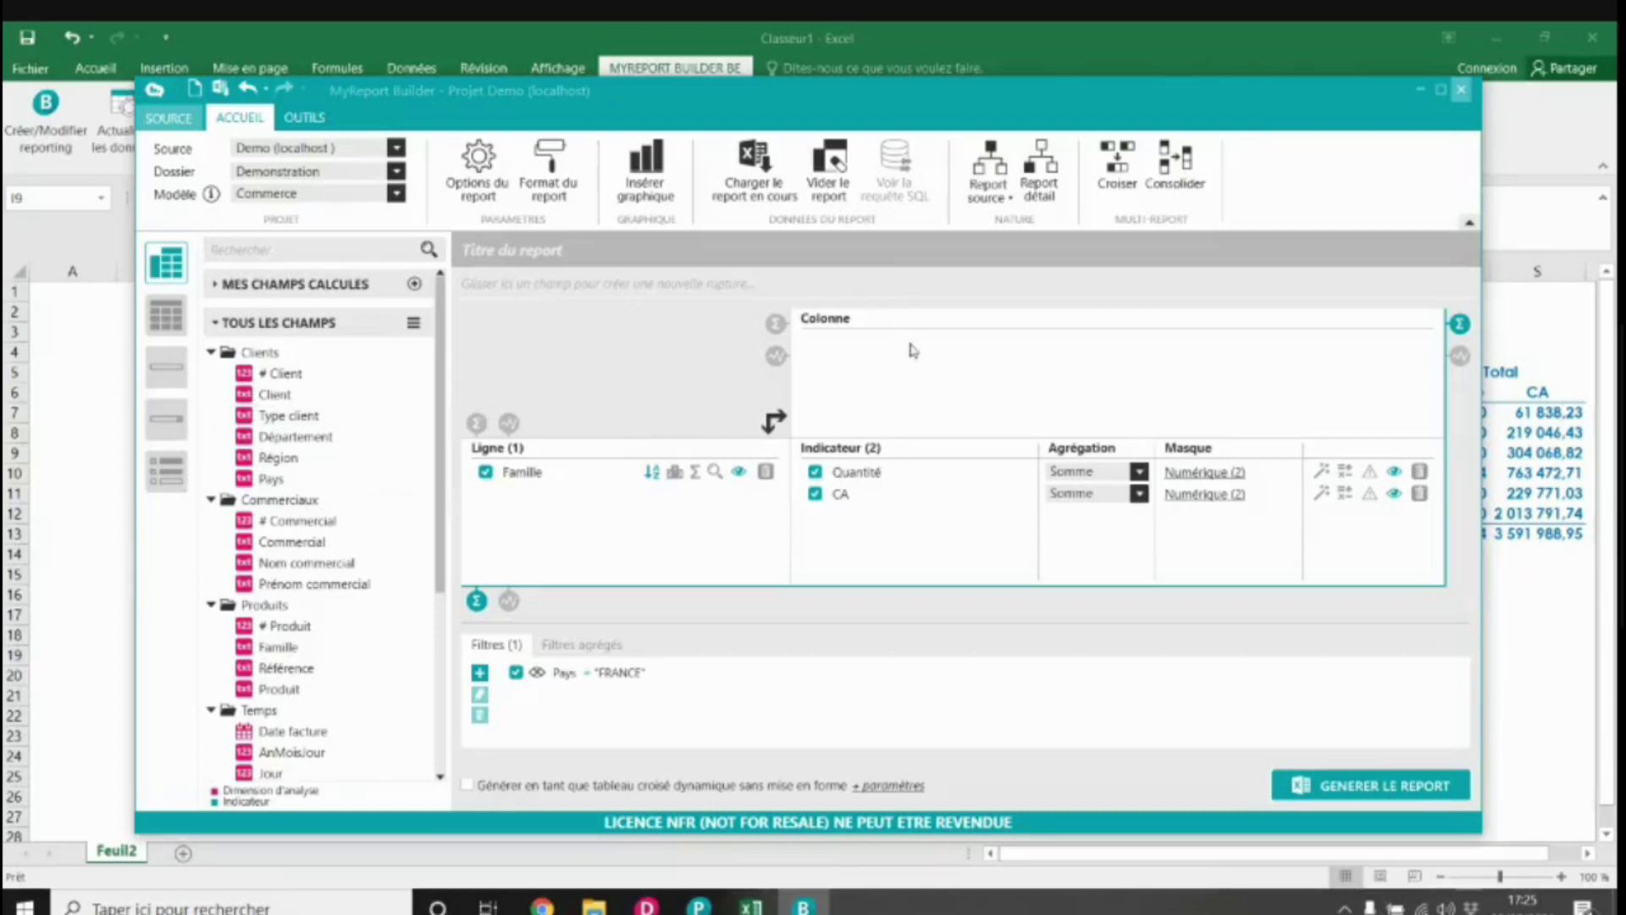
scroll(309, 659, "down", 5)
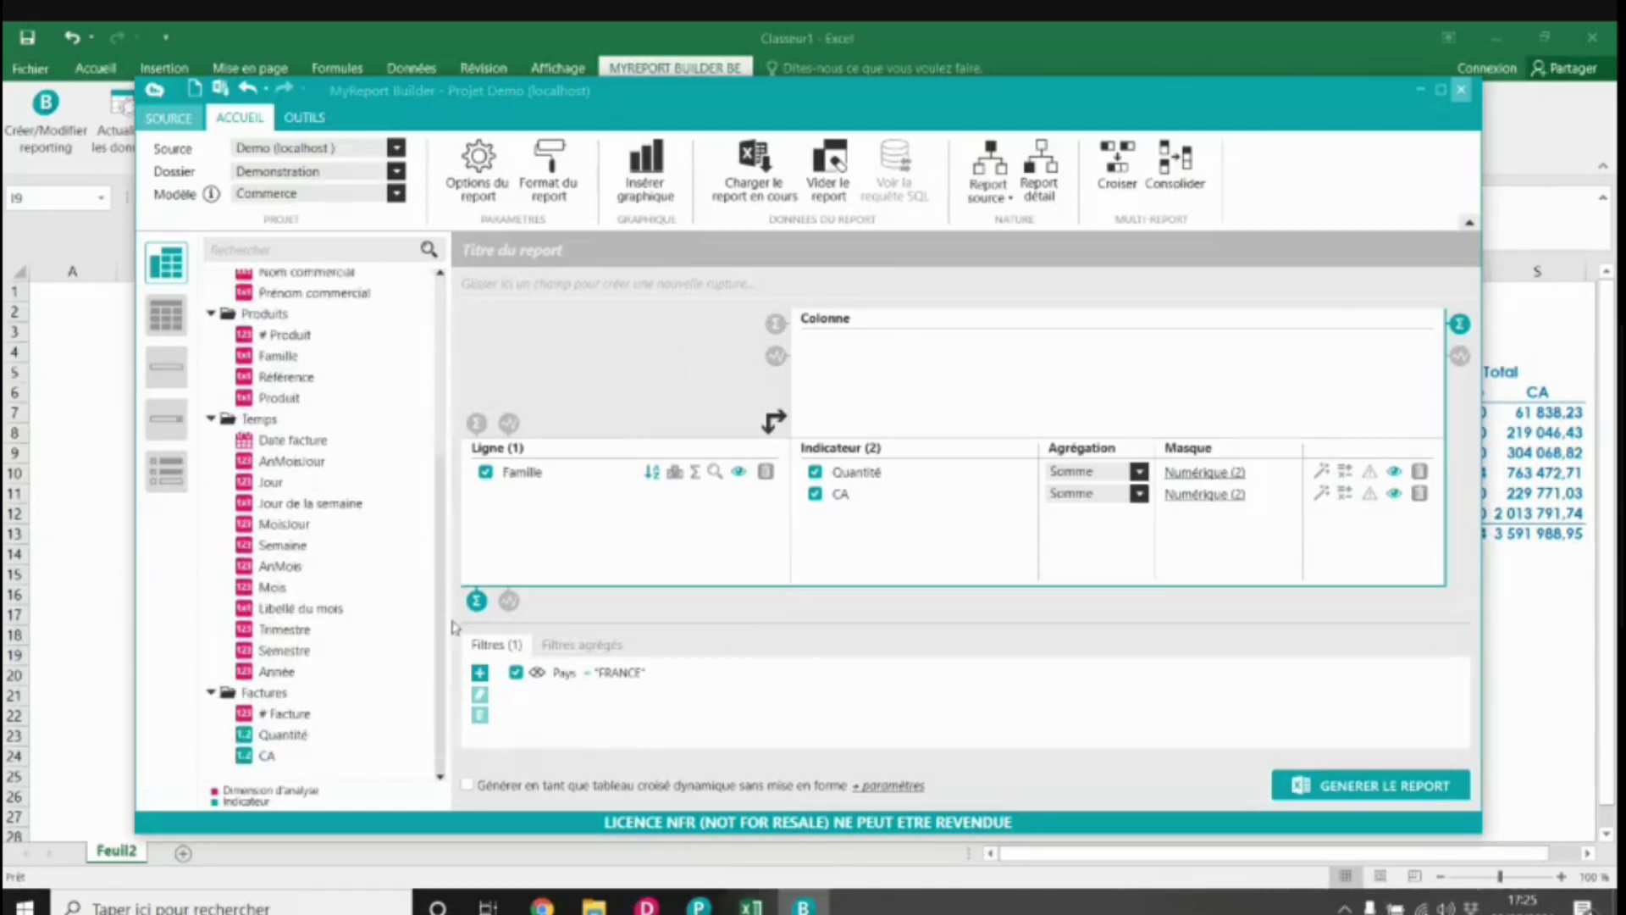
left_click_drag(280, 671, 923, 400)
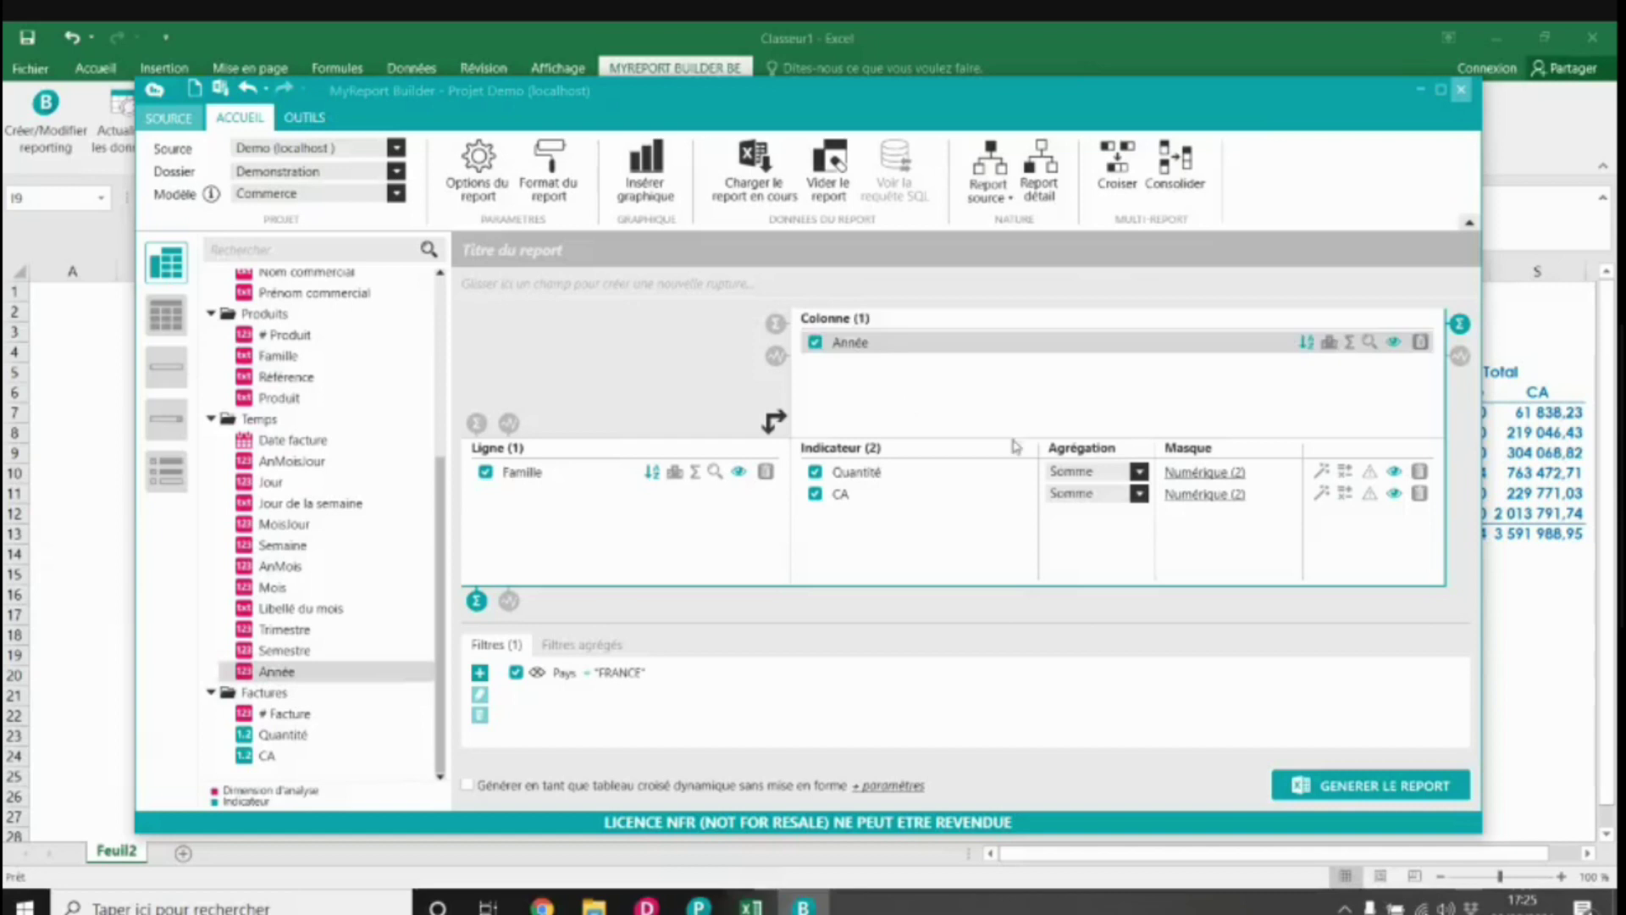
left_click(1363, 785)
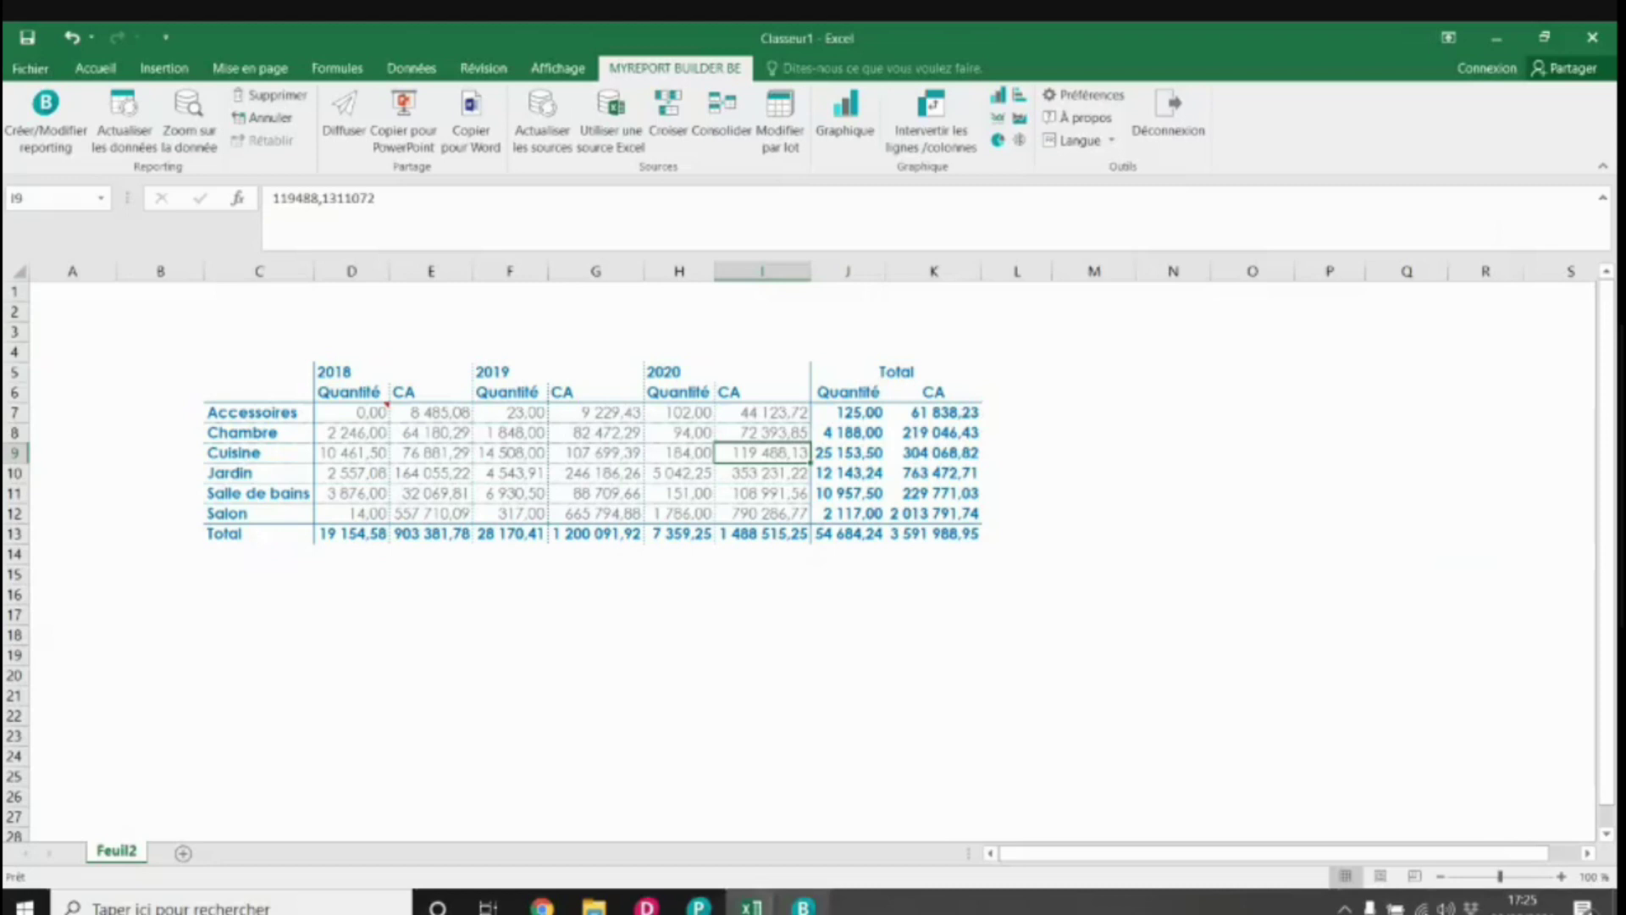
Step: Back in MyReport Builder, add the CA field again as a third indicator and name it % croissance
mouse_move(802, 904)
left_click(804, 796)
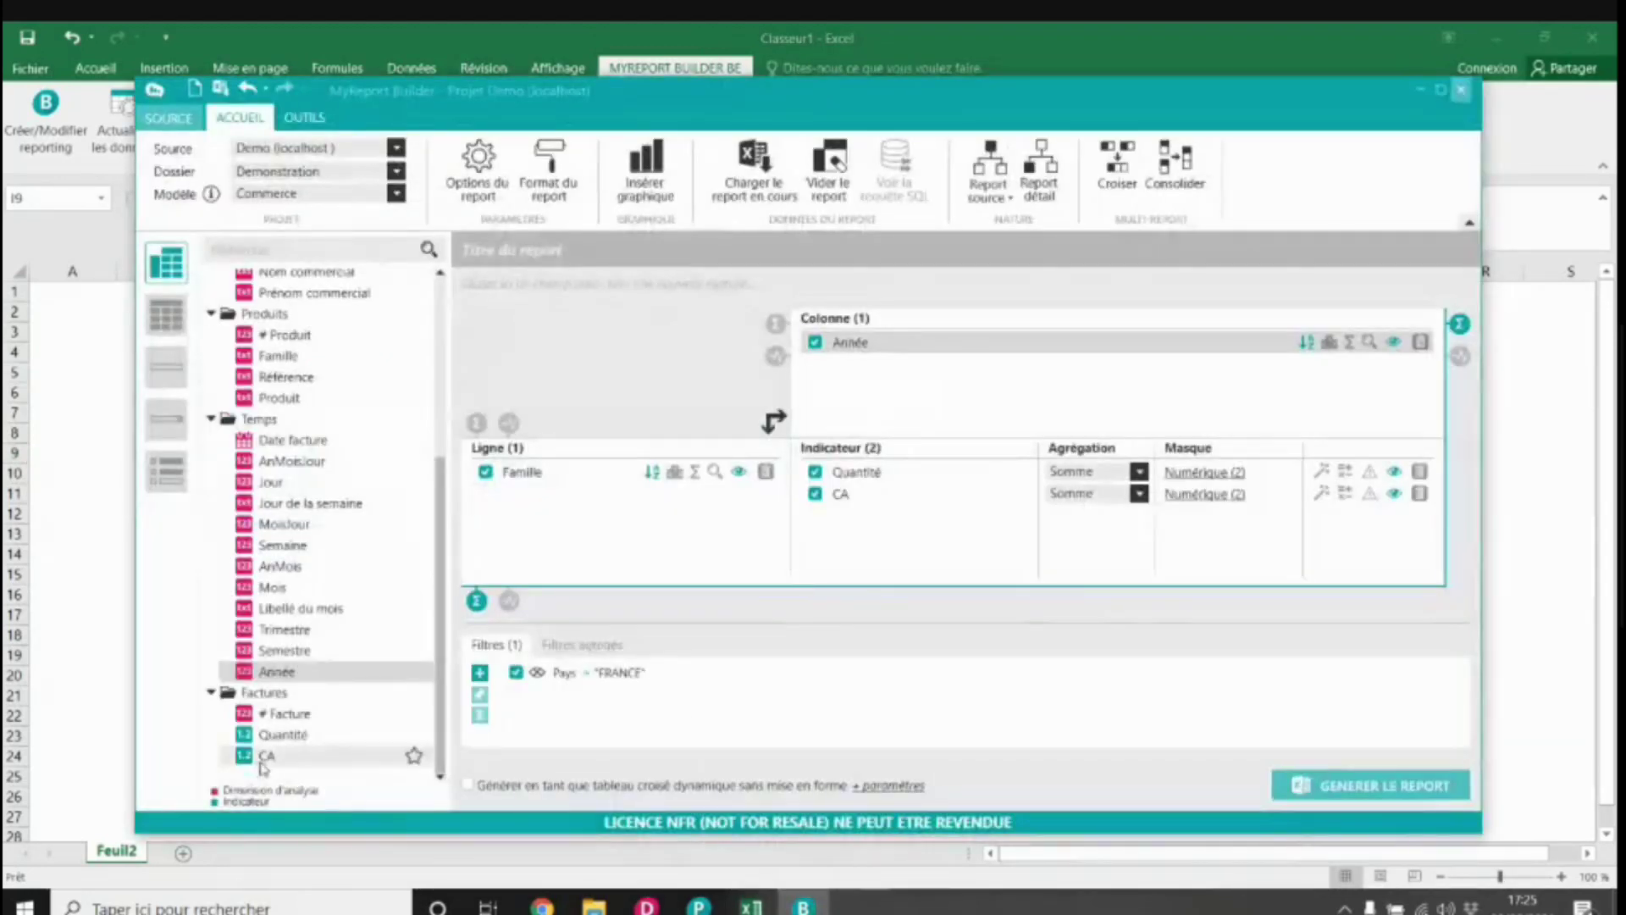
left_click_drag(263, 764, 881, 526)
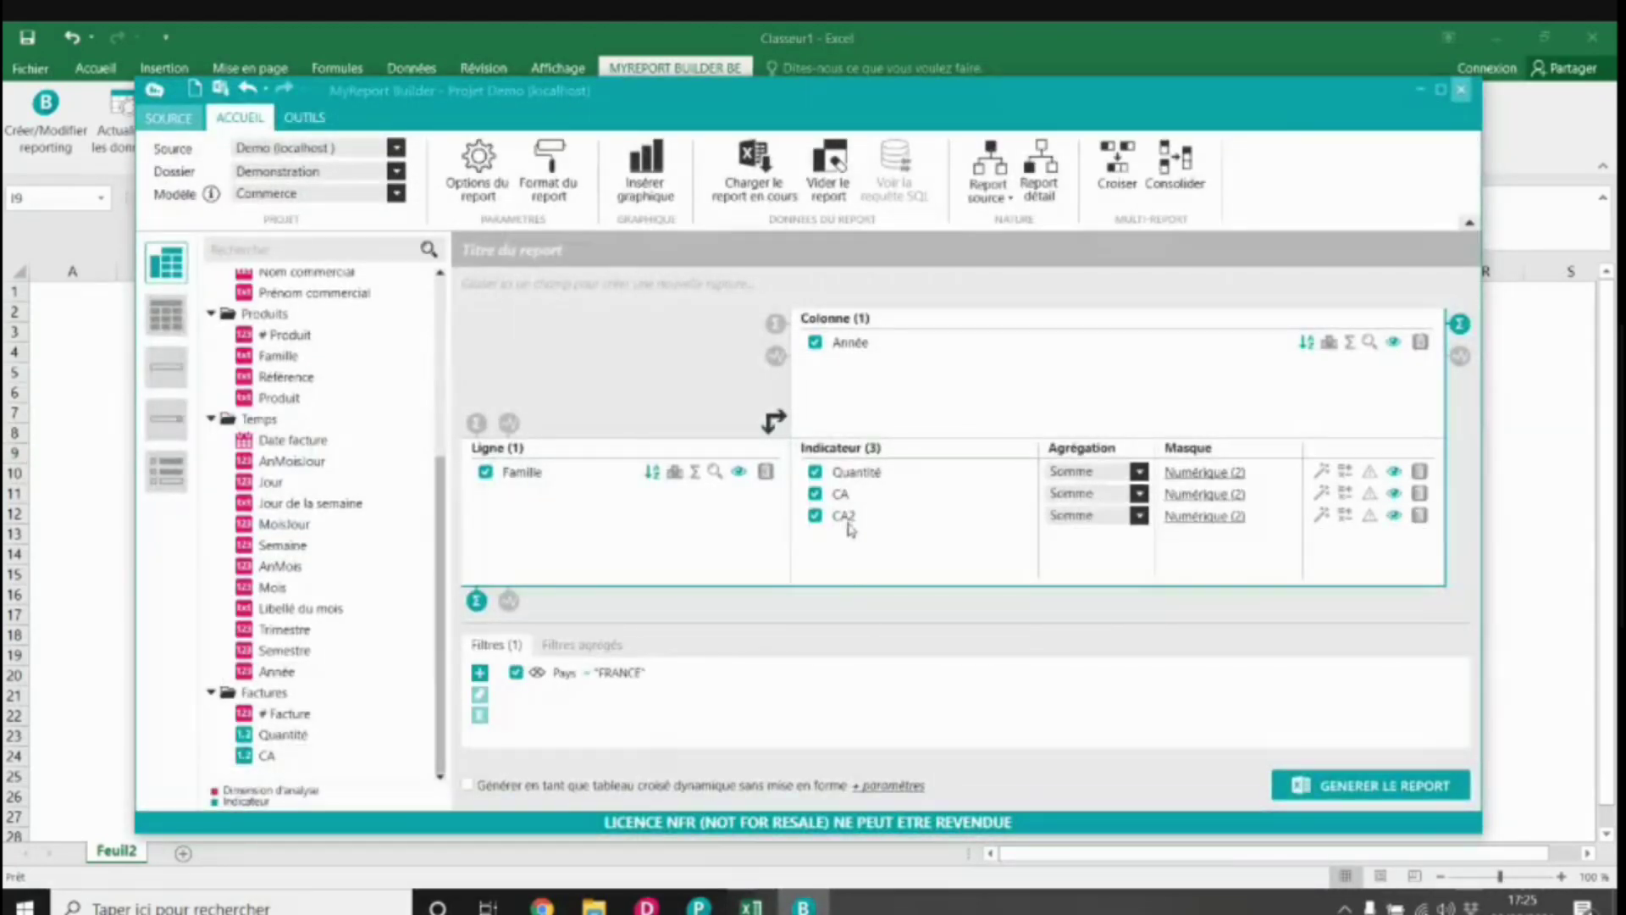
double_click(845, 516)
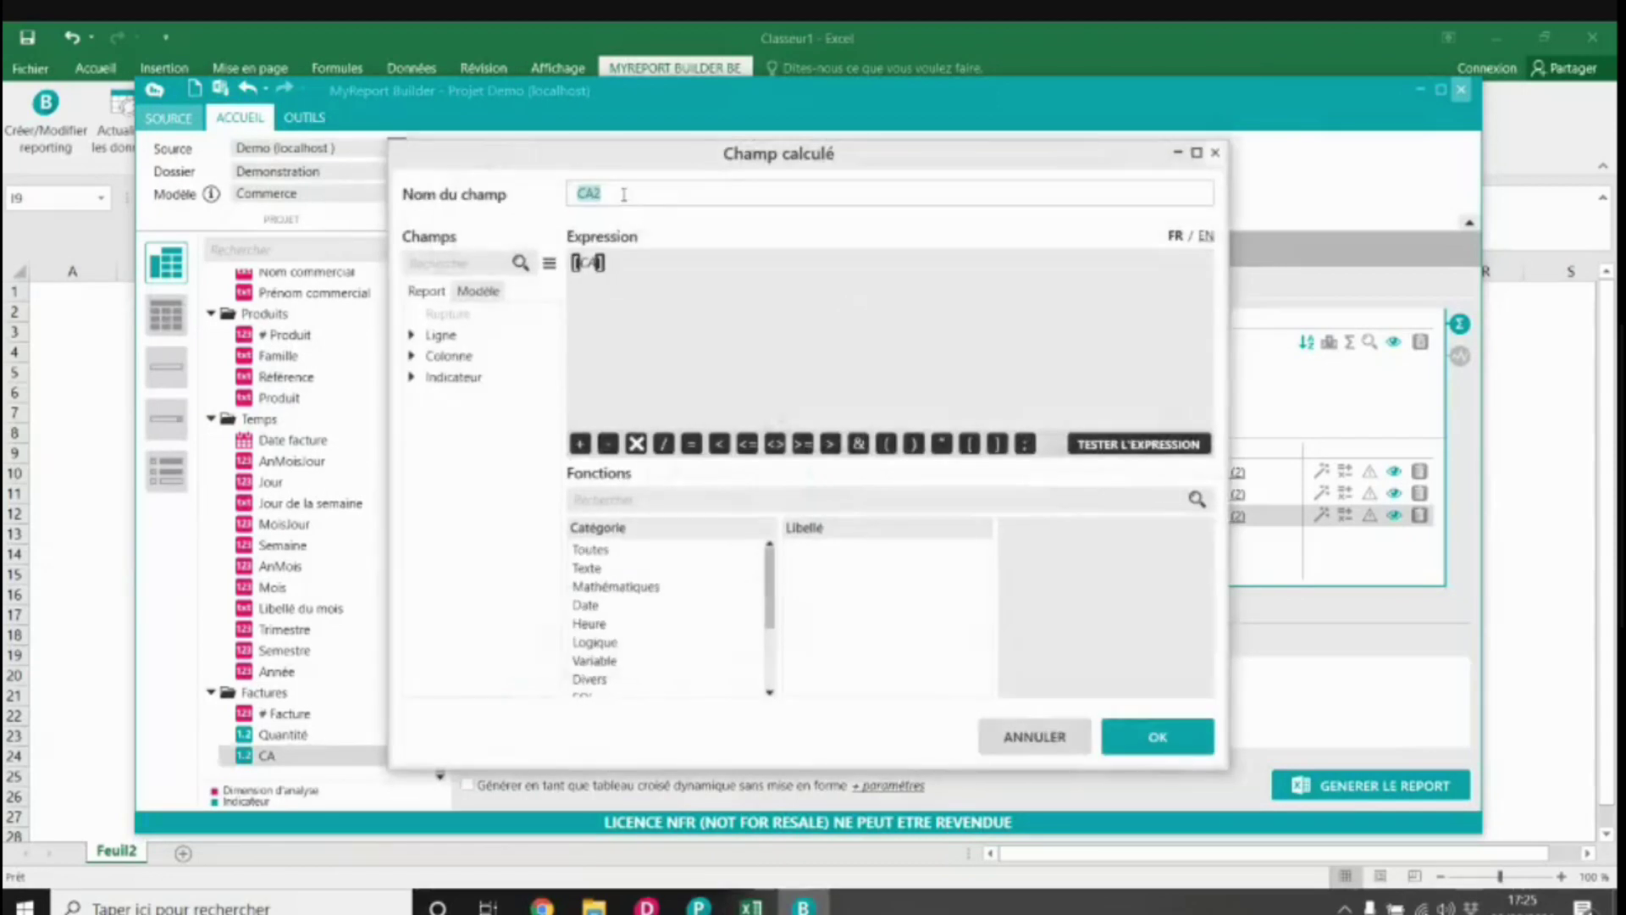
key("BackSpace")
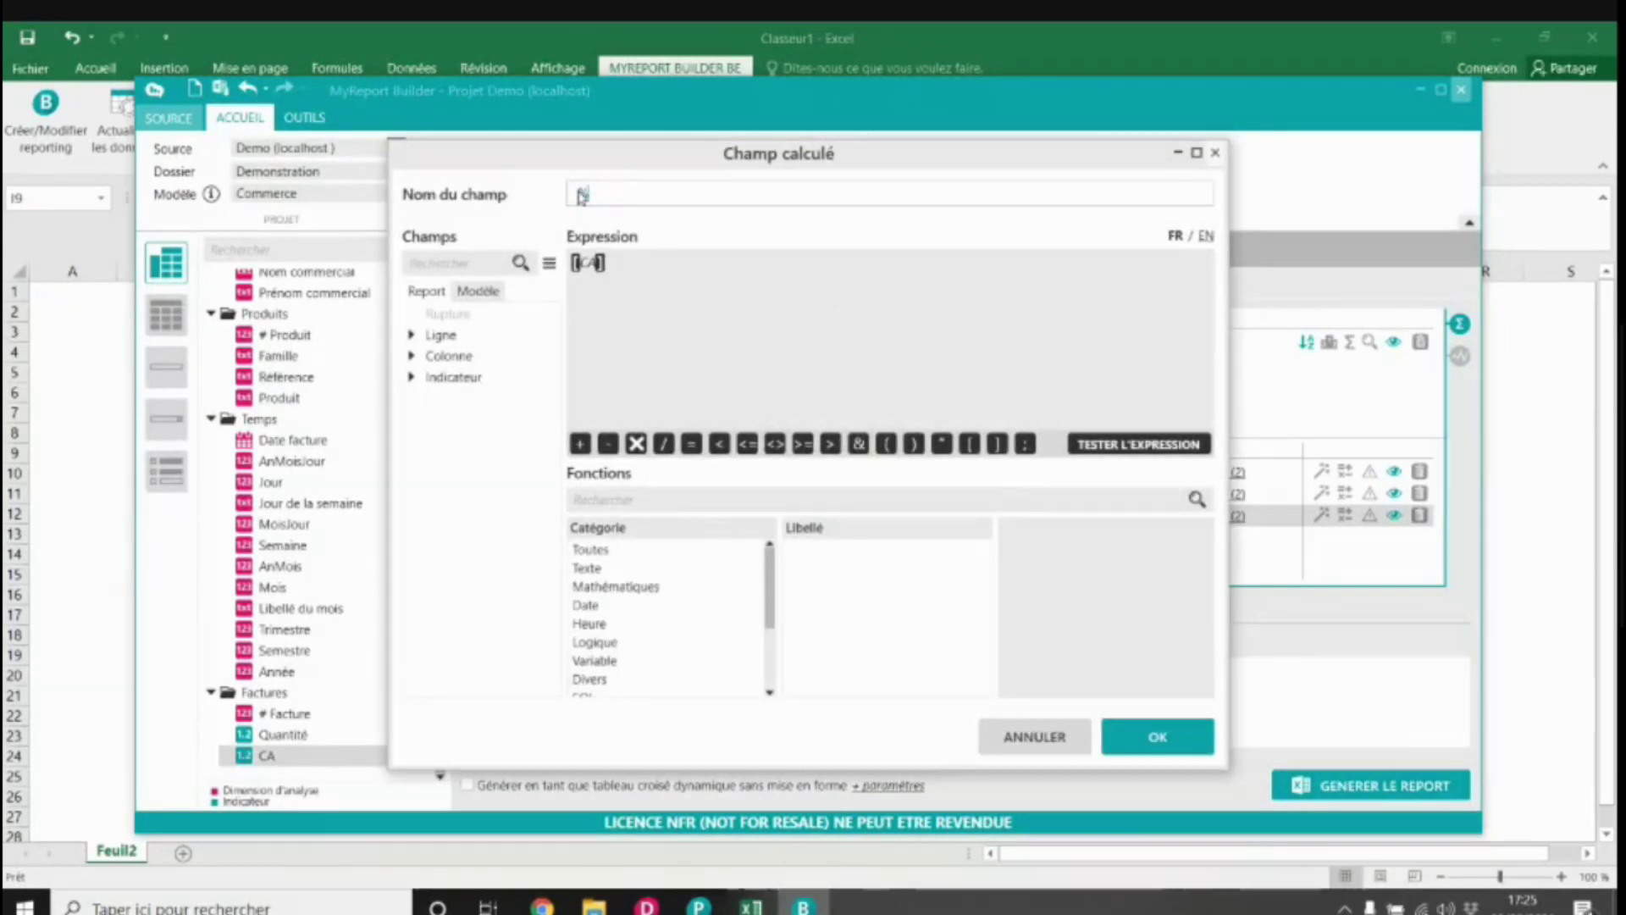
type("% col")
key("BackSpace")
key("BackSpace")
type("croissance")
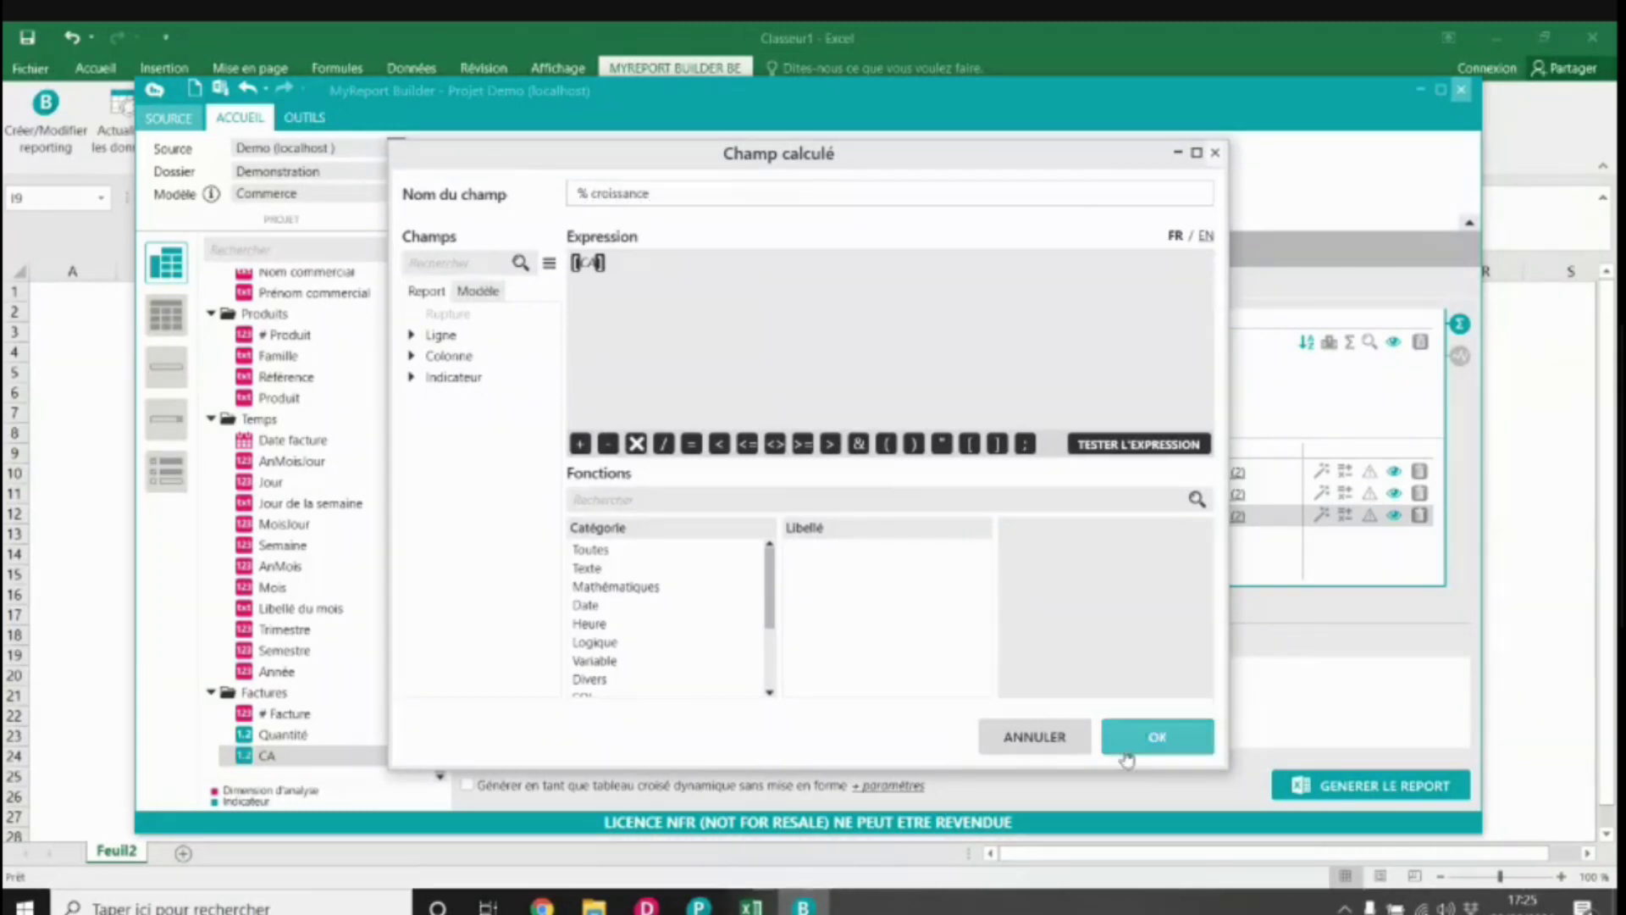
left_click(1126, 756)
right_click(845, 515)
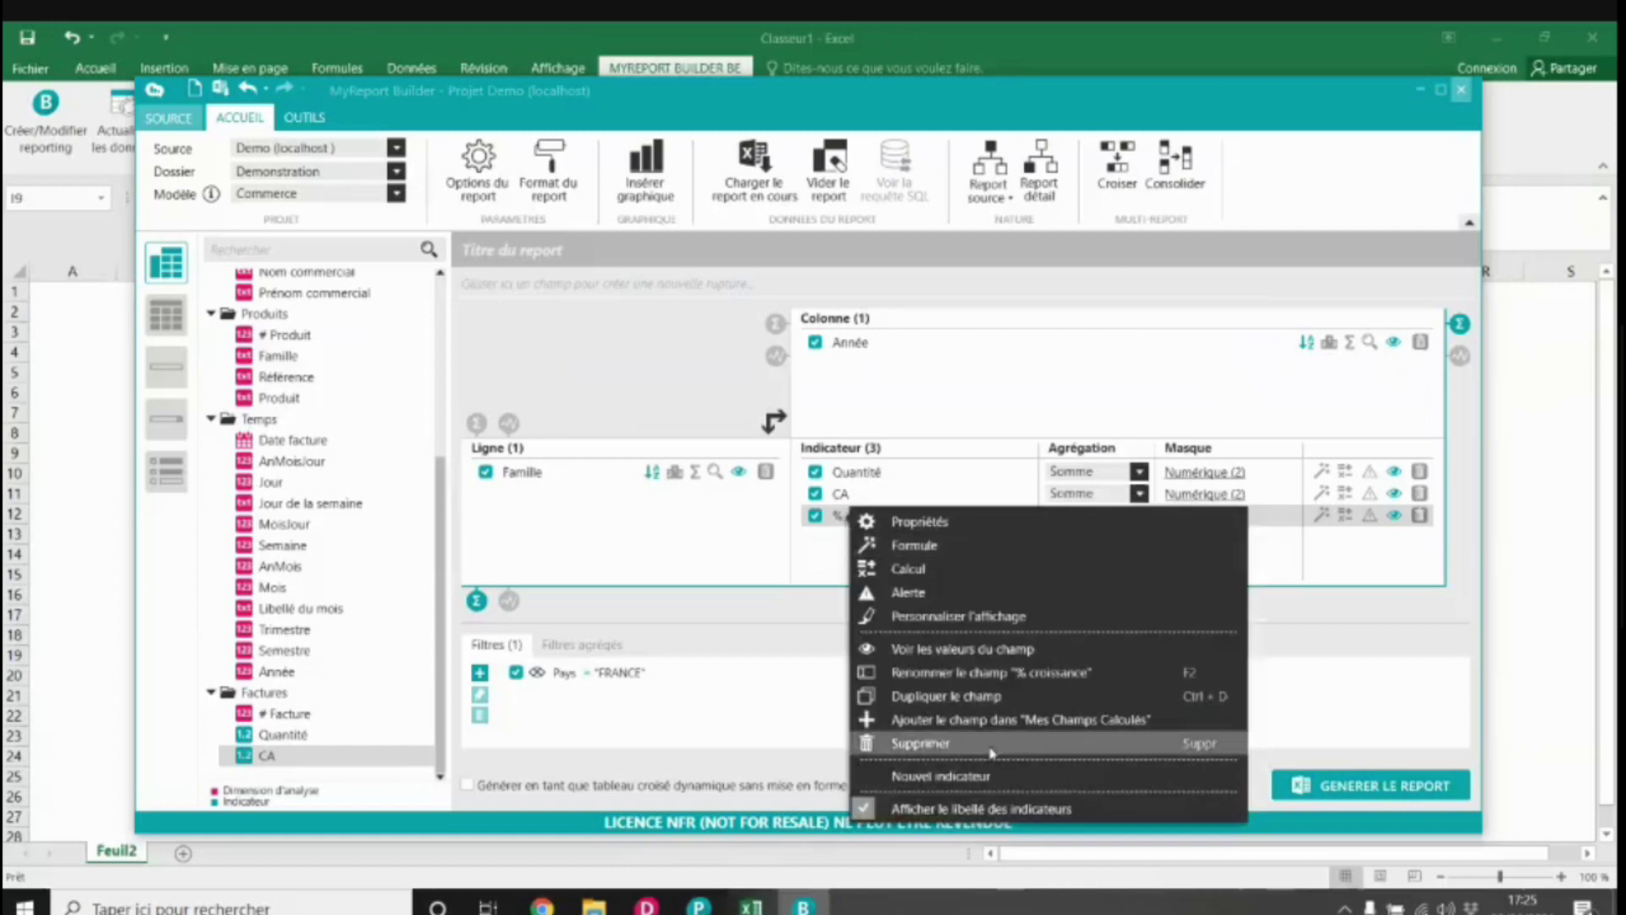
left_click(969, 552)
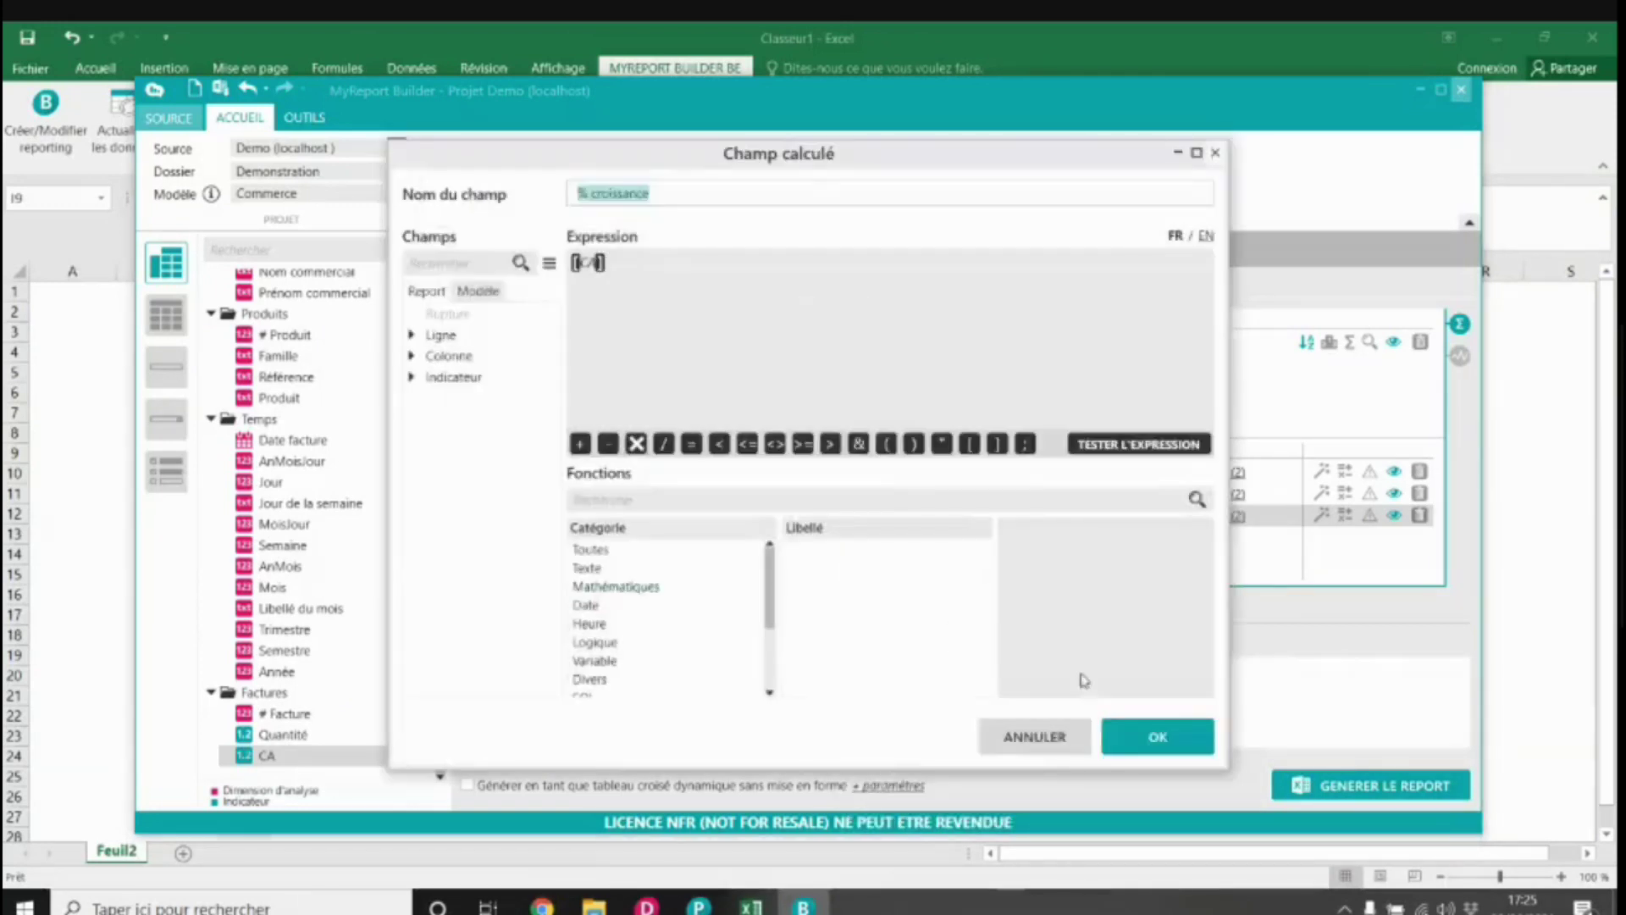
left_click(1031, 733)
Step: Set the % croissance indicator's calculation to Variation across columns relative to Précédent and generate the report
right_click(899, 514)
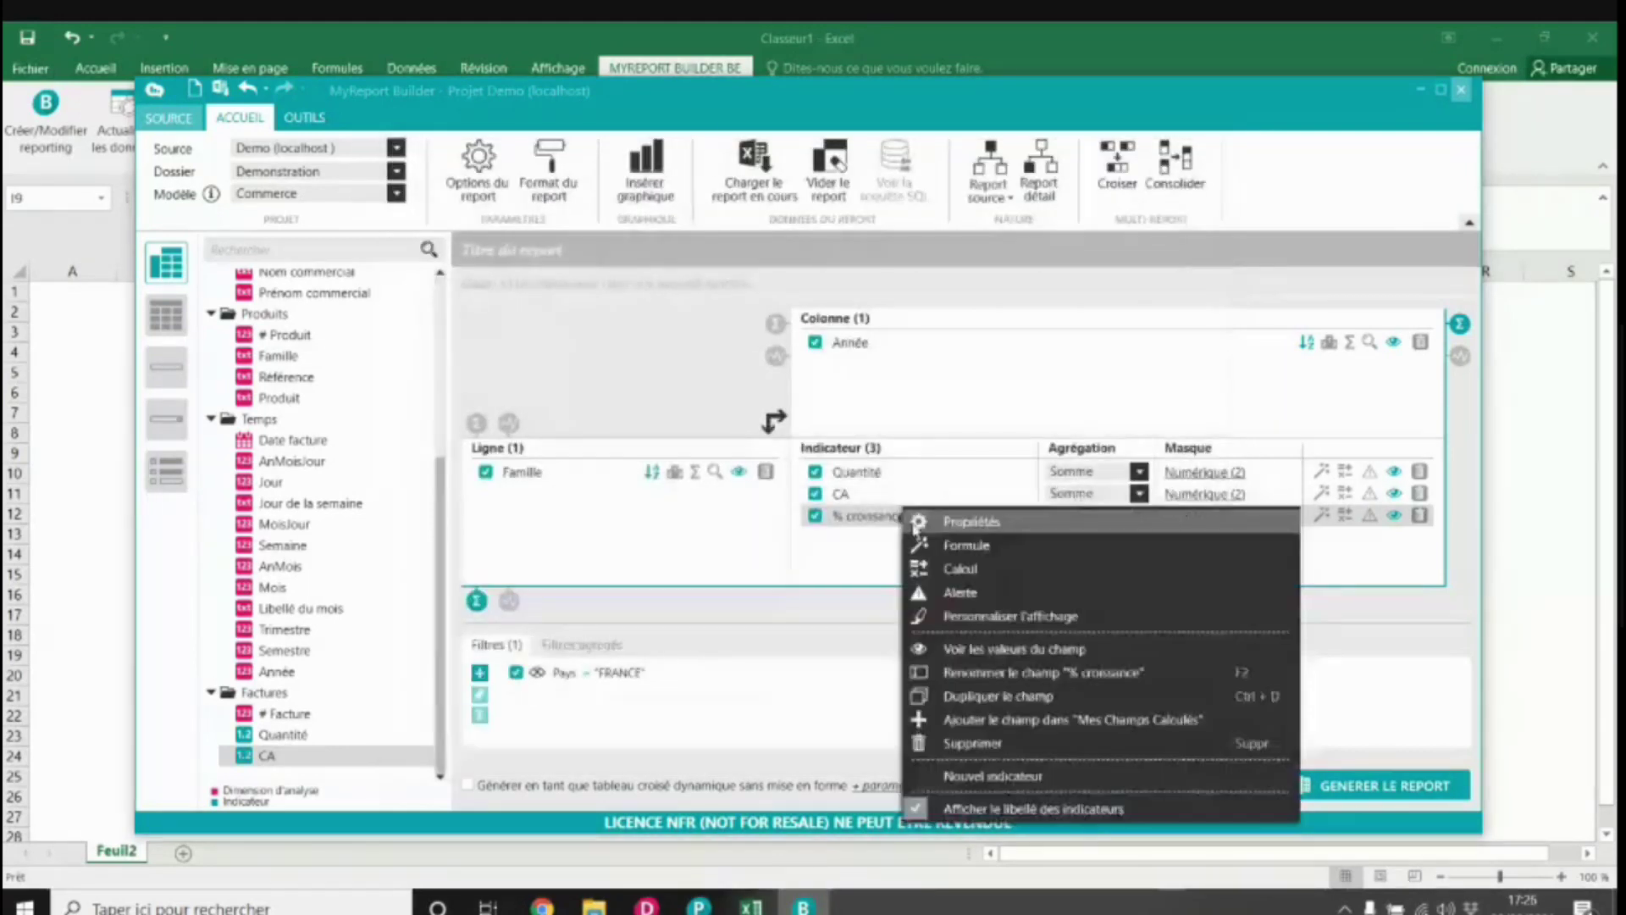
left_click(970, 568)
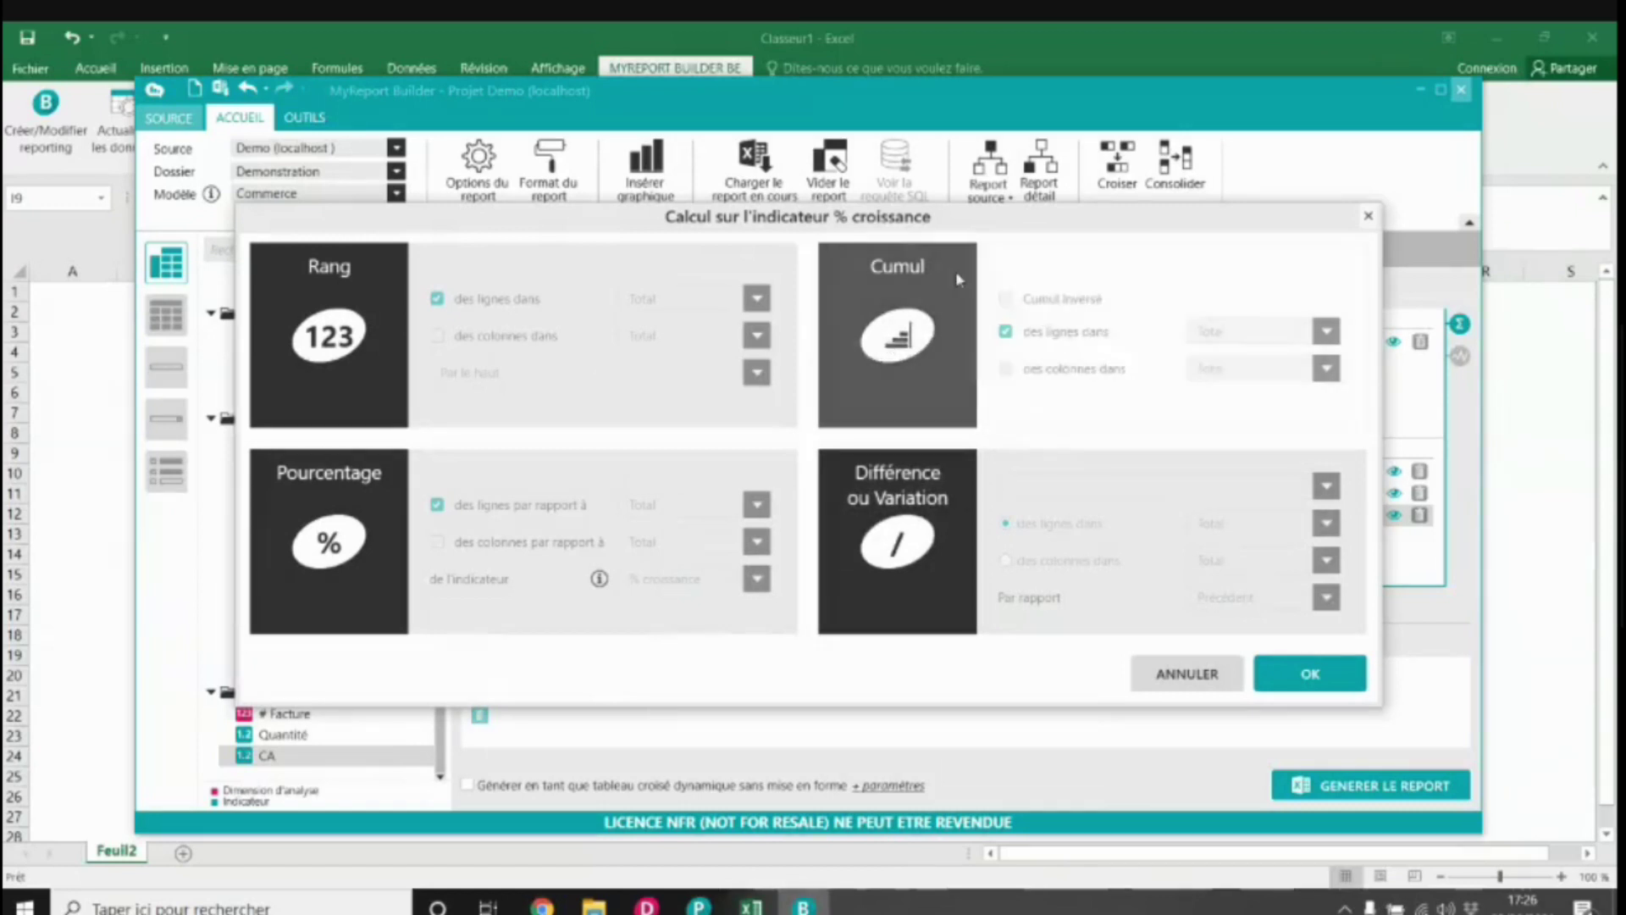
left_click(902, 510)
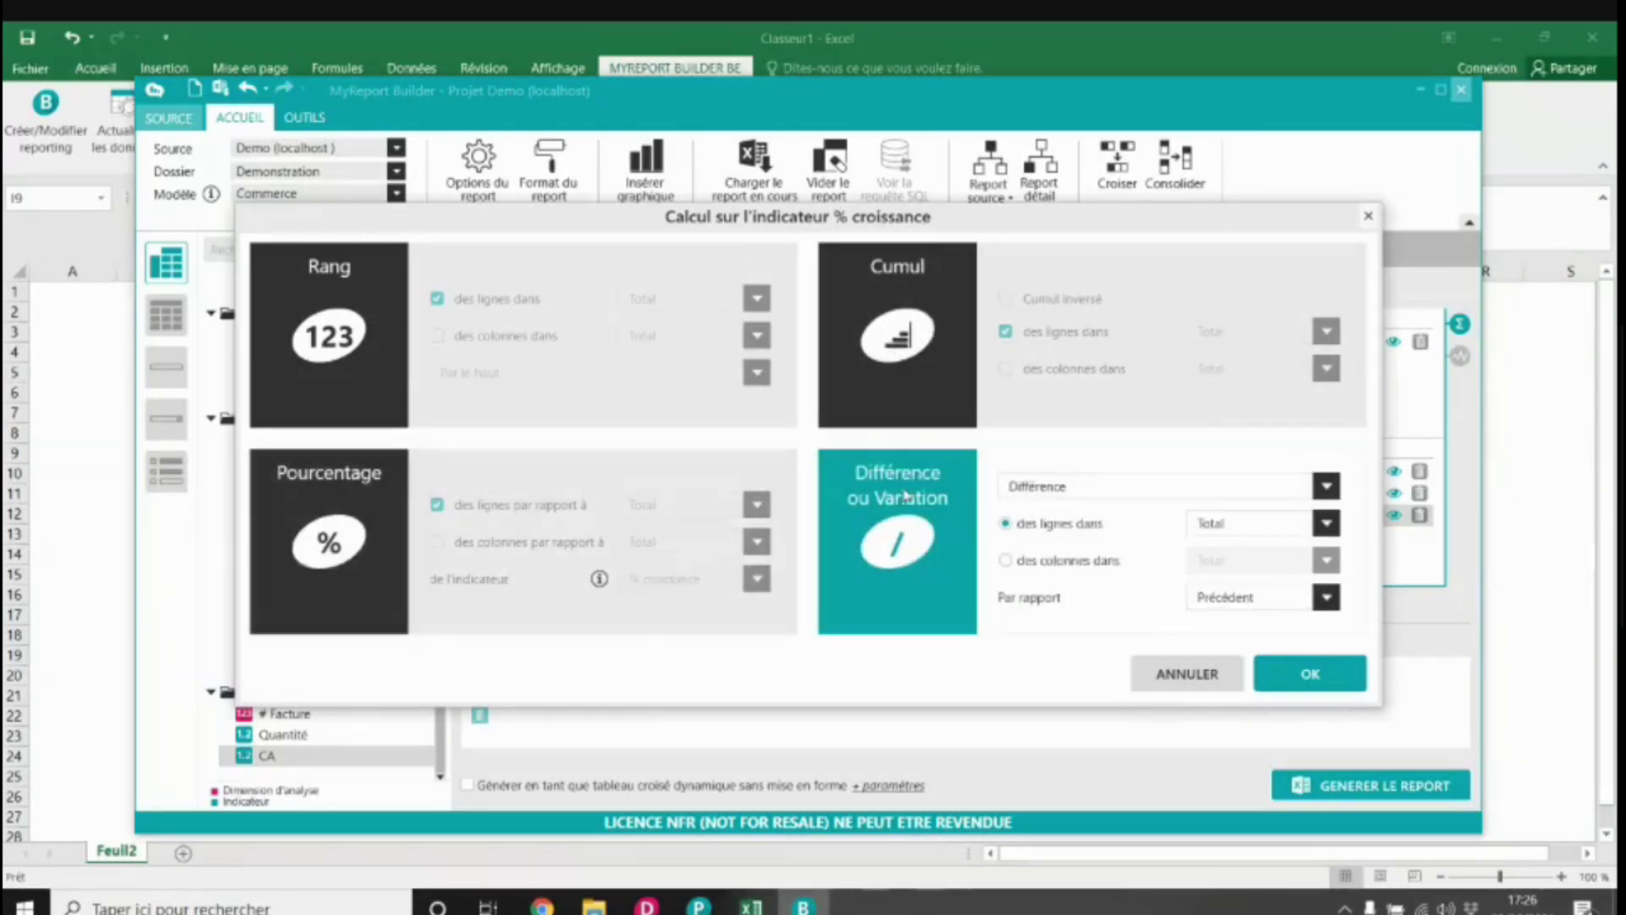
left_click(1054, 489)
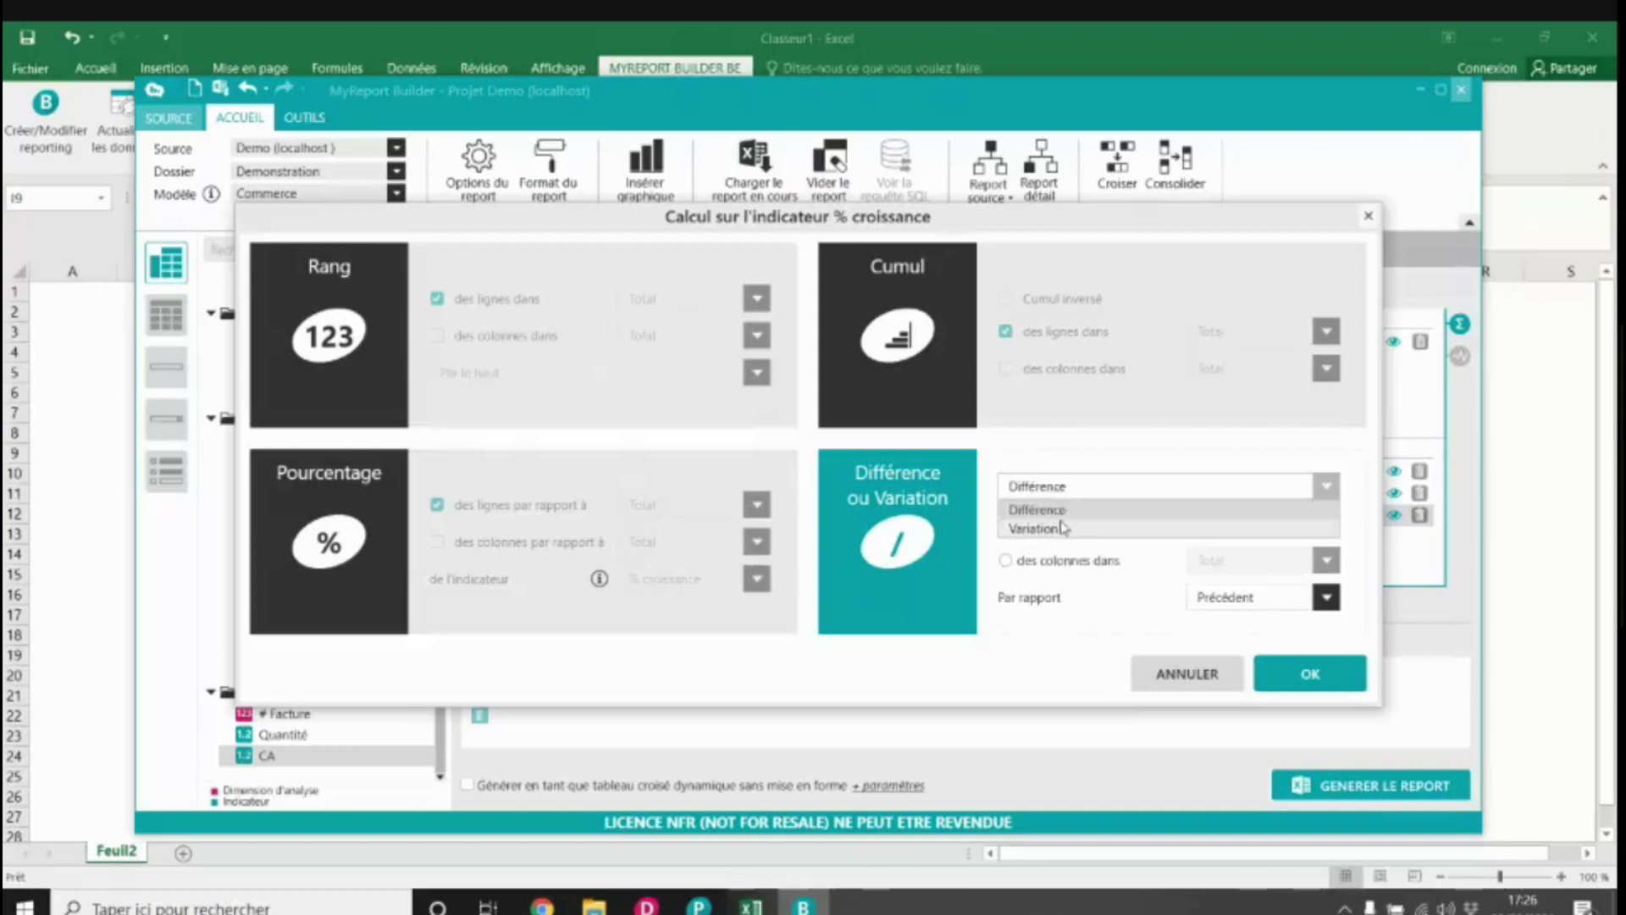
left_click(1048, 529)
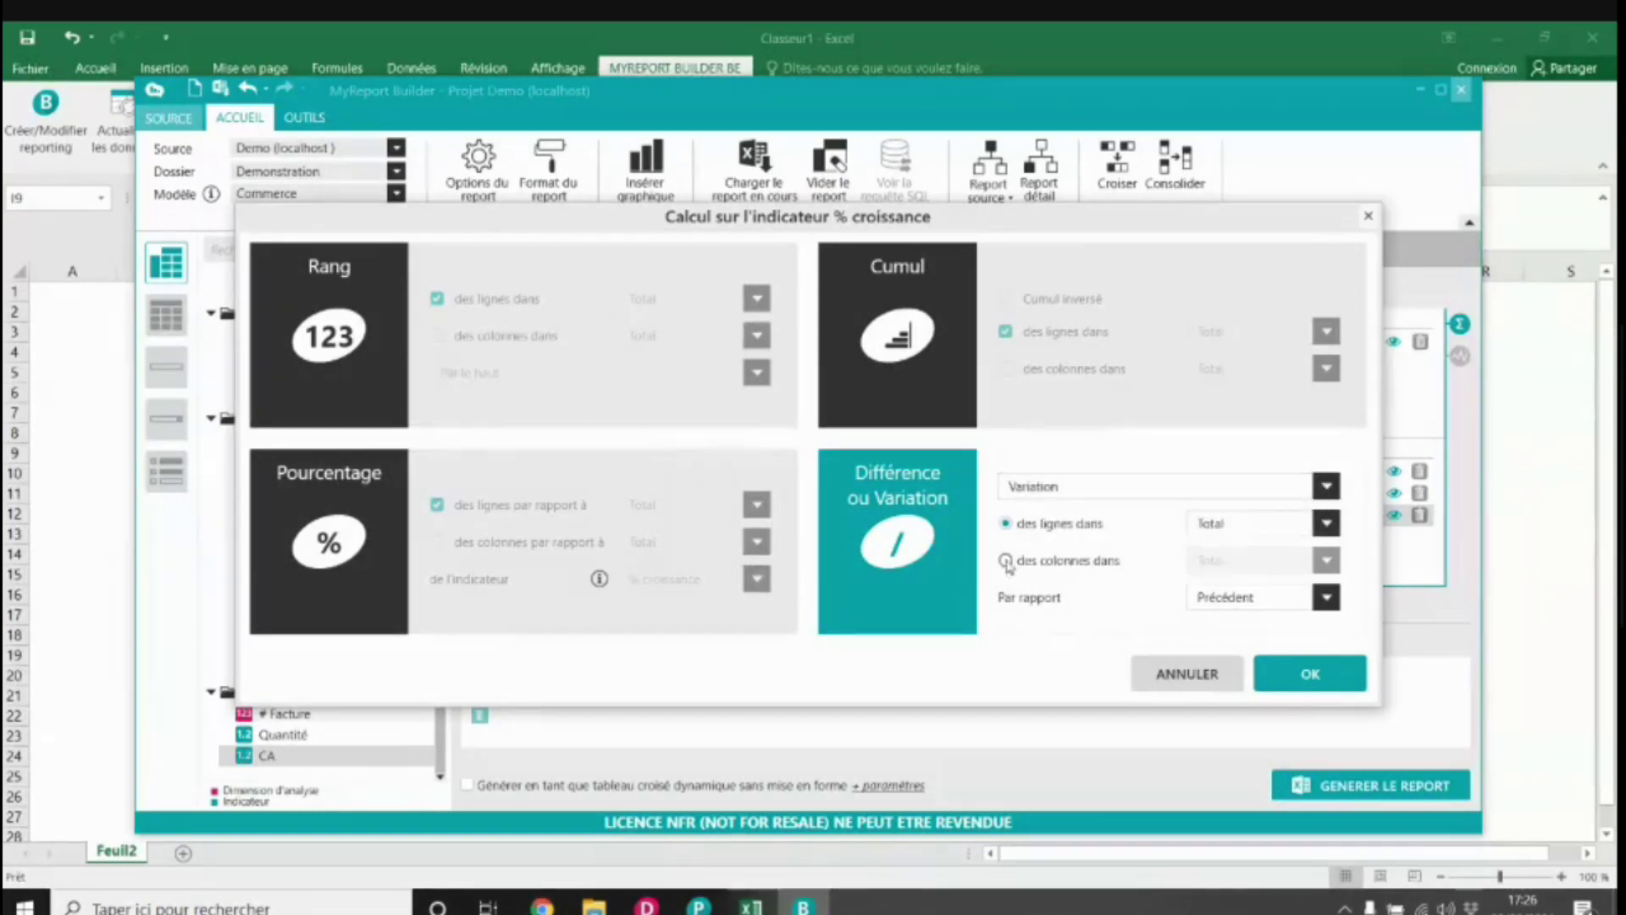
left_click(1006, 560)
left_click(1310, 673)
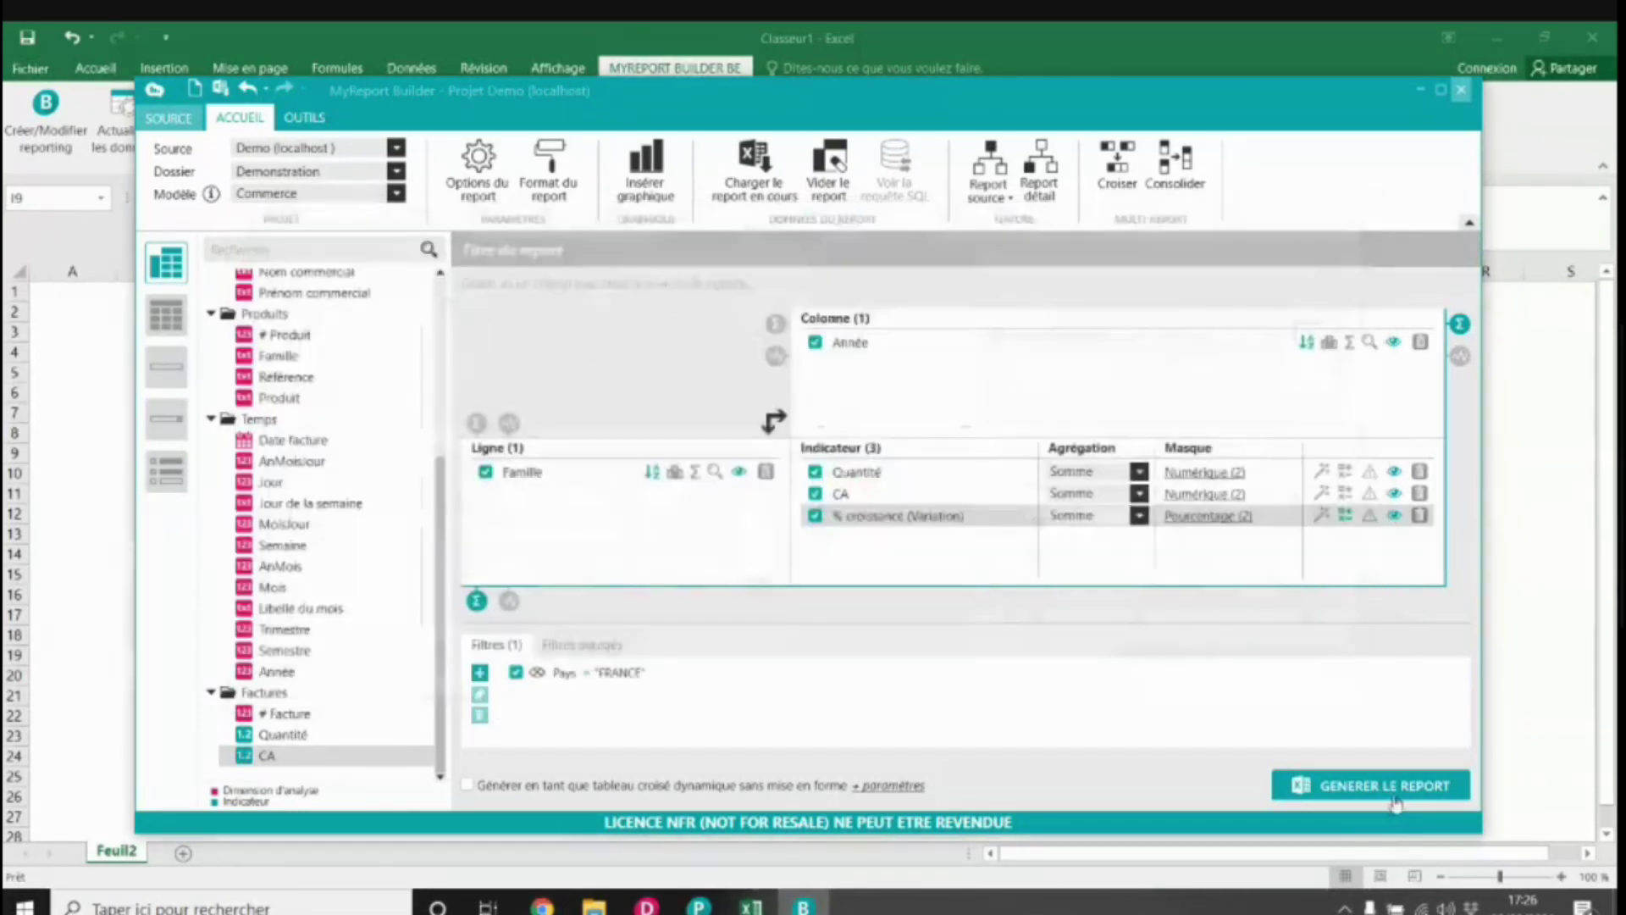
left_click(1401, 787)
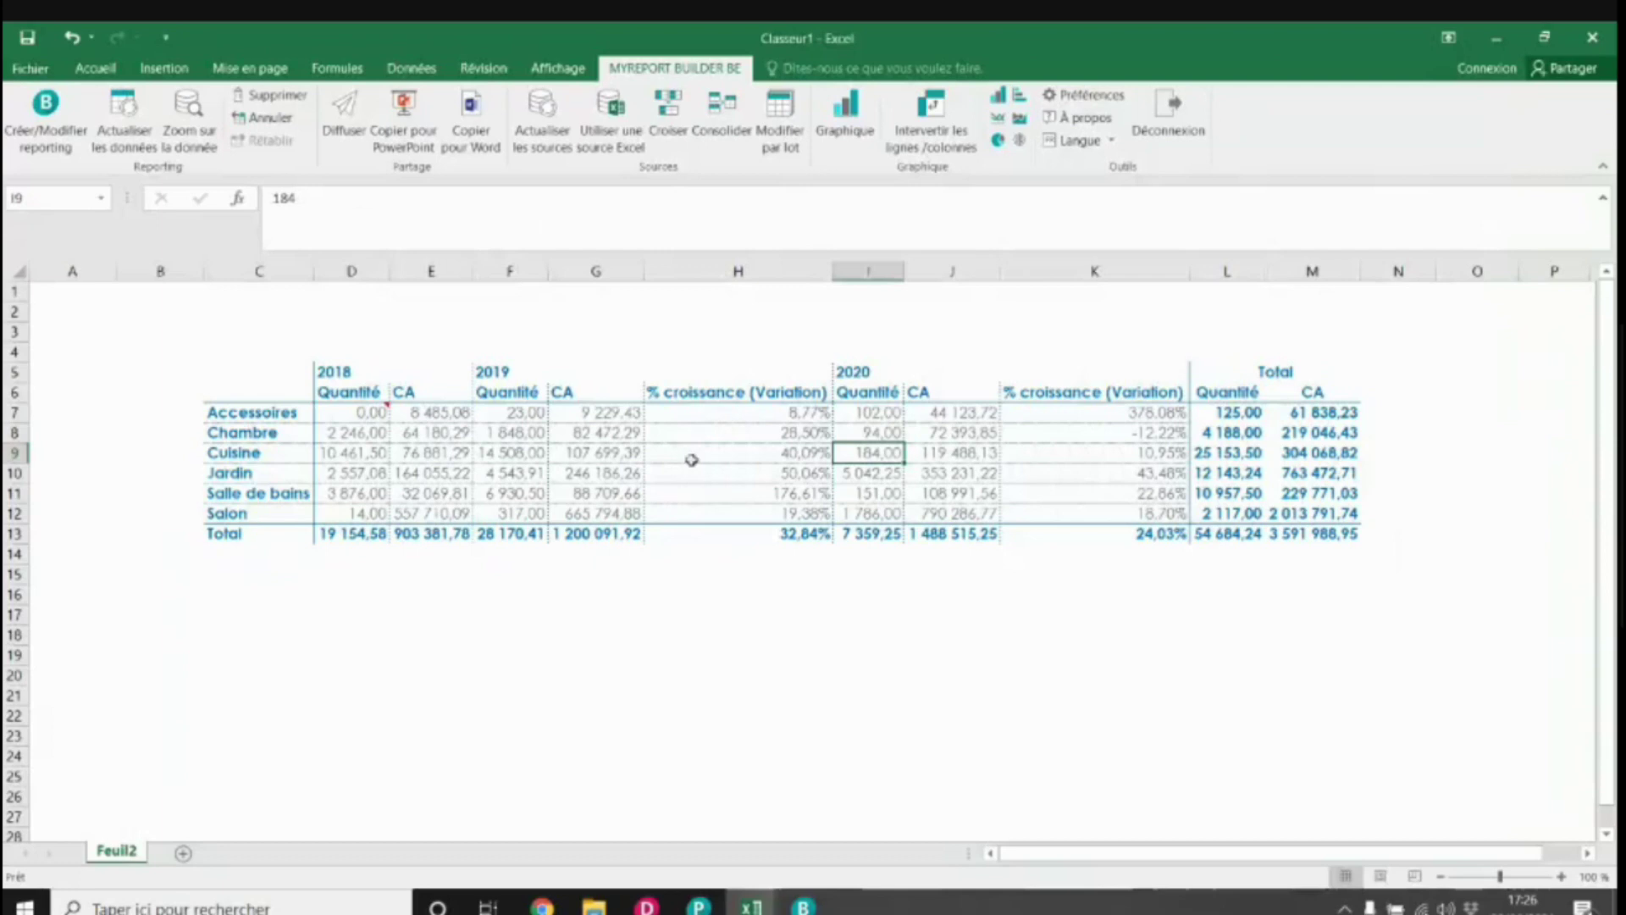
Step: Return to MyReport Builder and shorten the growth indicator's label to % (Variation) in its properties
left_click(692, 460)
left_click(802, 905)
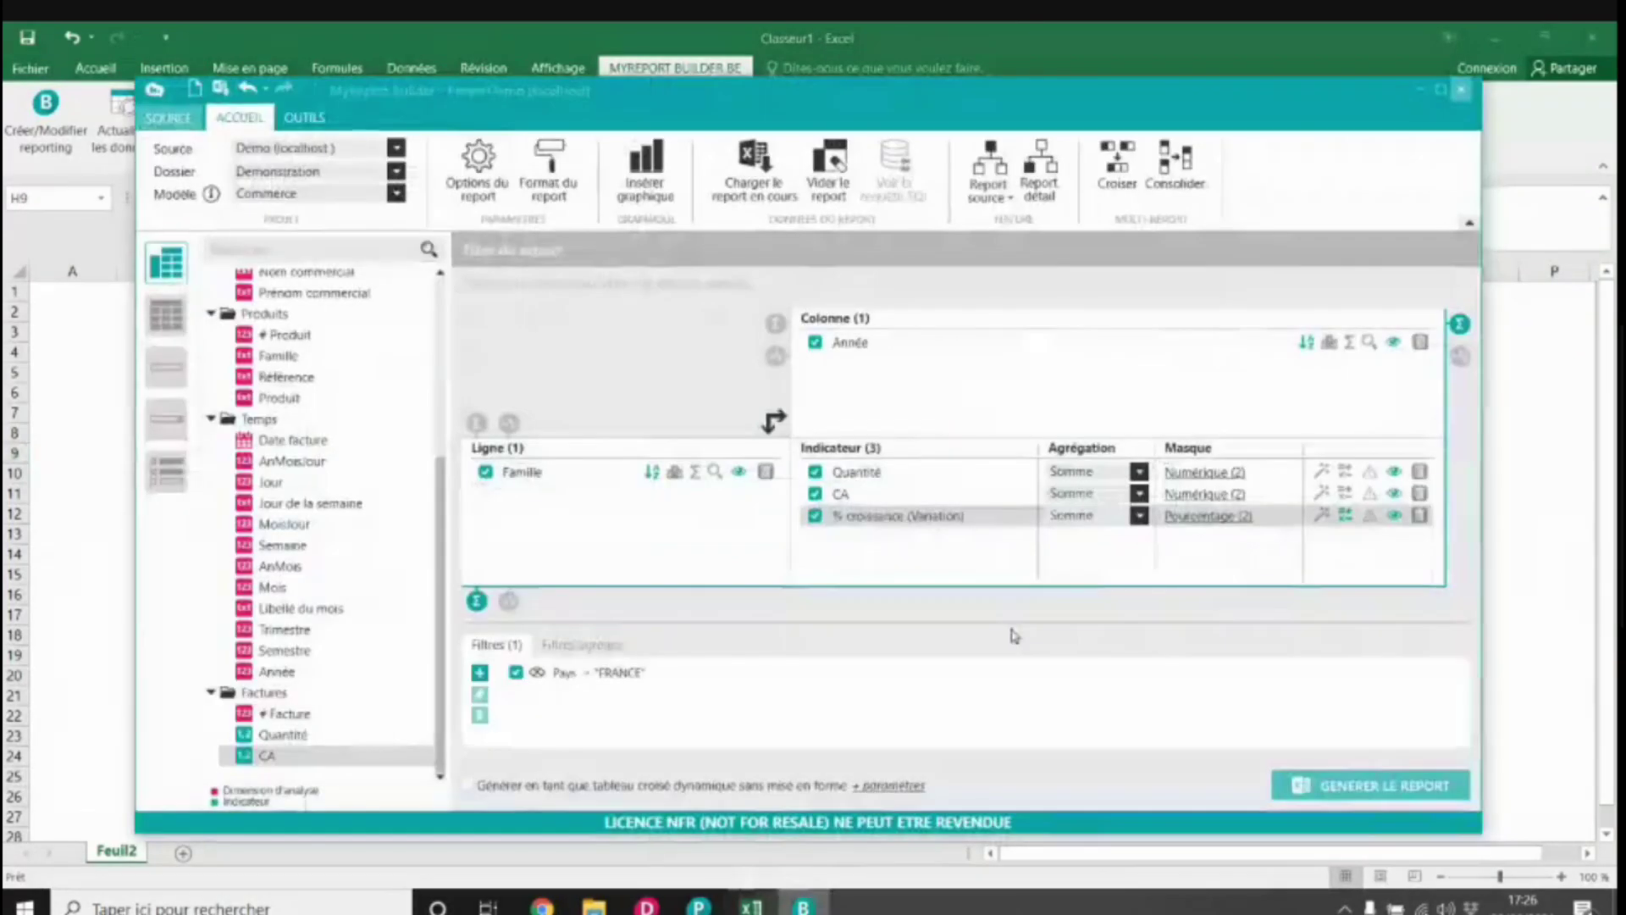
right_click(891, 520)
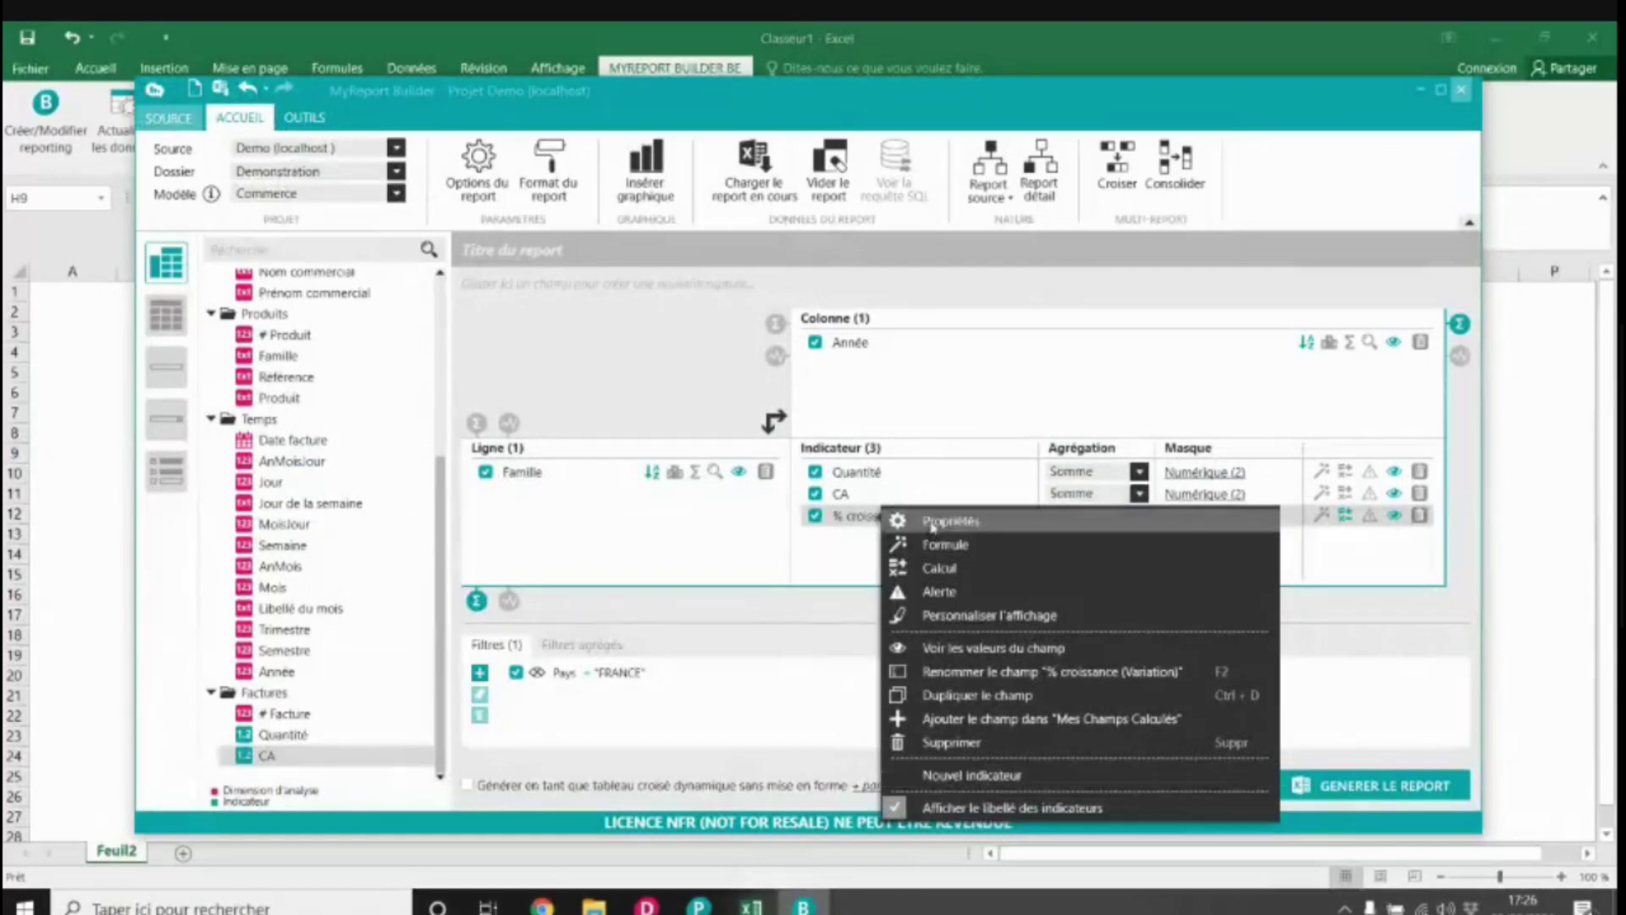
left_click(914, 522)
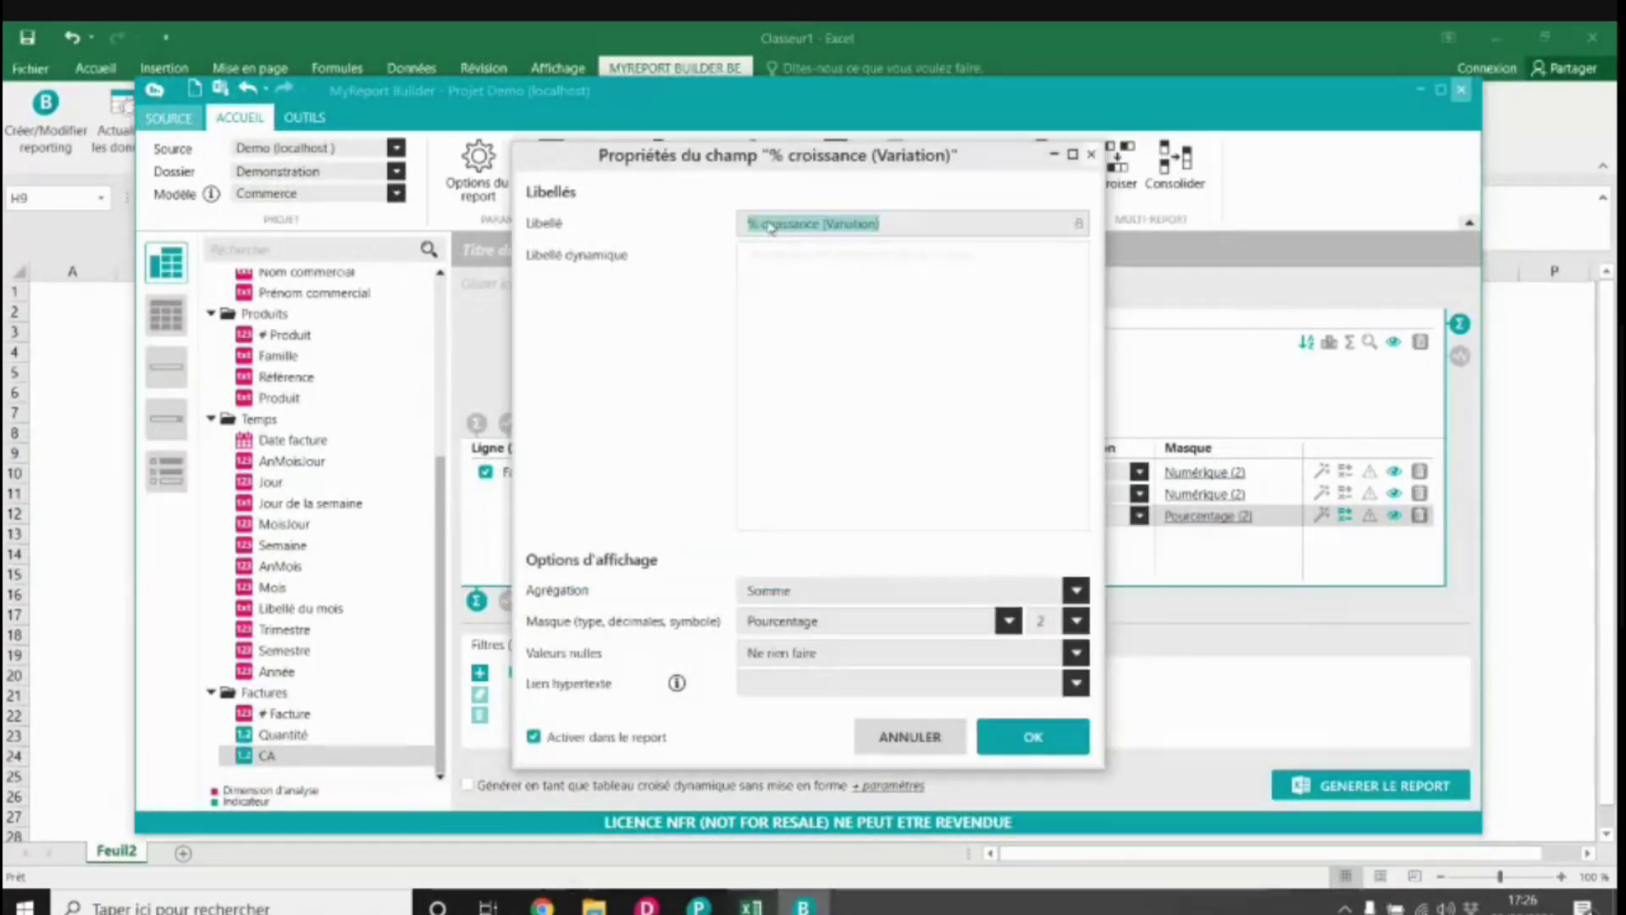
left_click_drag(822, 225, 763, 227)
key("BackSpace")
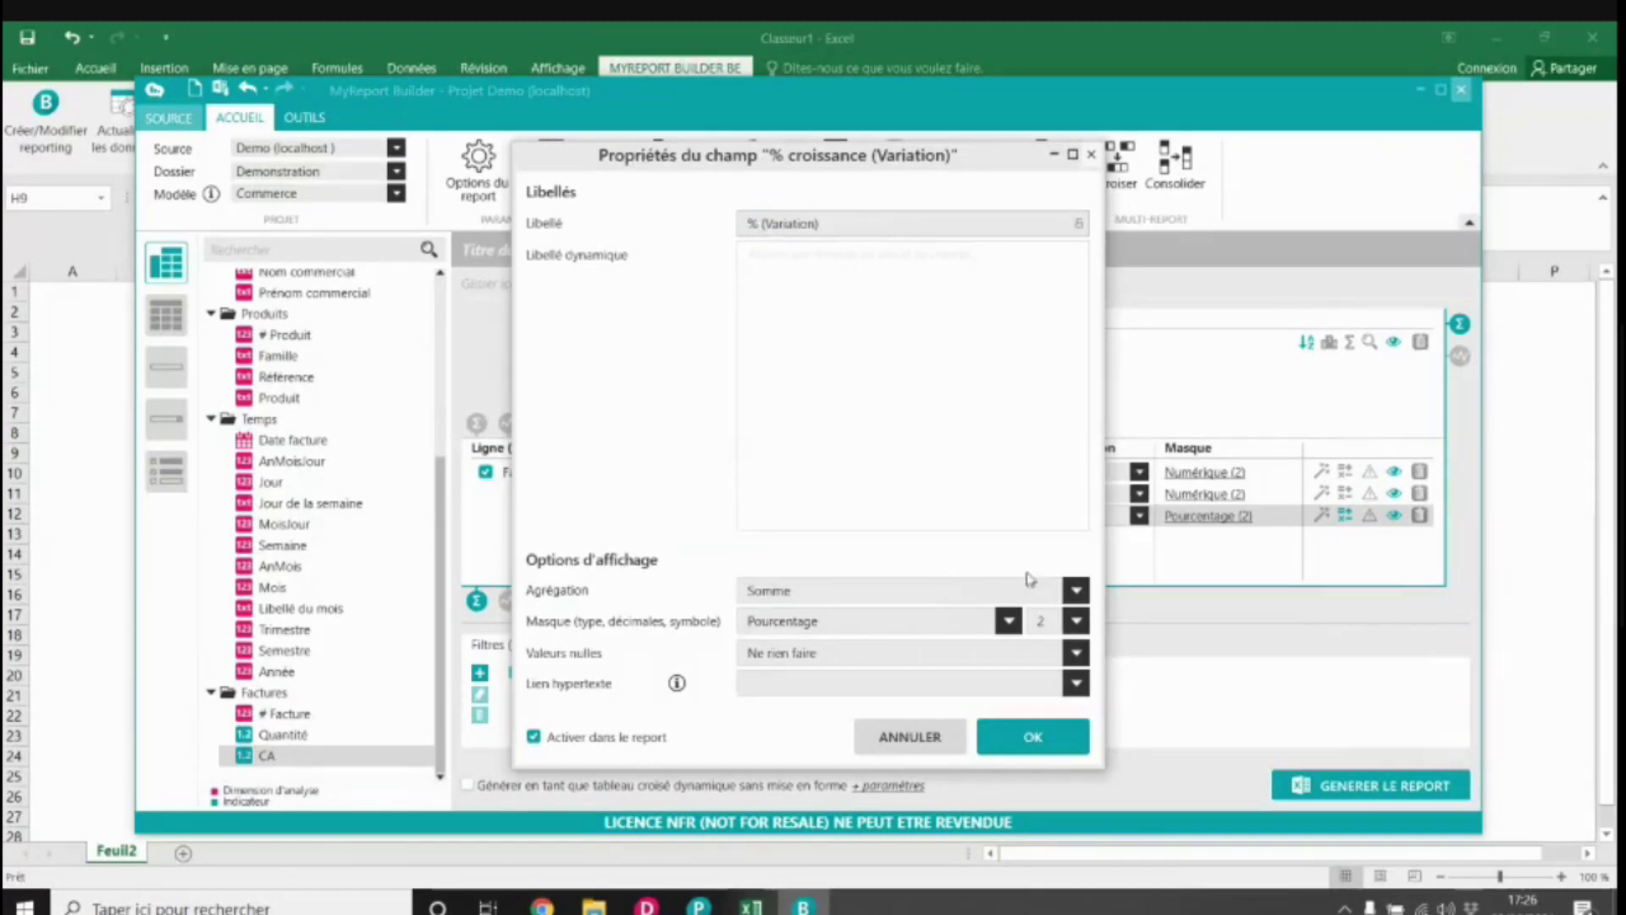
left_click(1033, 736)
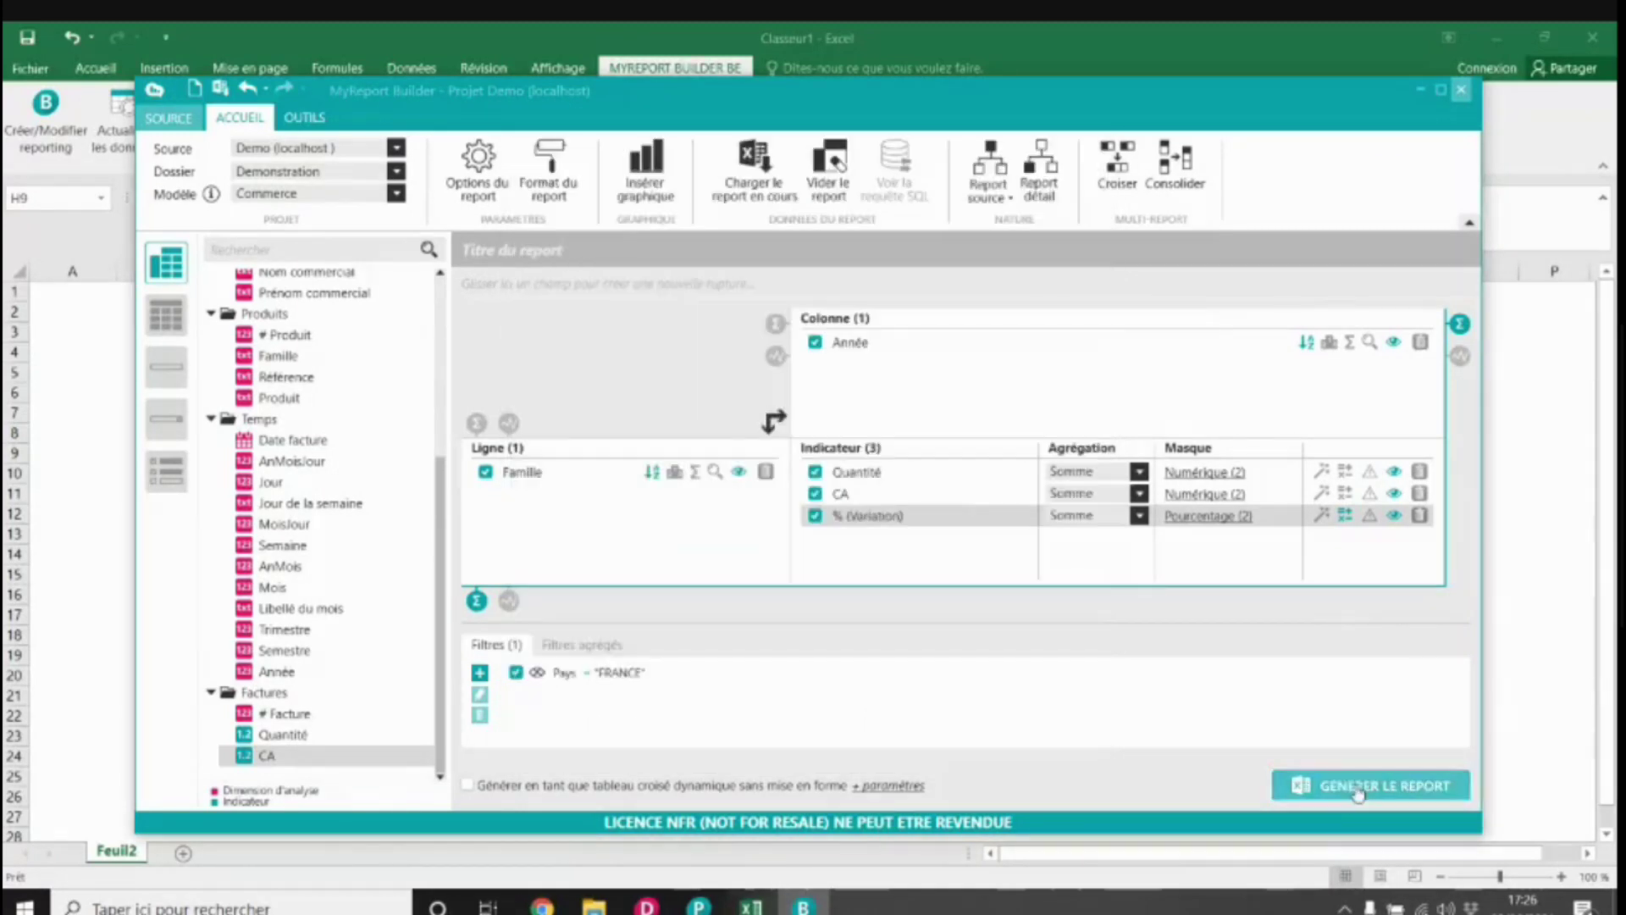
right_click(870, 519)
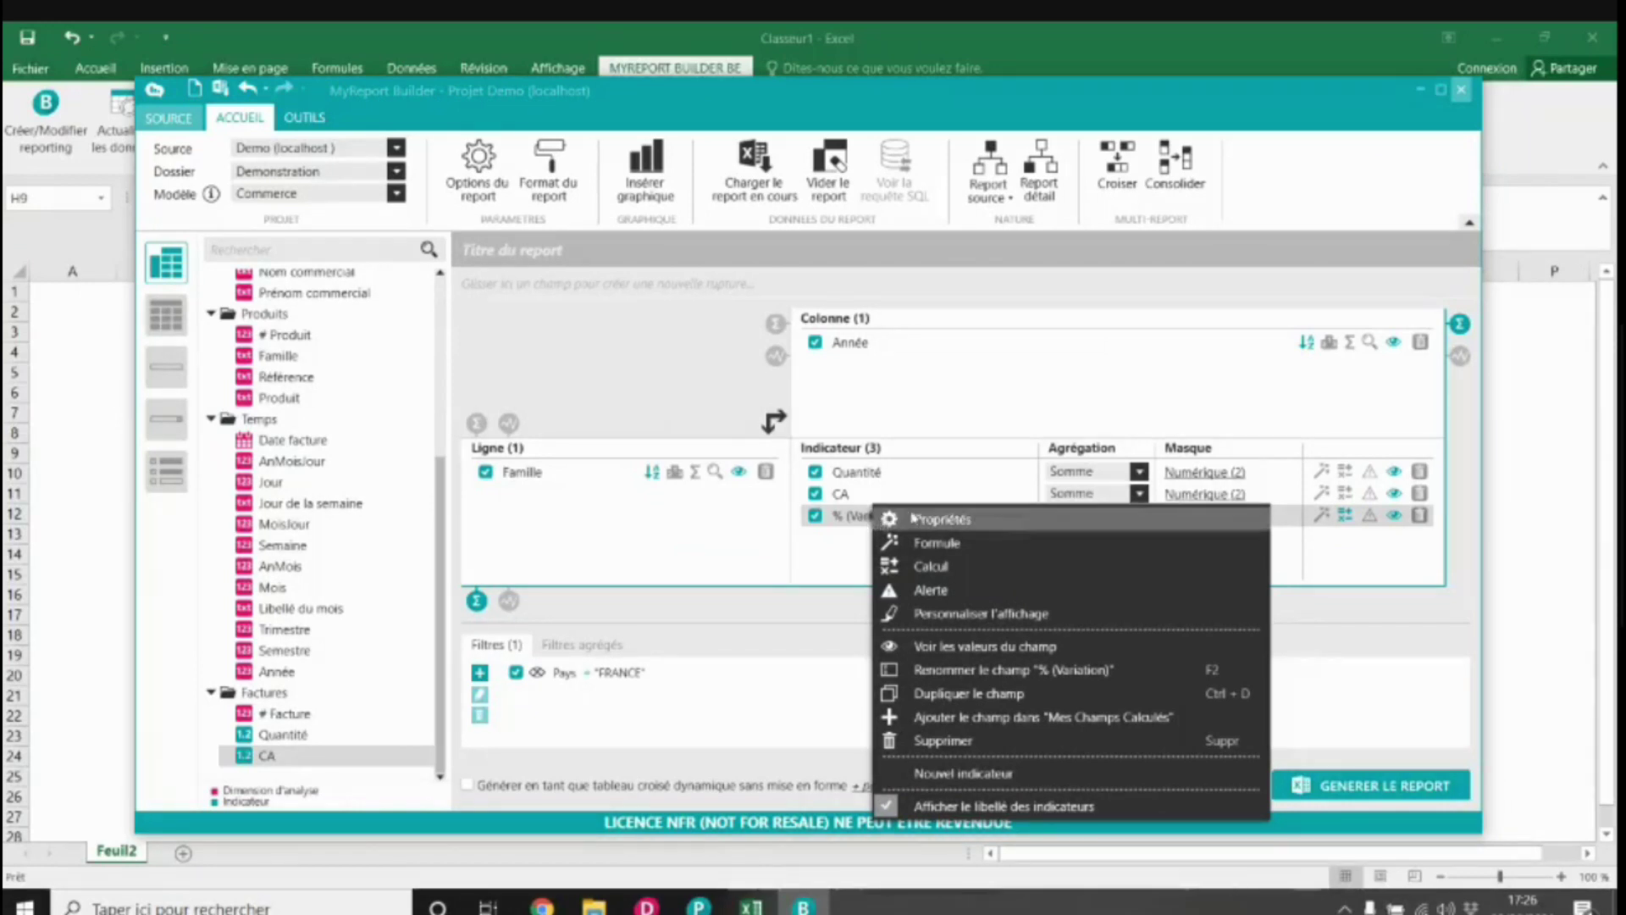
left_click(928, 590)
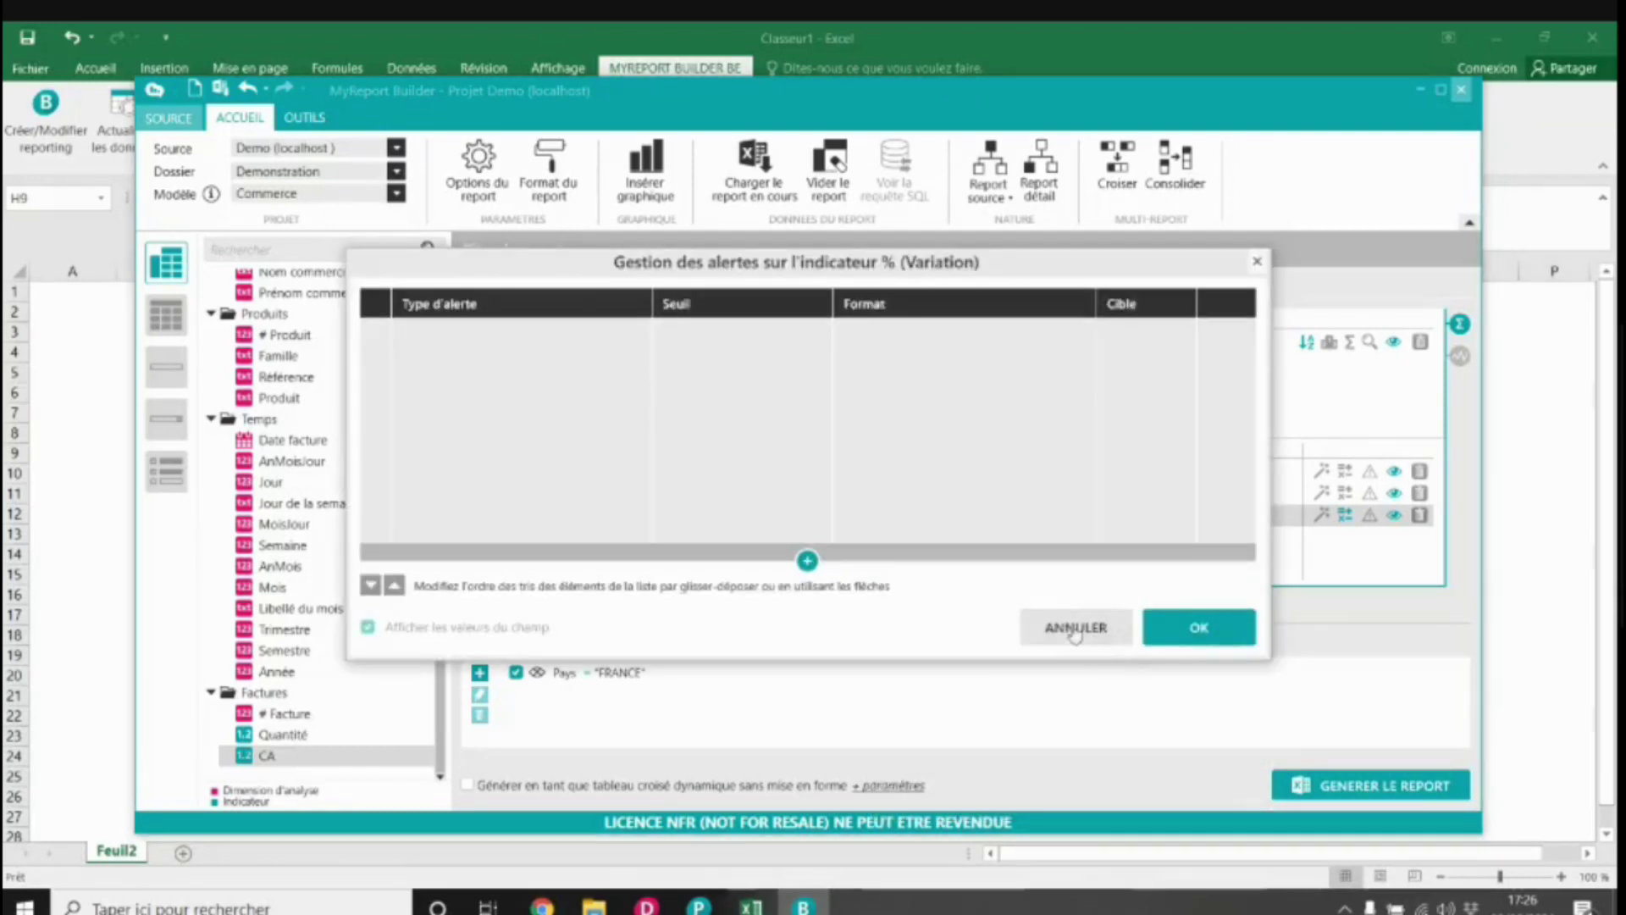
left_click(809, 562)
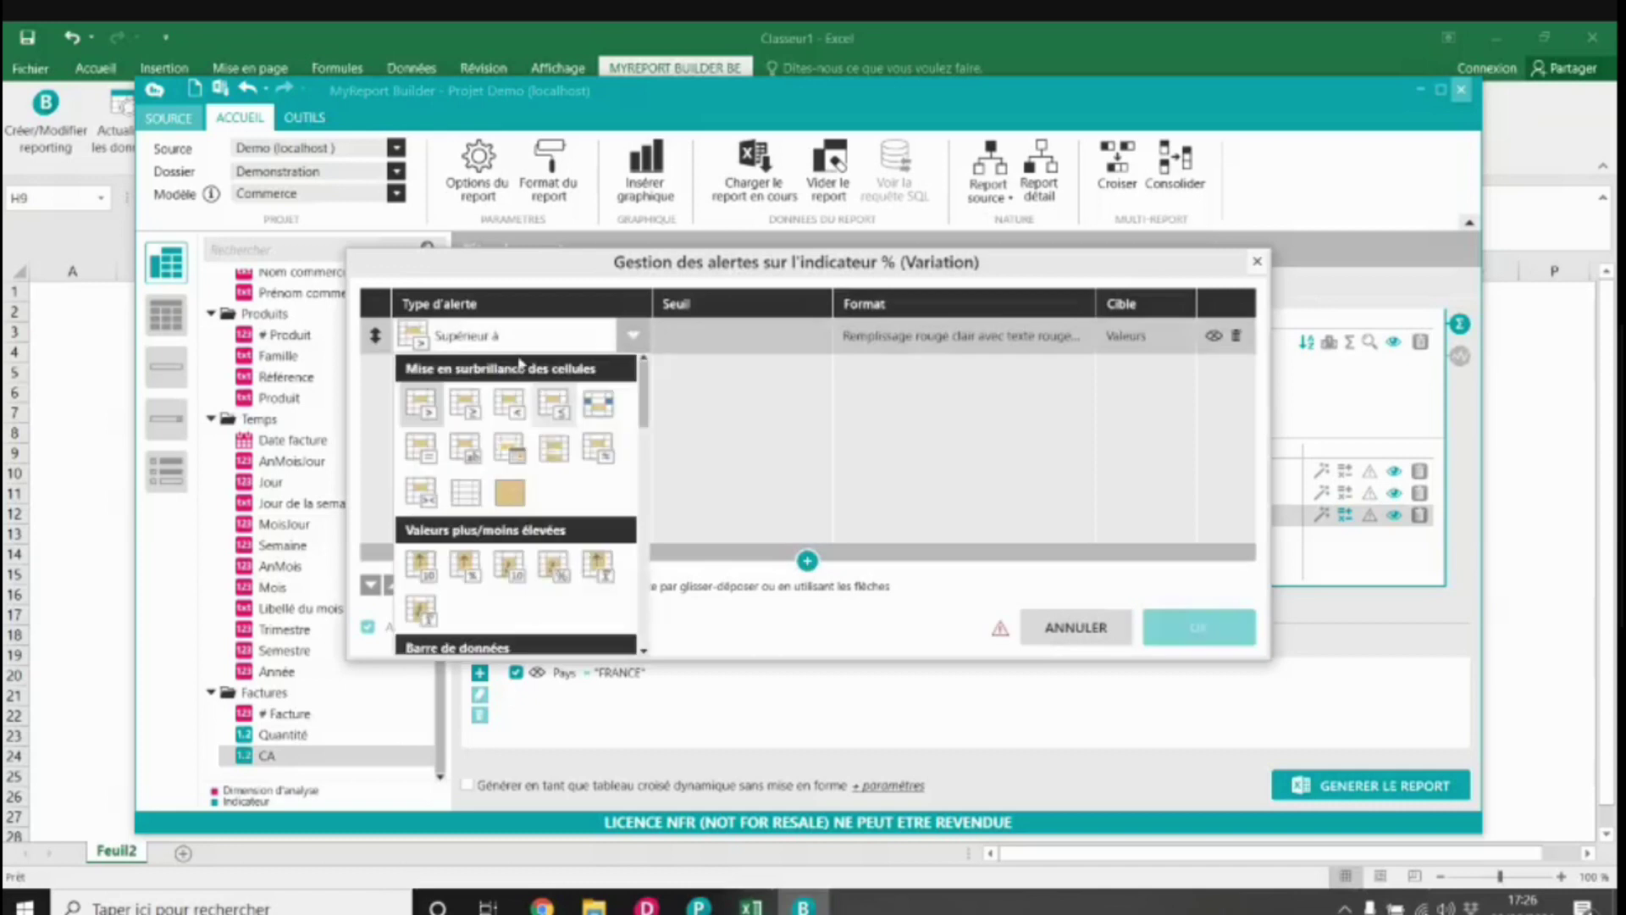
left_click(1098, 633)
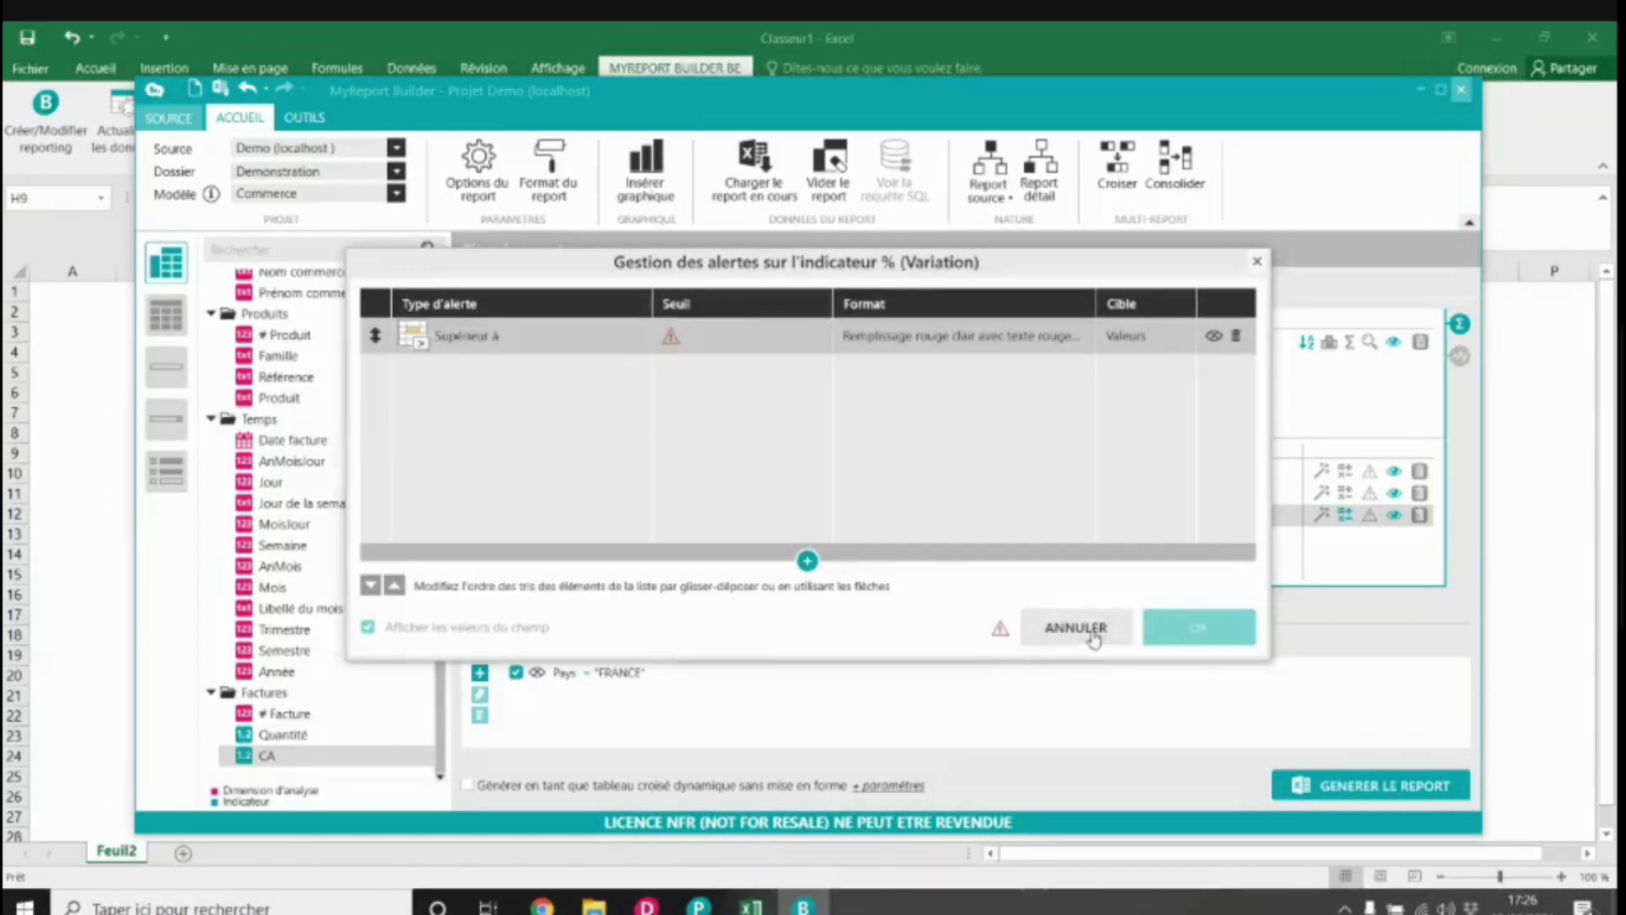
left_click(1097, 633)
Step: Add an alert to the CA indicator of type Inférieur ou égal à with a threshold of 10000
right_click(874, 496)
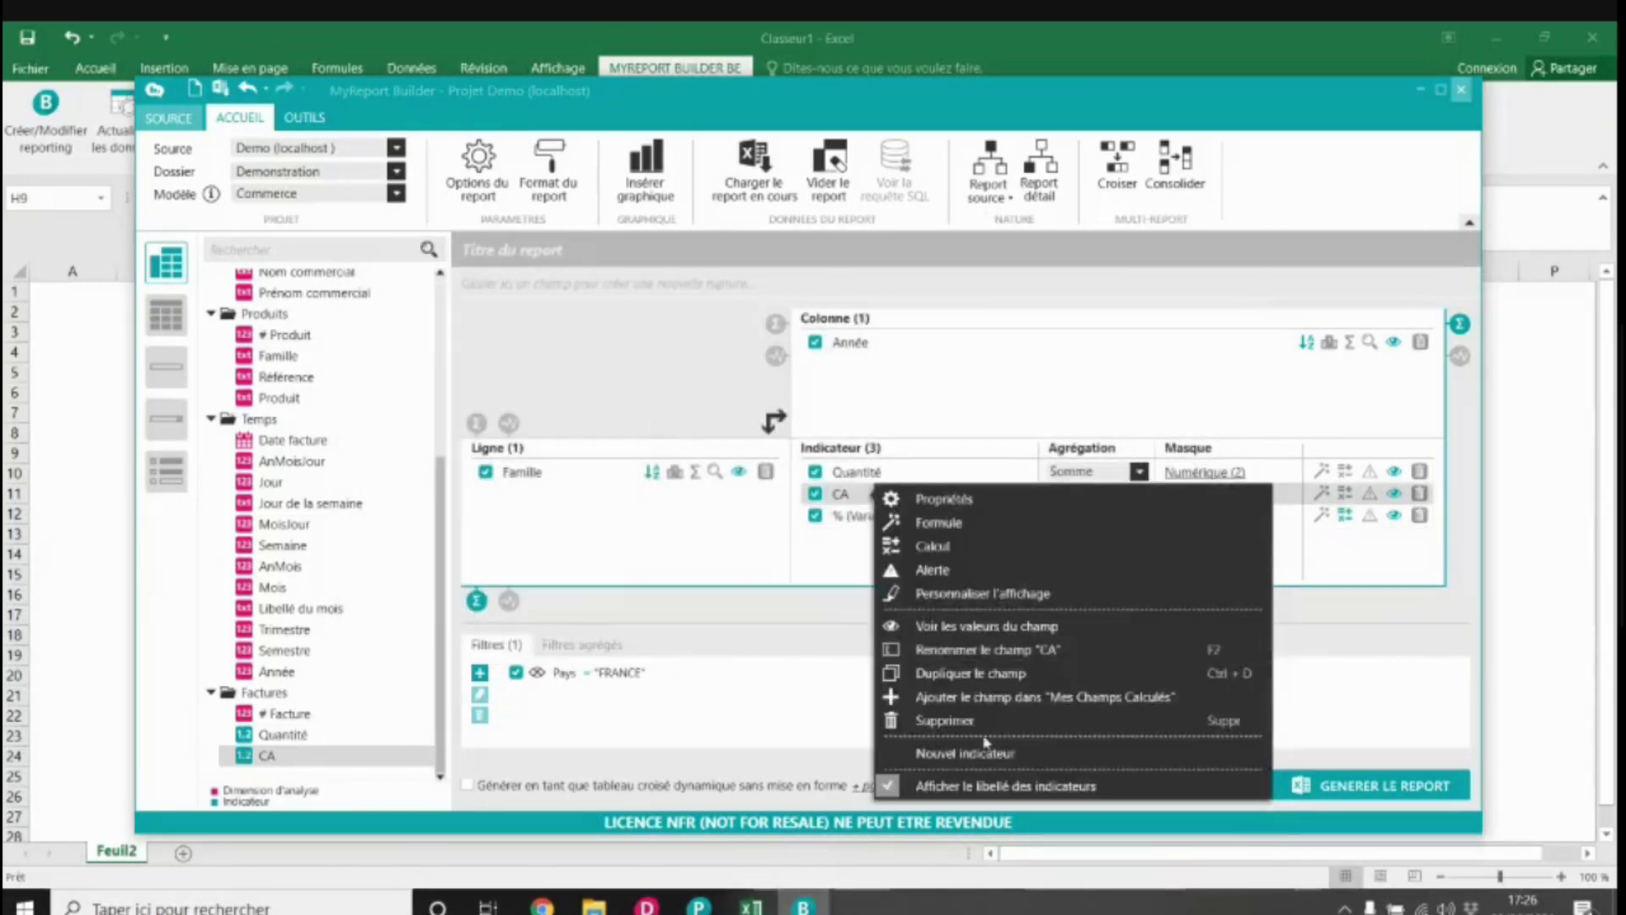
left_click(974, 570)
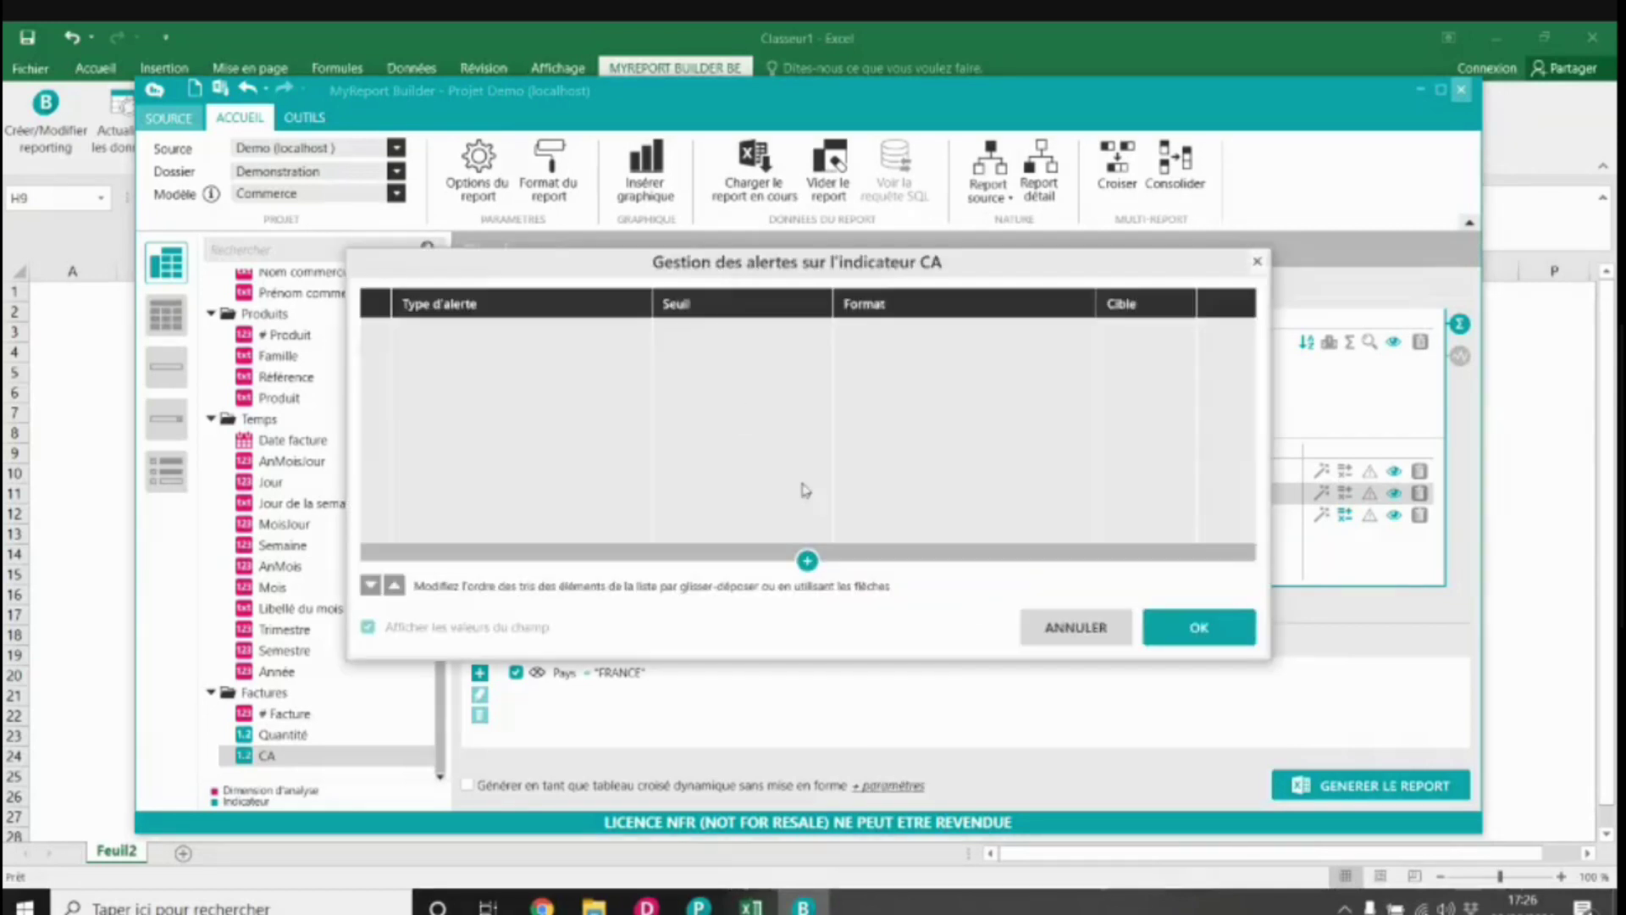
left_click(807, 562)
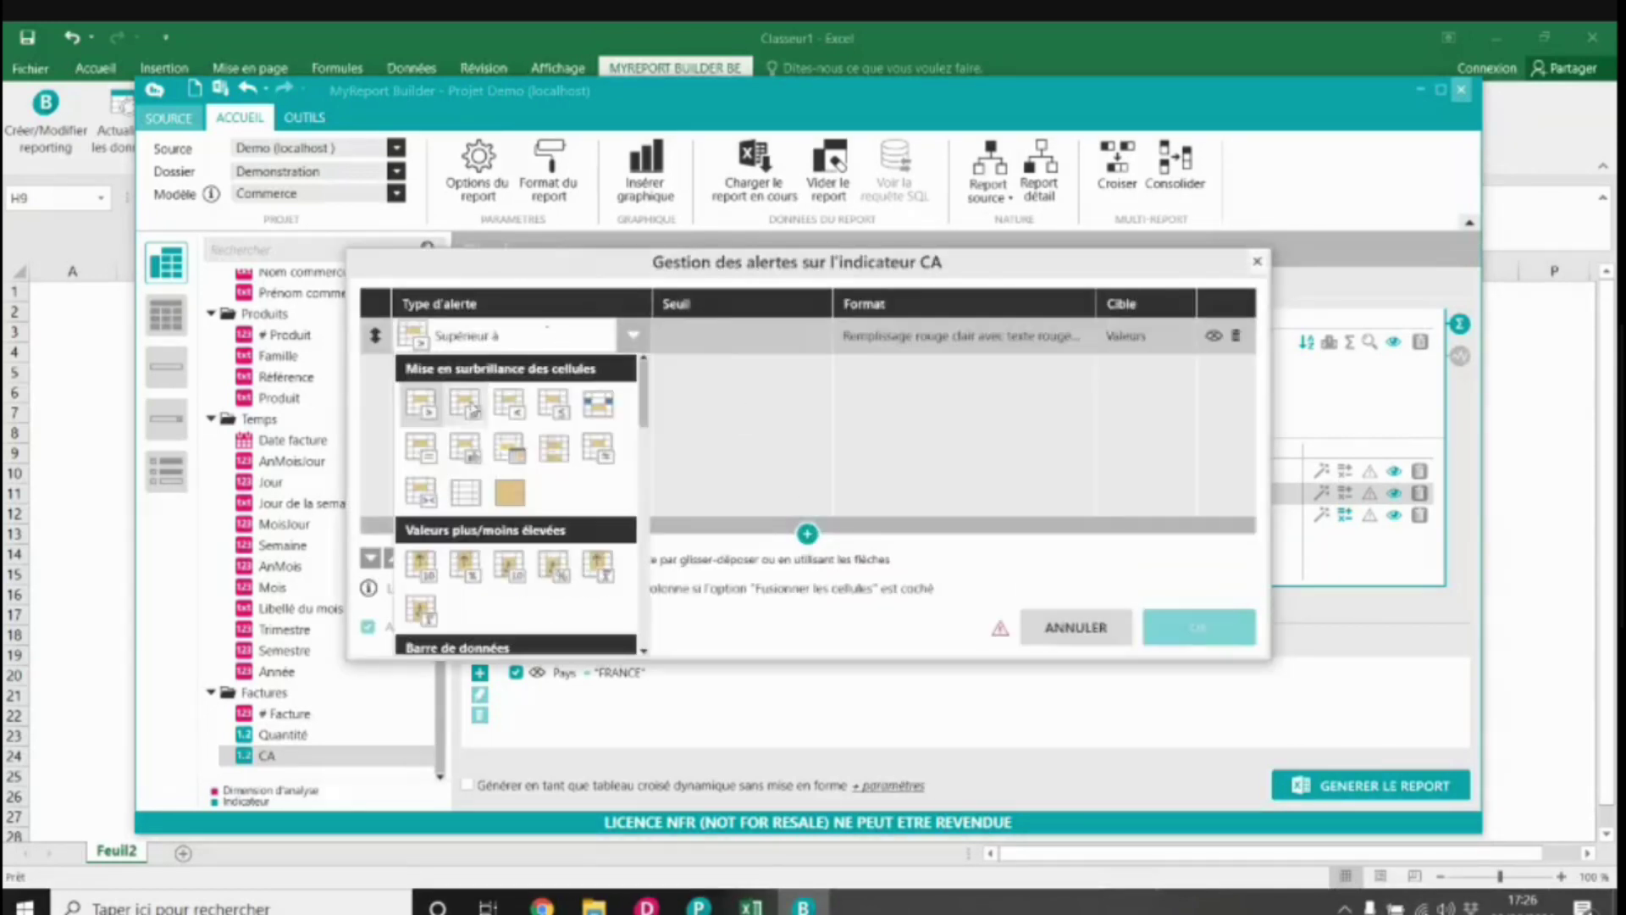
left_click(553, 404)
left_click(682, 332)
type("10")
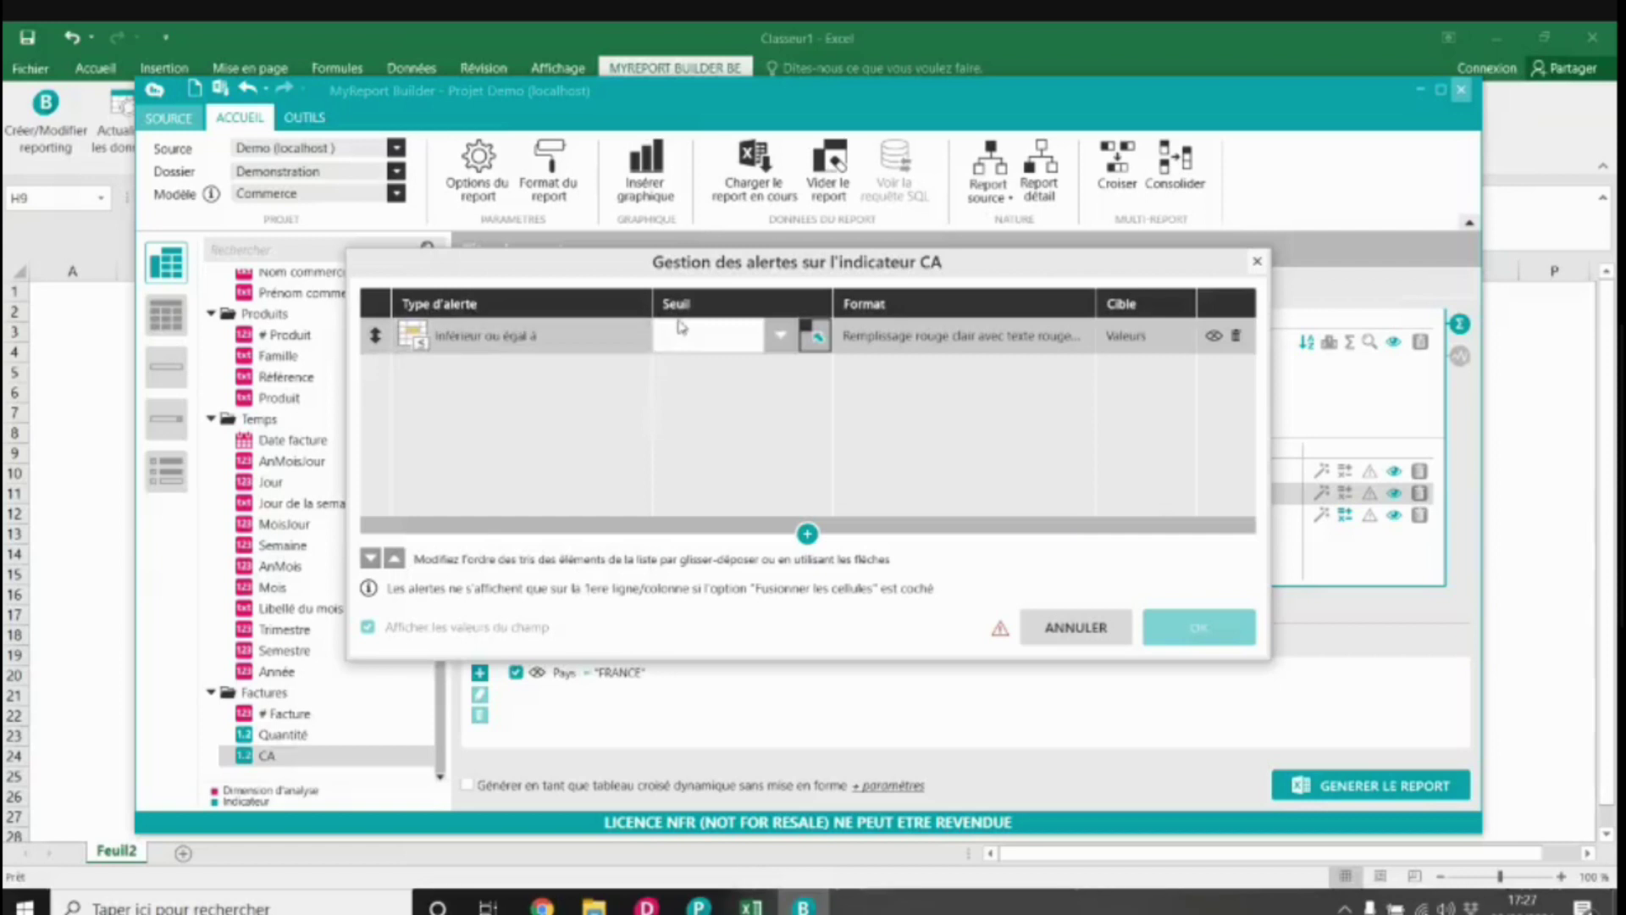
Step: Give the CA alert the format Remplissage rouge clair avec texte rouge foncé, validate it and generate the report
left_click(951, 343)
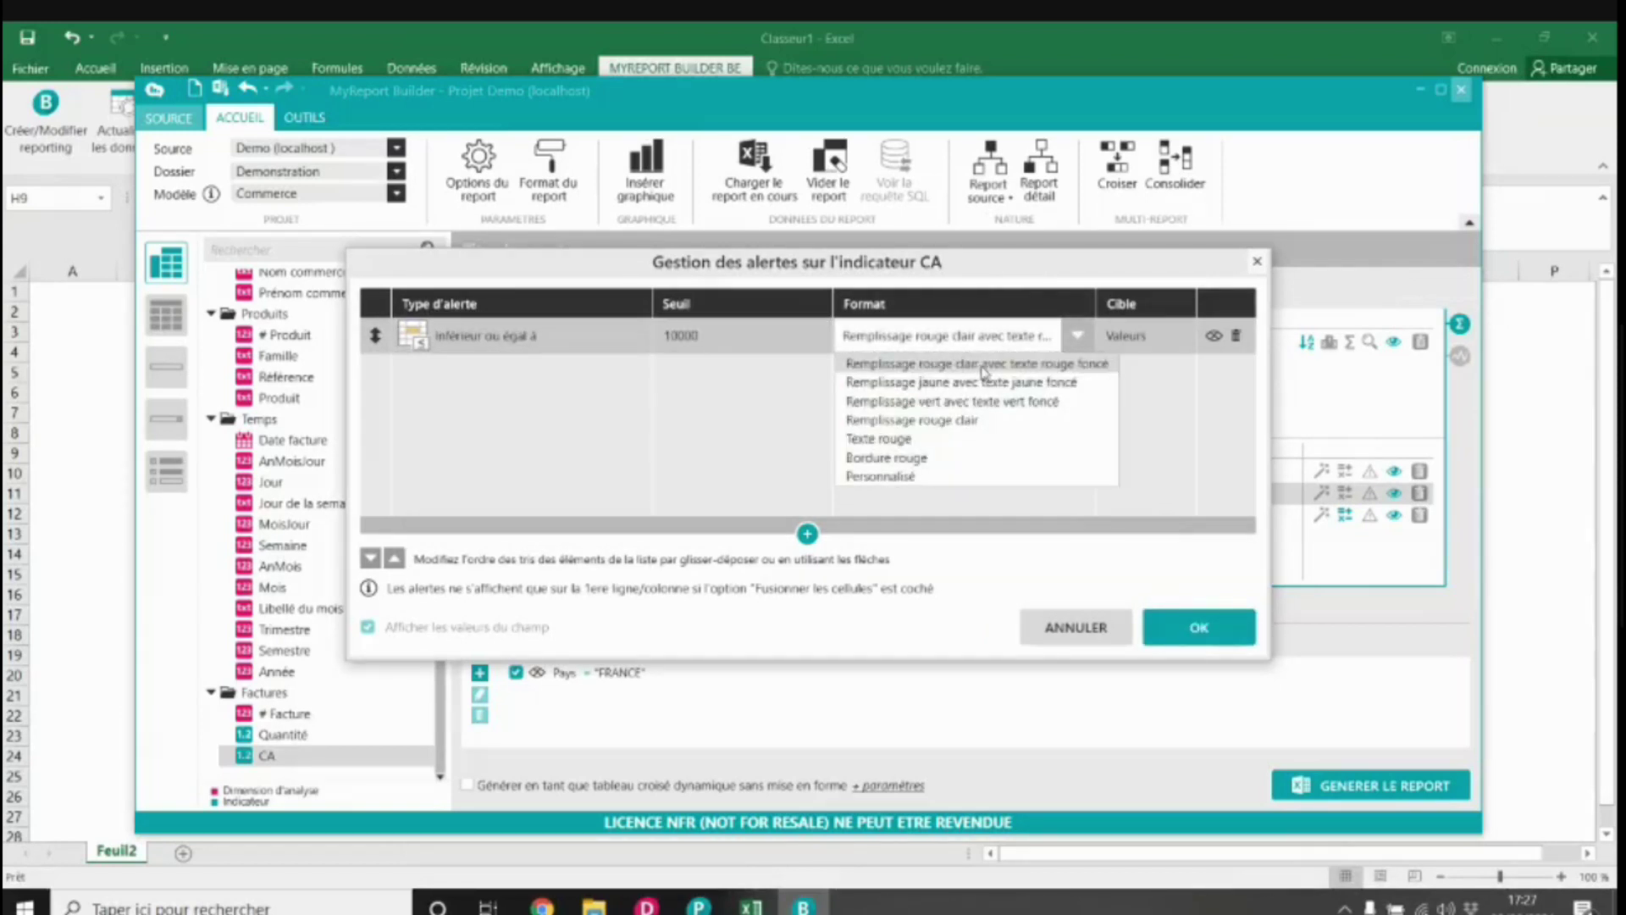
left_click(984, 365)
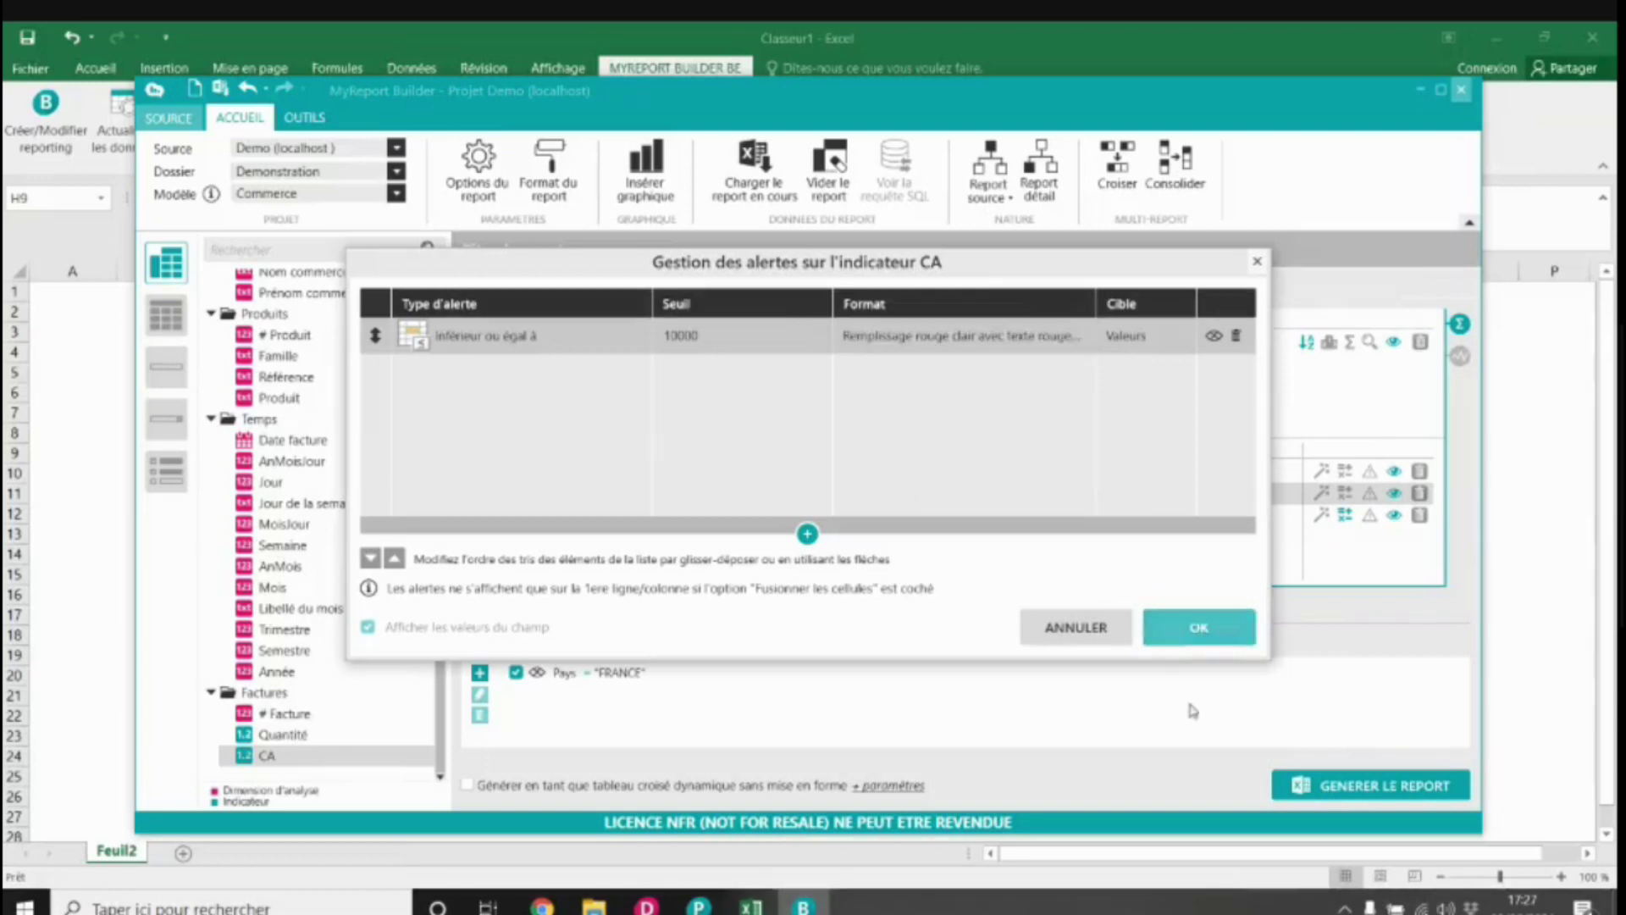
left_click(1198, 631)
left_click(1335, 796)
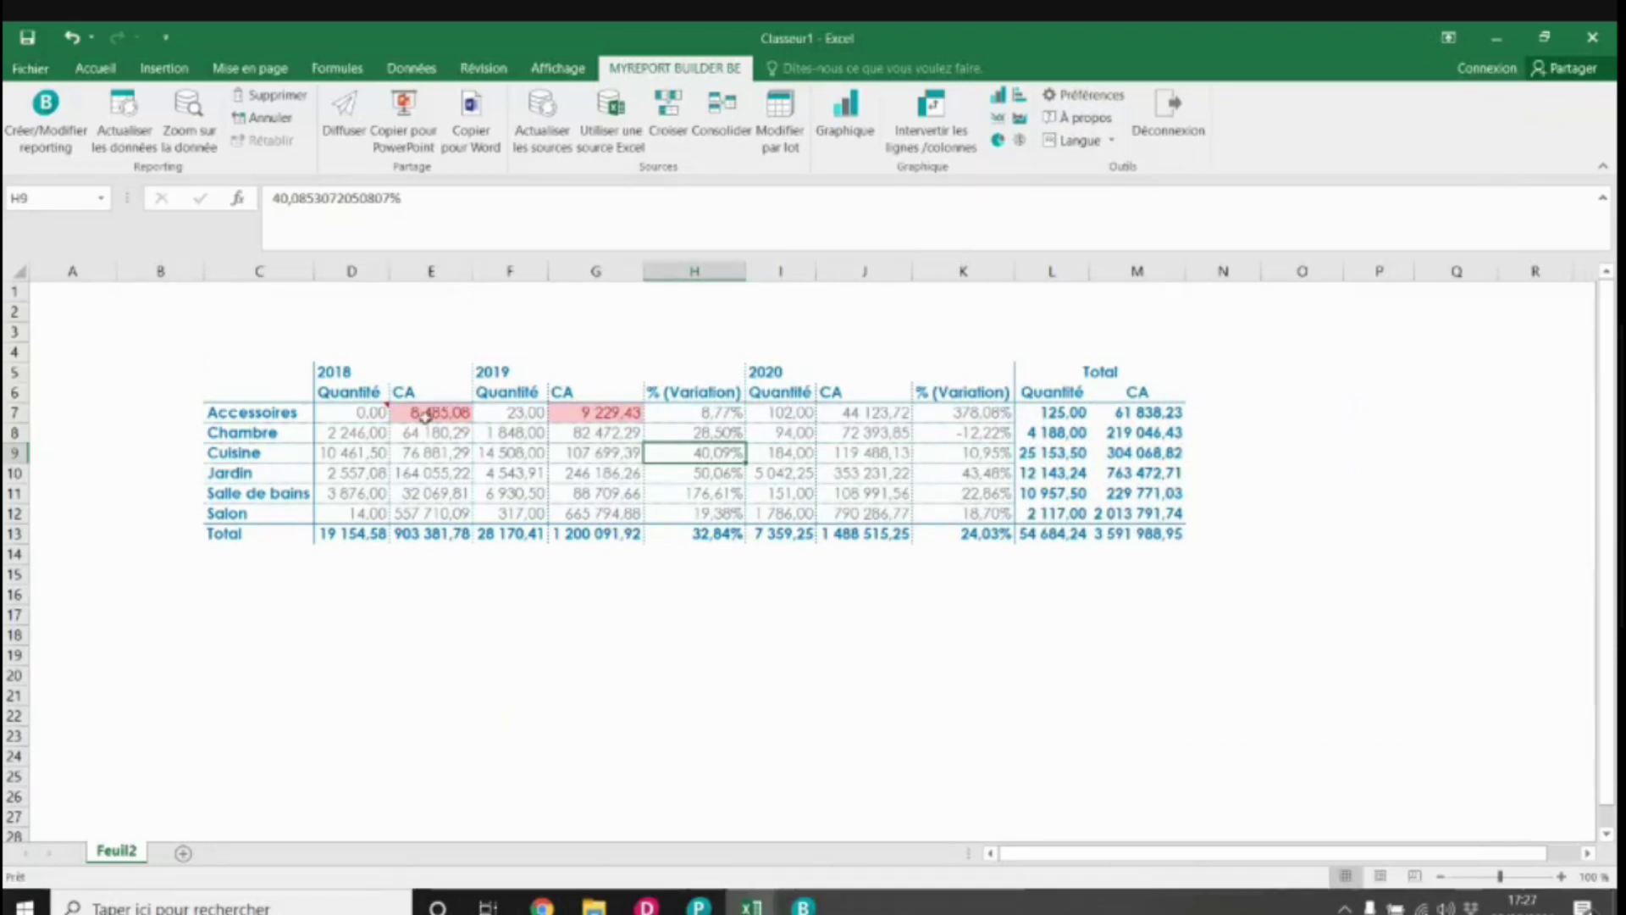
Step: Examine the highlighted 2018 and 2019 CA cells of the Accessoires family in the generated table
left_click(444, 407)
left_click(600, 412)
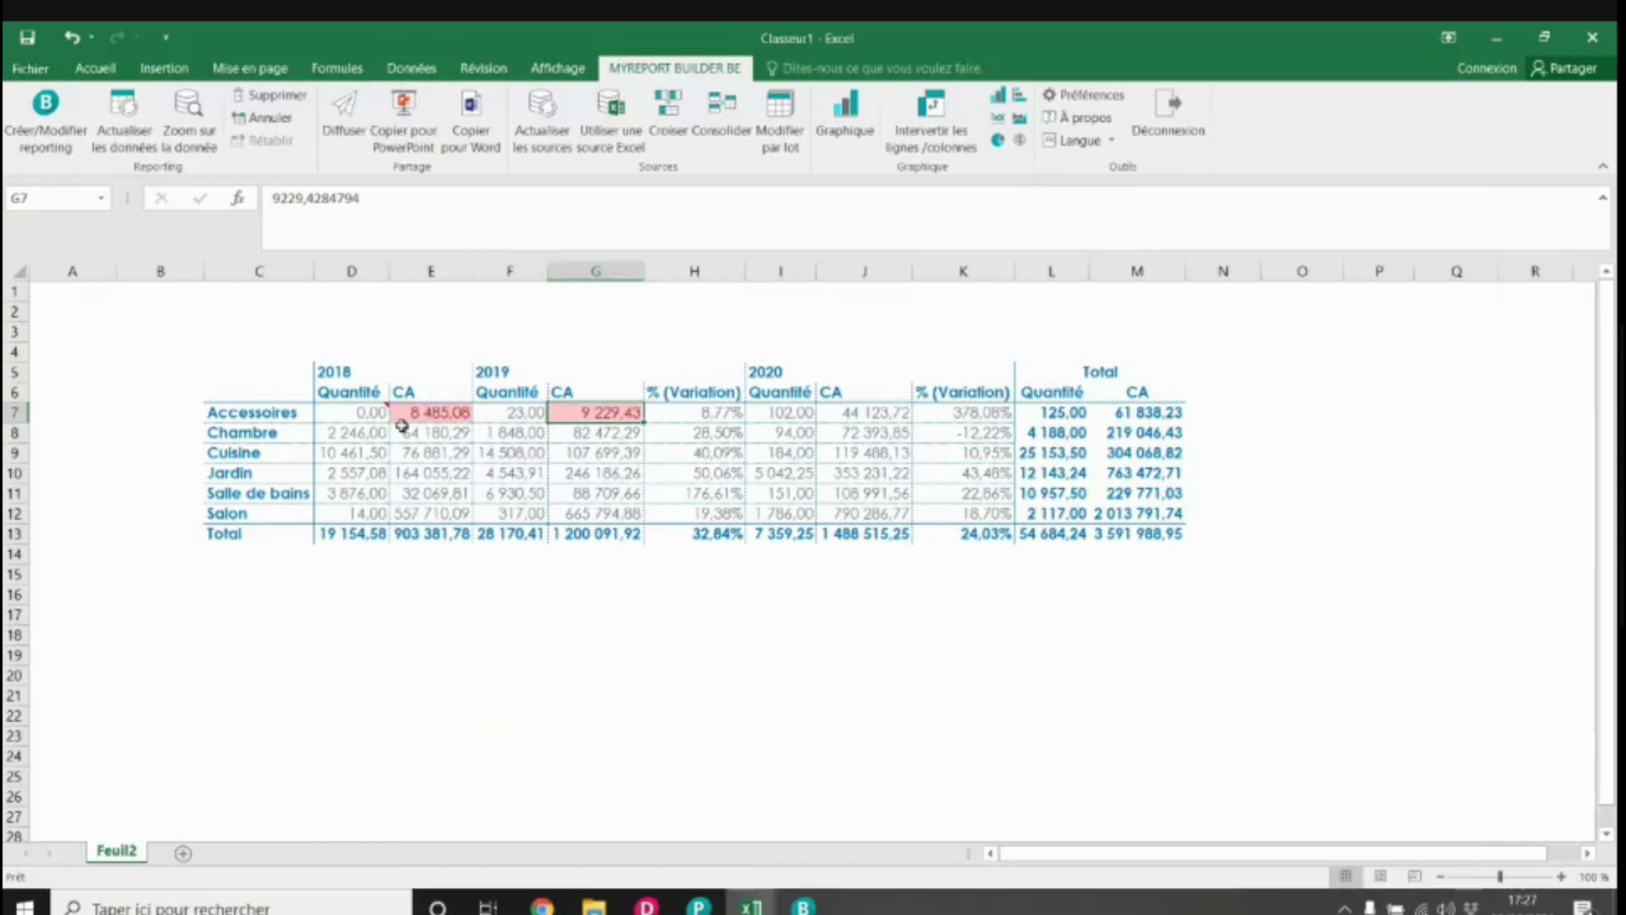
left_click(433, 413)
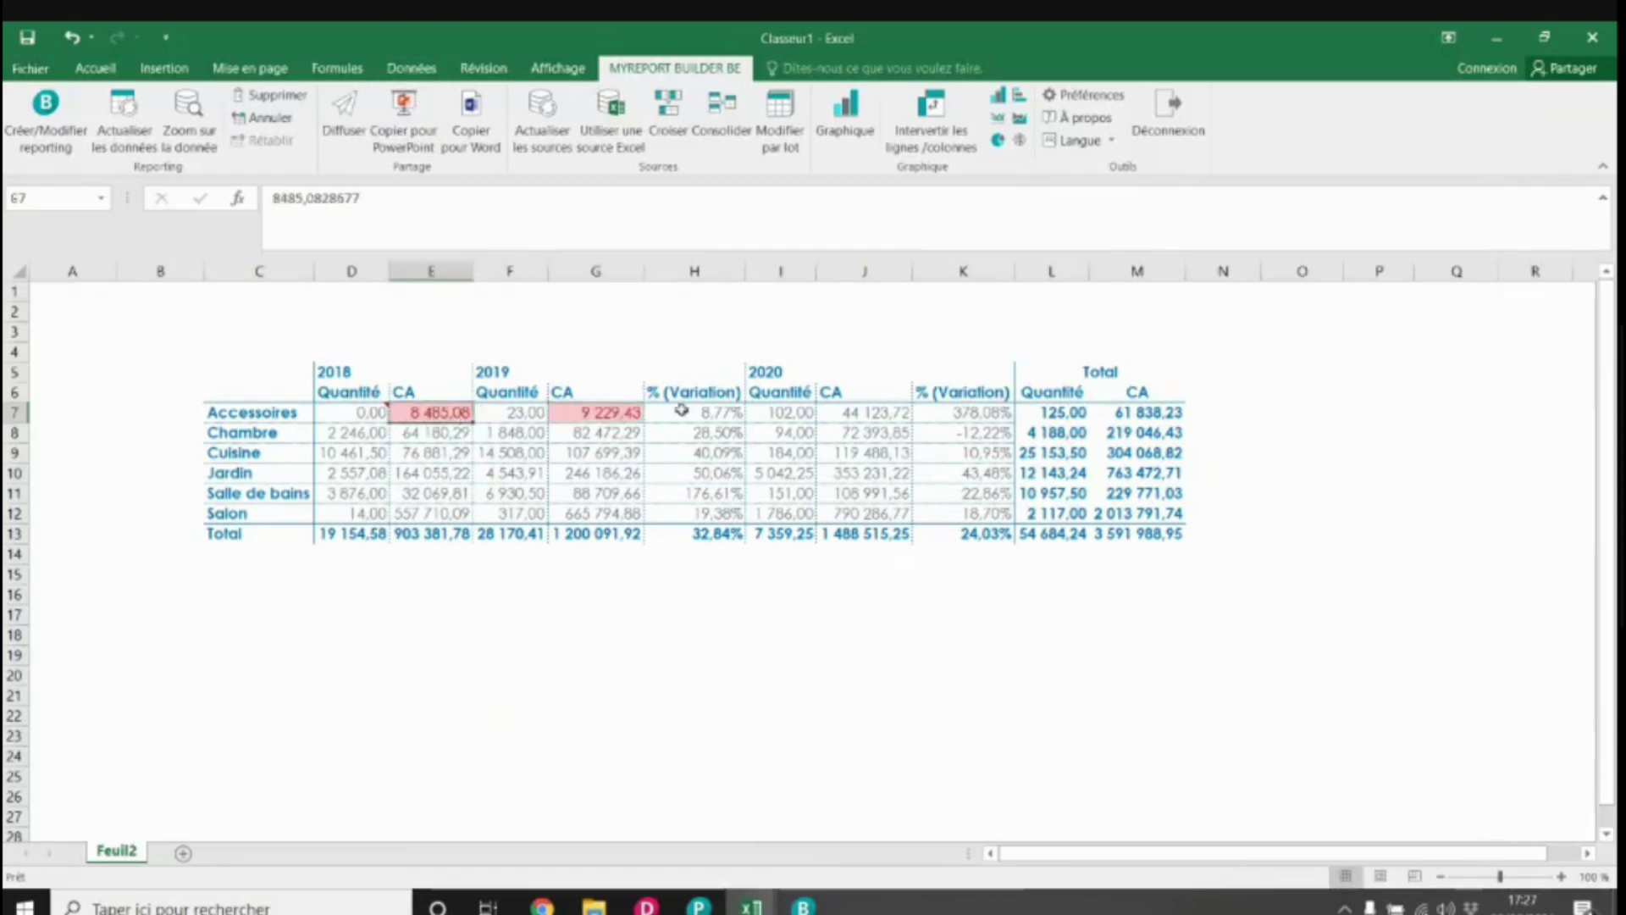
left_click(618, 417)
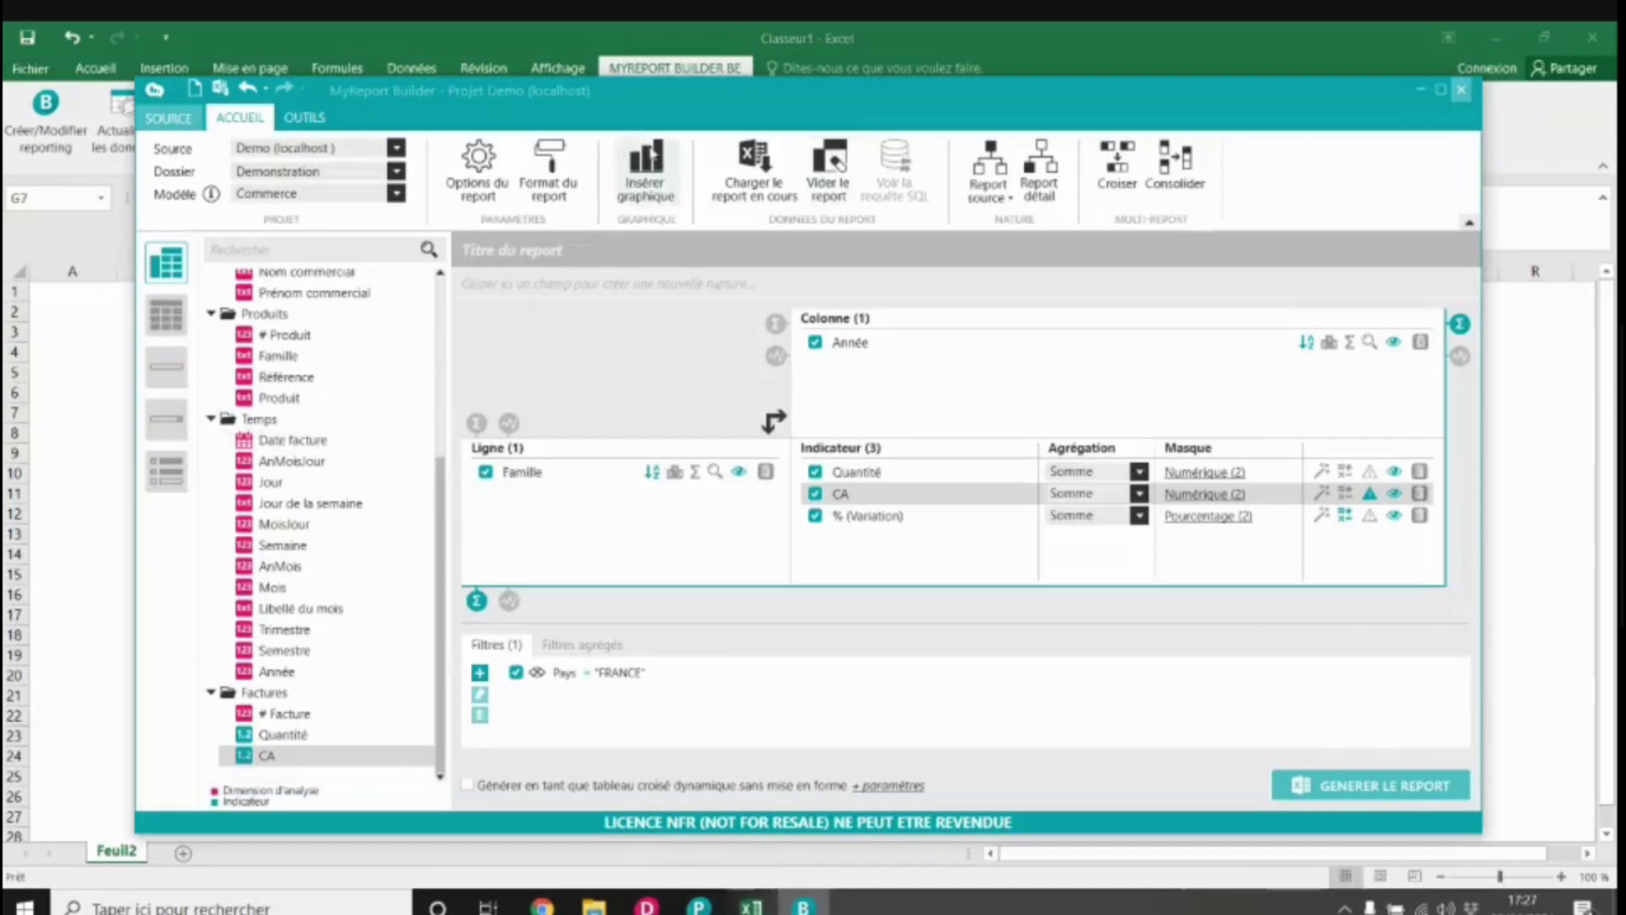
Step: In MyReport Builder, insert a chart into the report and add the Commercial field as a report break
left_click(651, 193)
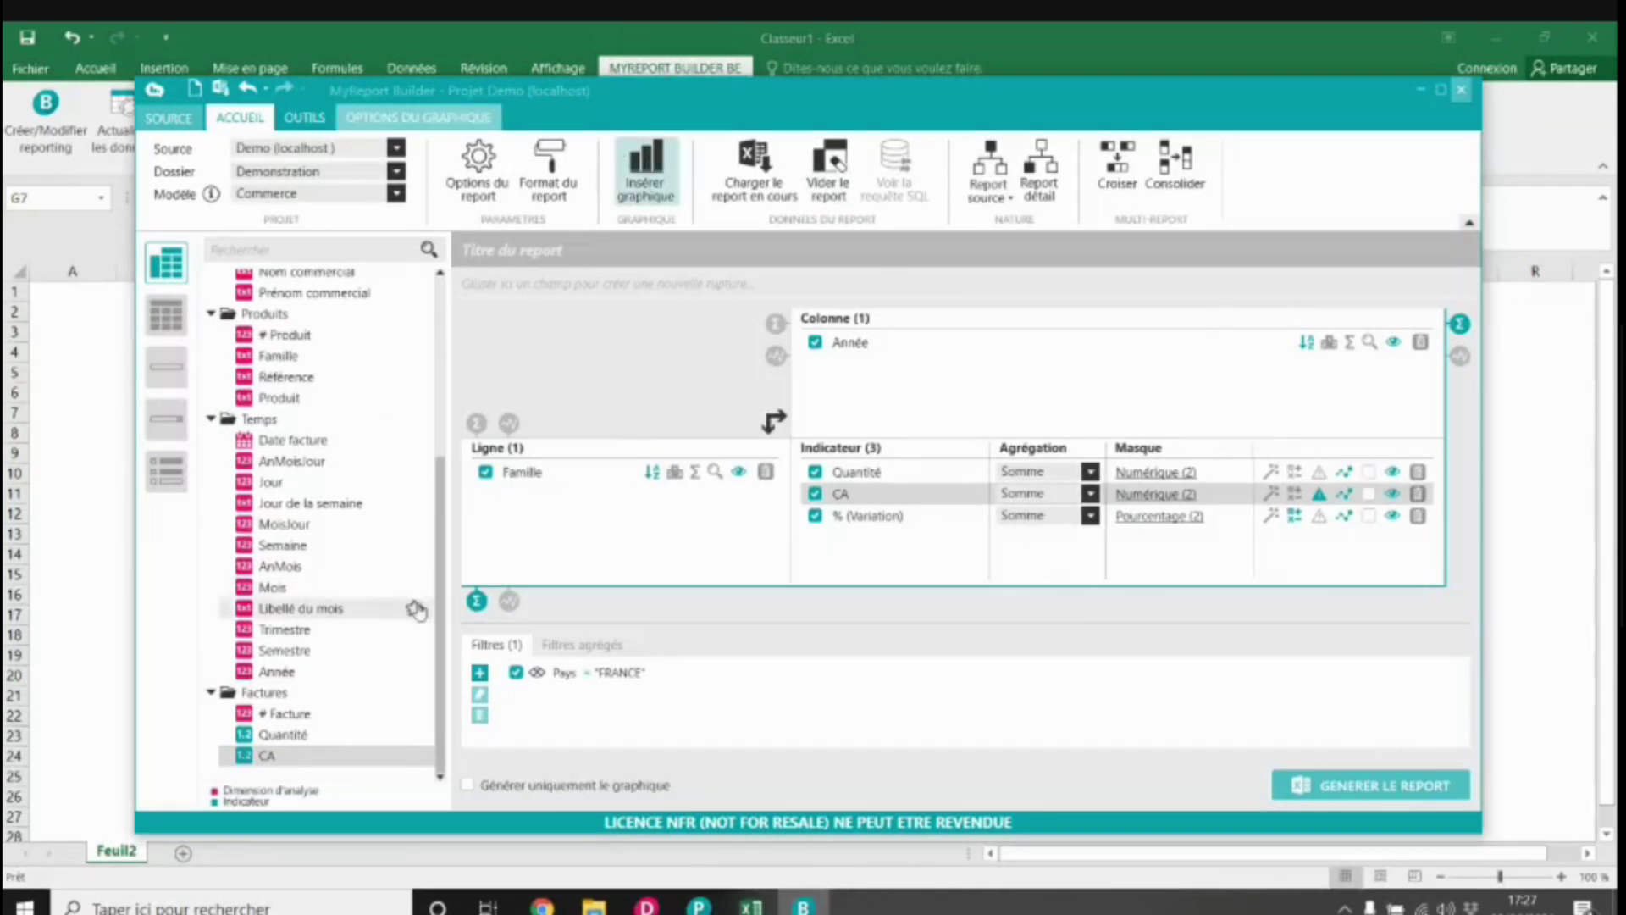
left_click_drag(440, 581, 446, 367)
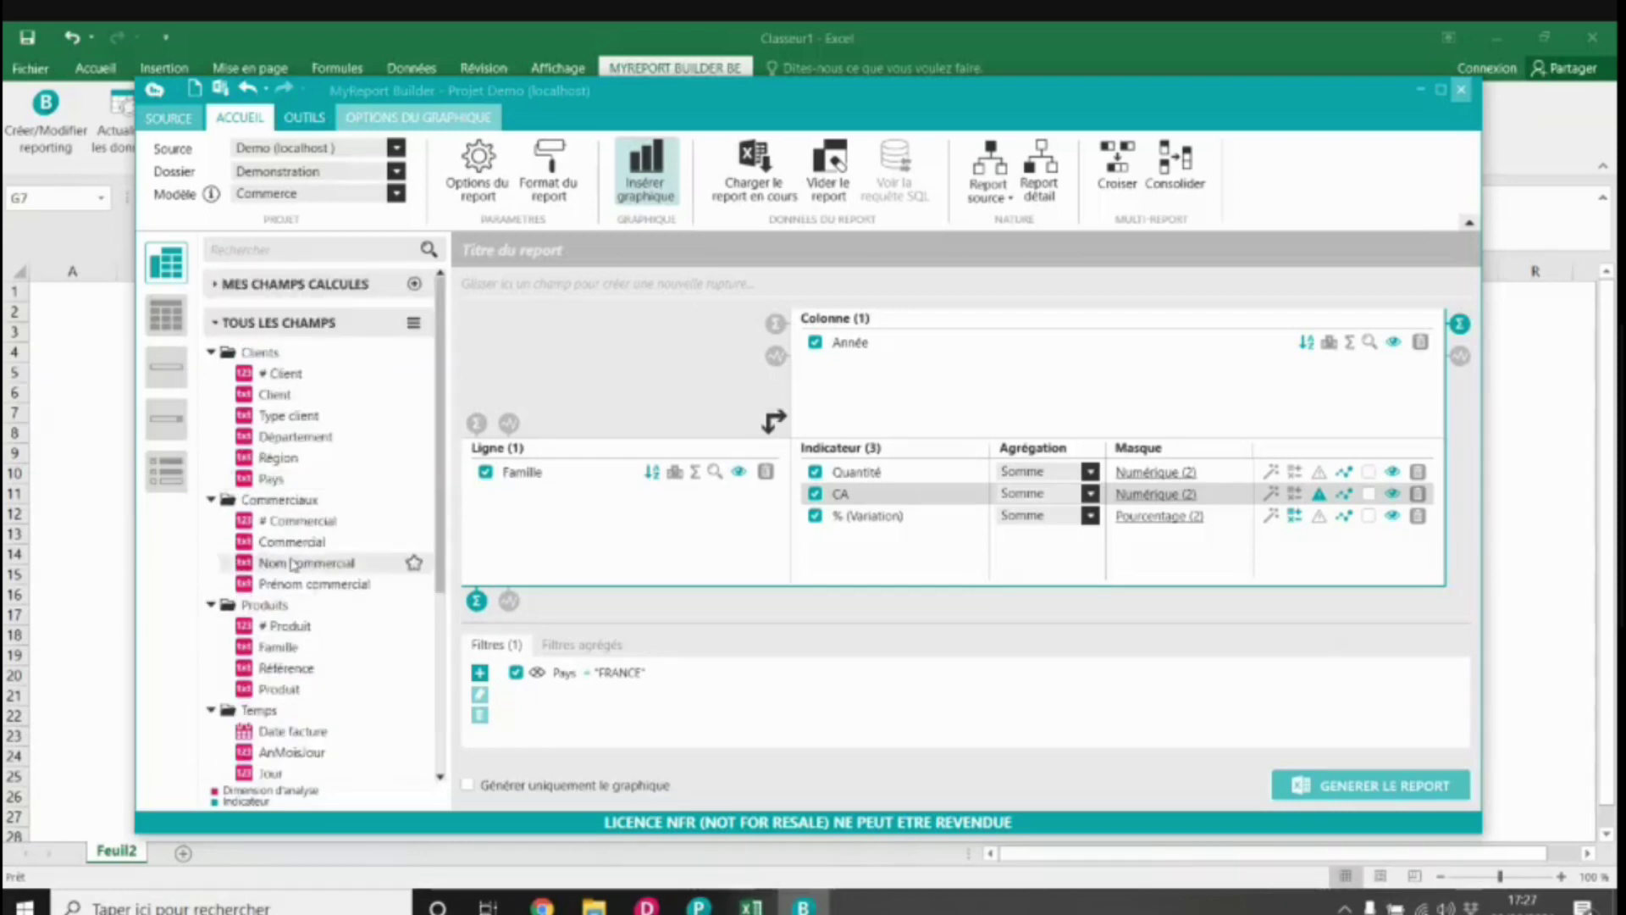
left_click_drag(339, 543, 687, 295)
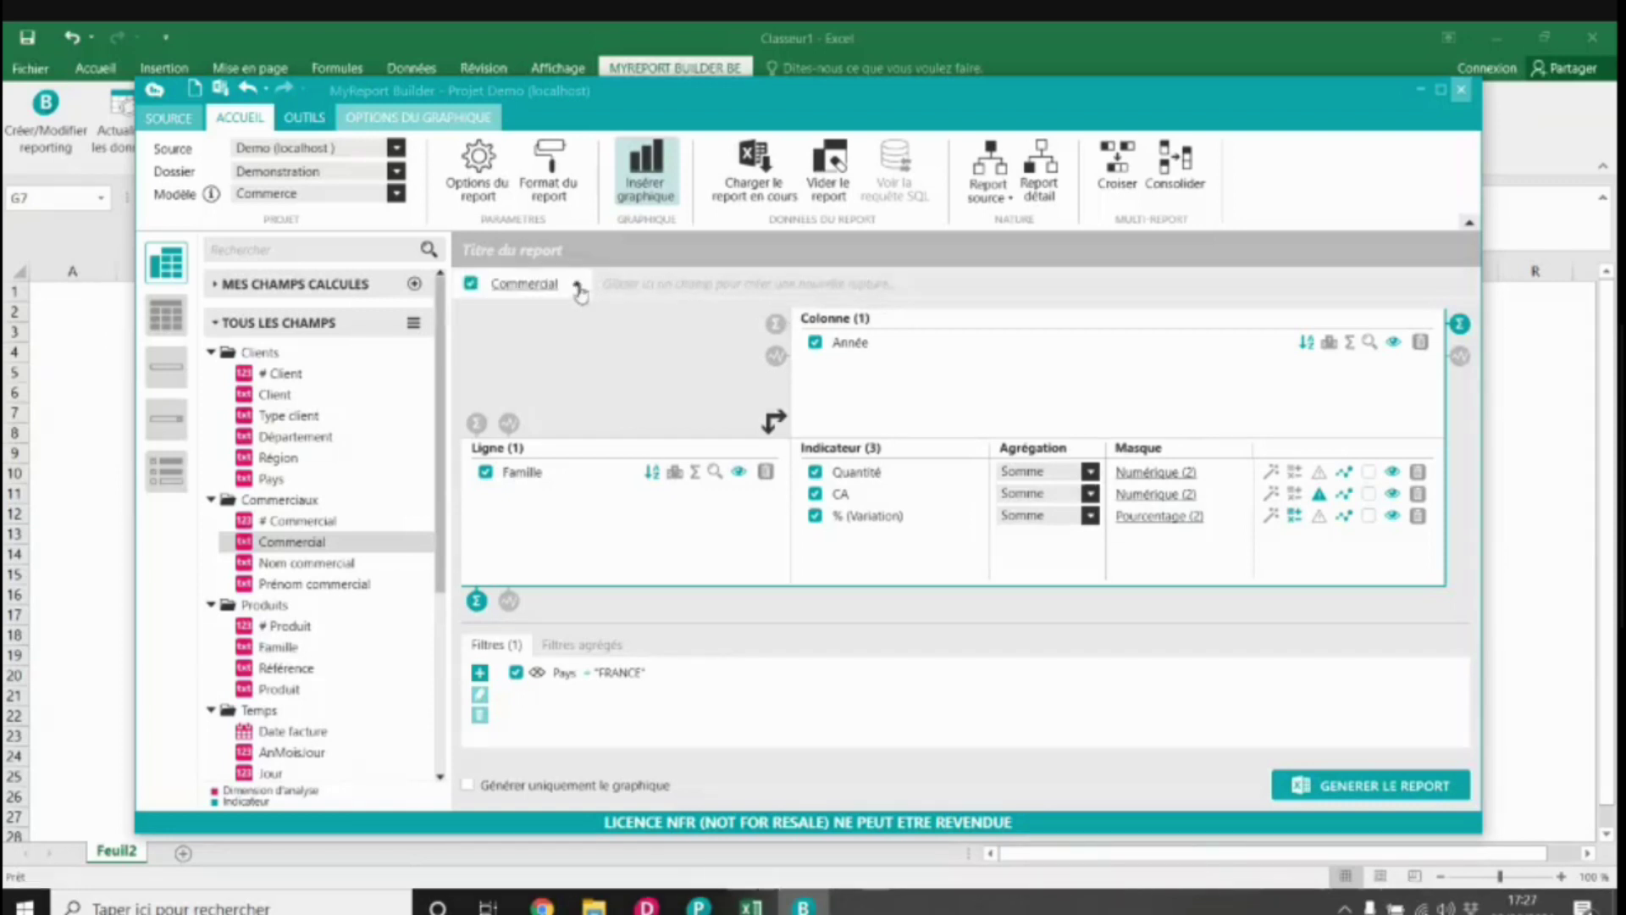
Step: Set the Commercial break's report layout to Feuille and generate the report
left_click(578, 288)
left_click(625, 316)
left_click(624, 378)
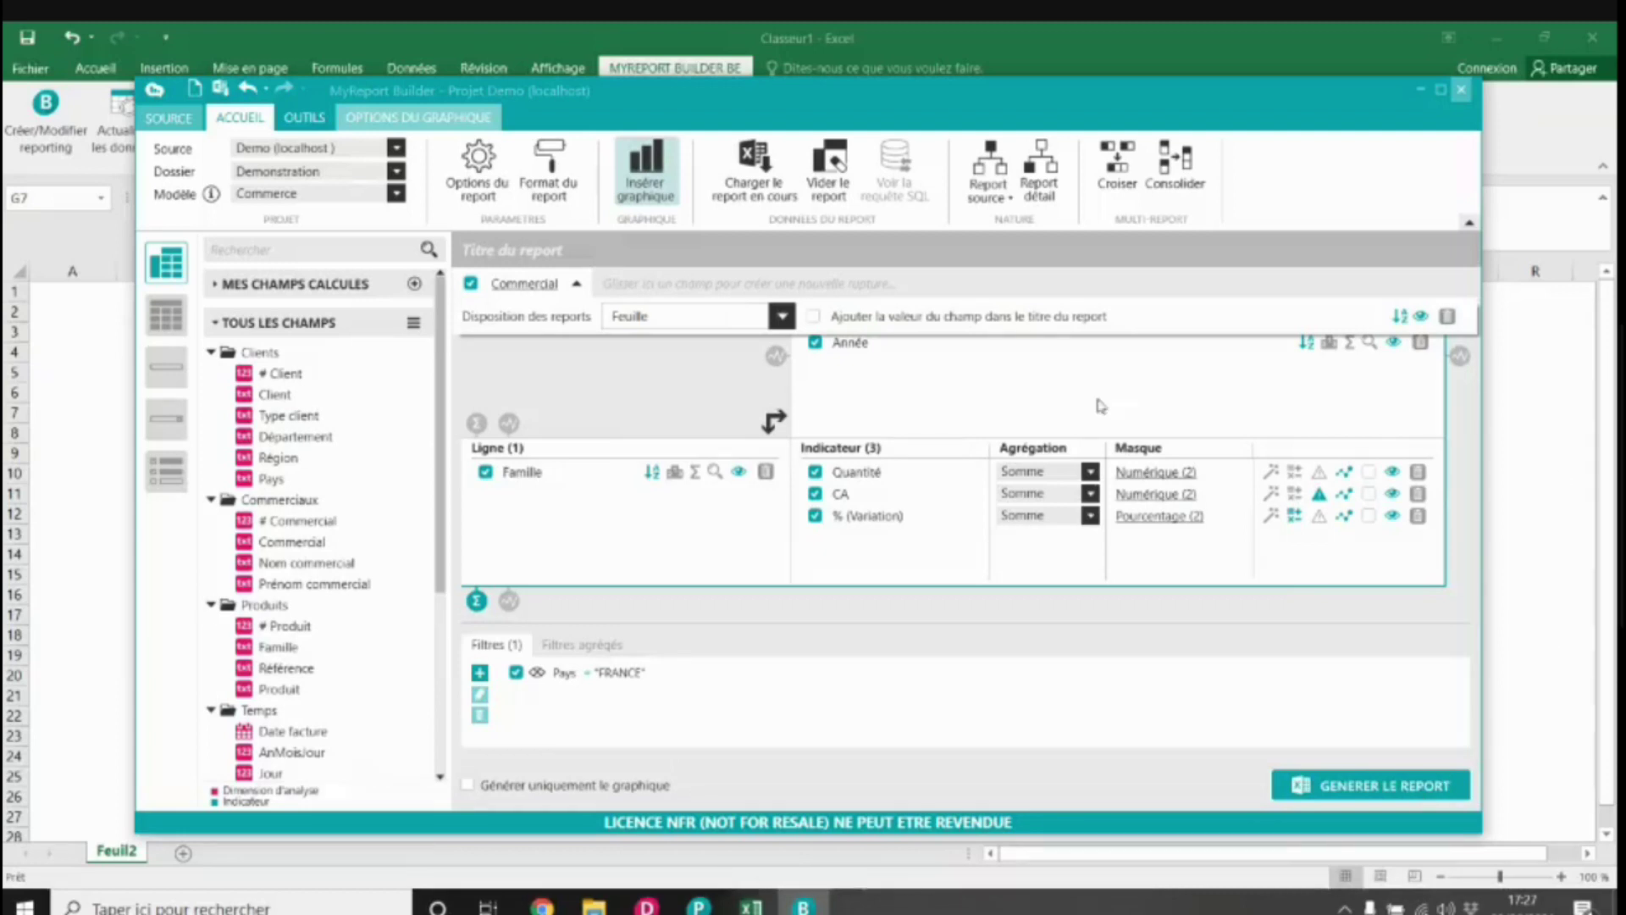
left_click(1371, 785)
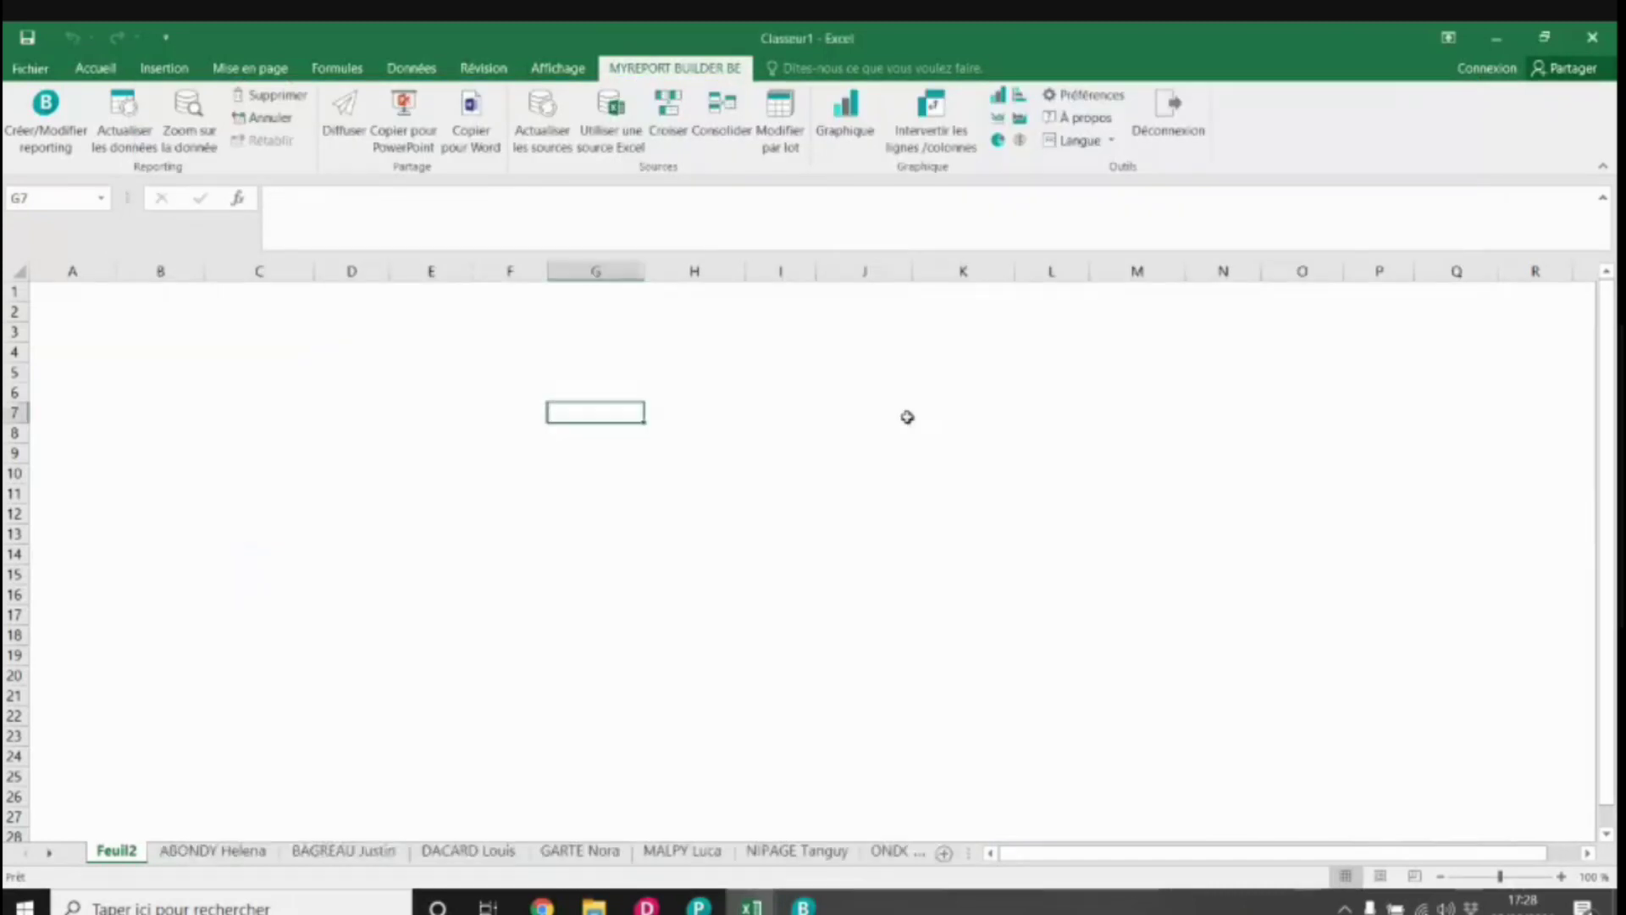
Step: Look through the generated sheets, one per sales representative, examining each cross table and its chart
left_click(231, 857)
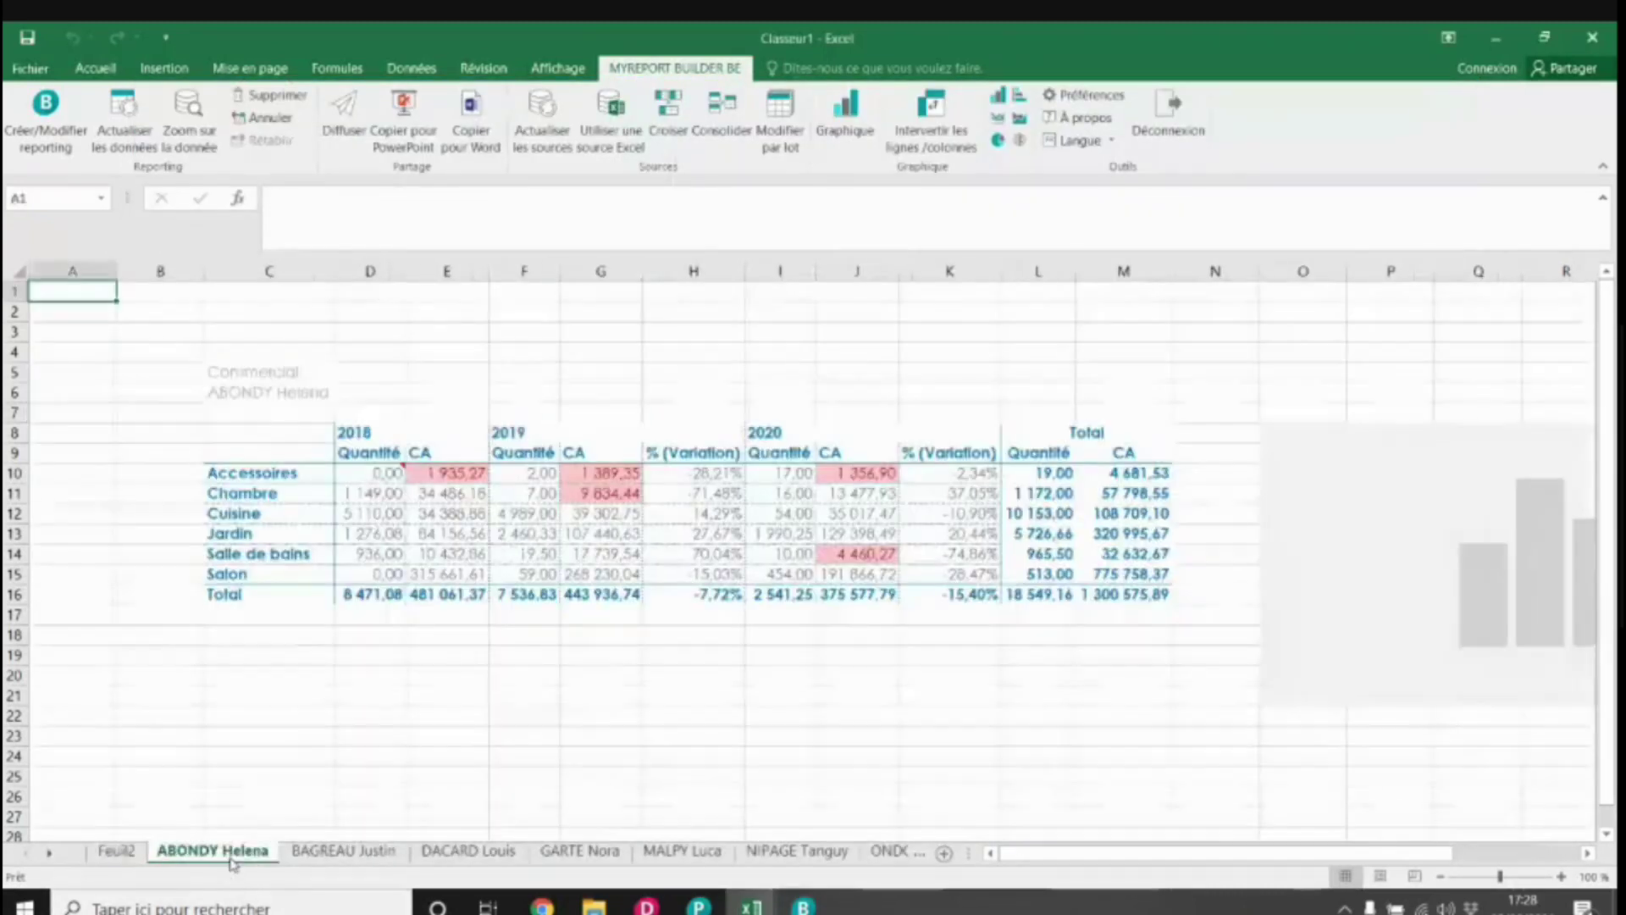
left_click(330, 857)
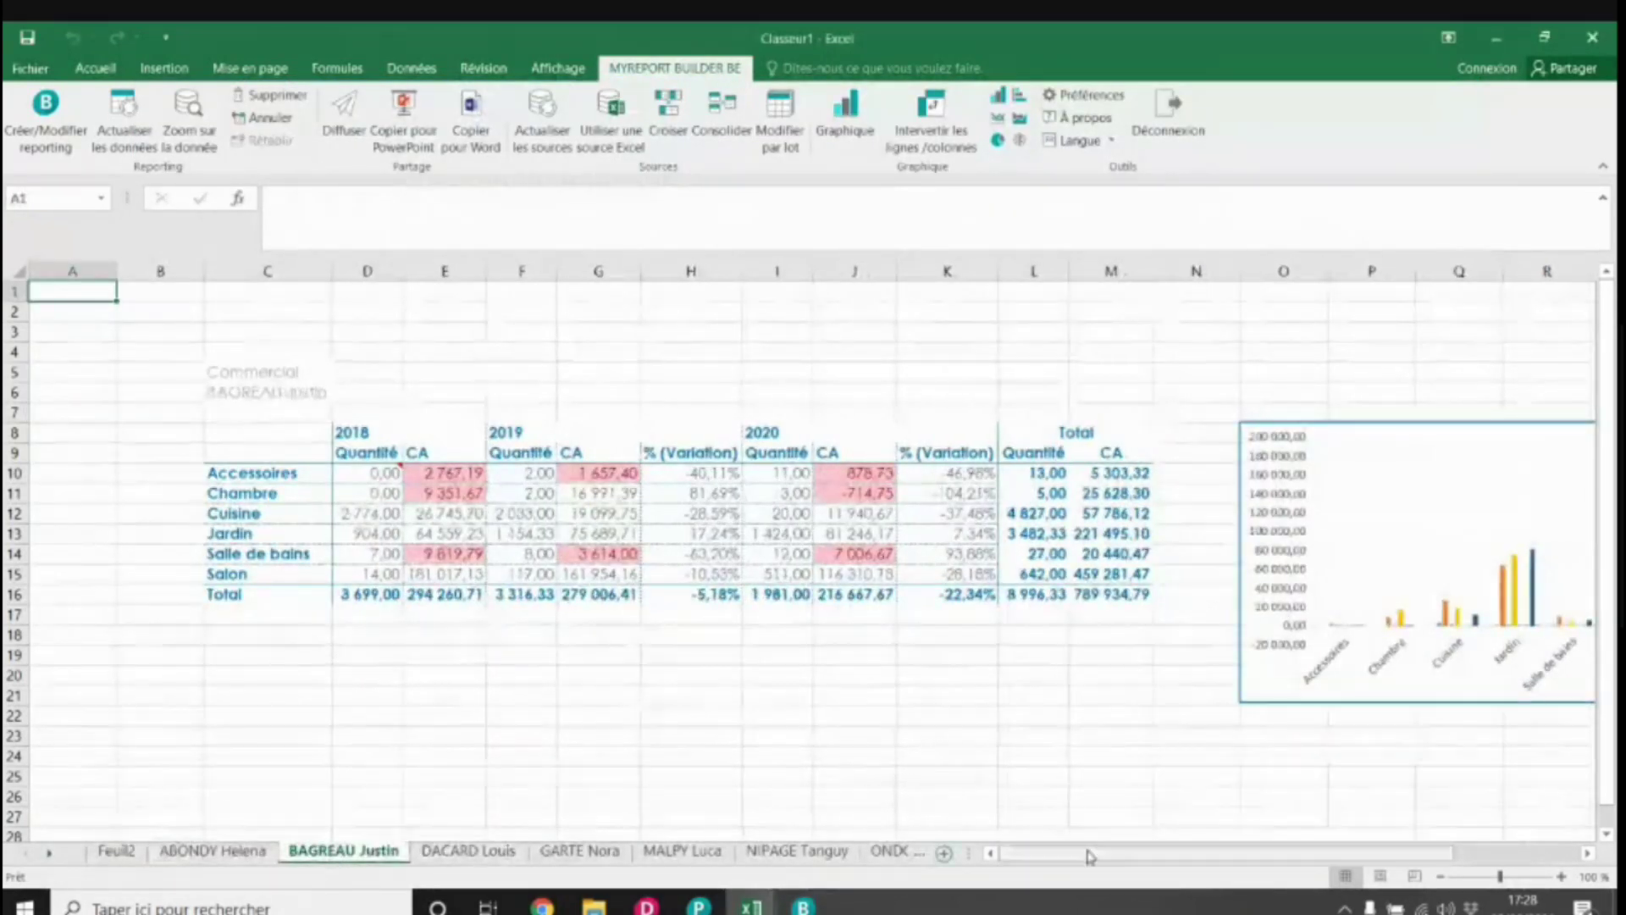
scroll(1090, 857, "right", 5)
scroll(1090, 857, "left", 5)
left_click(470, 851)
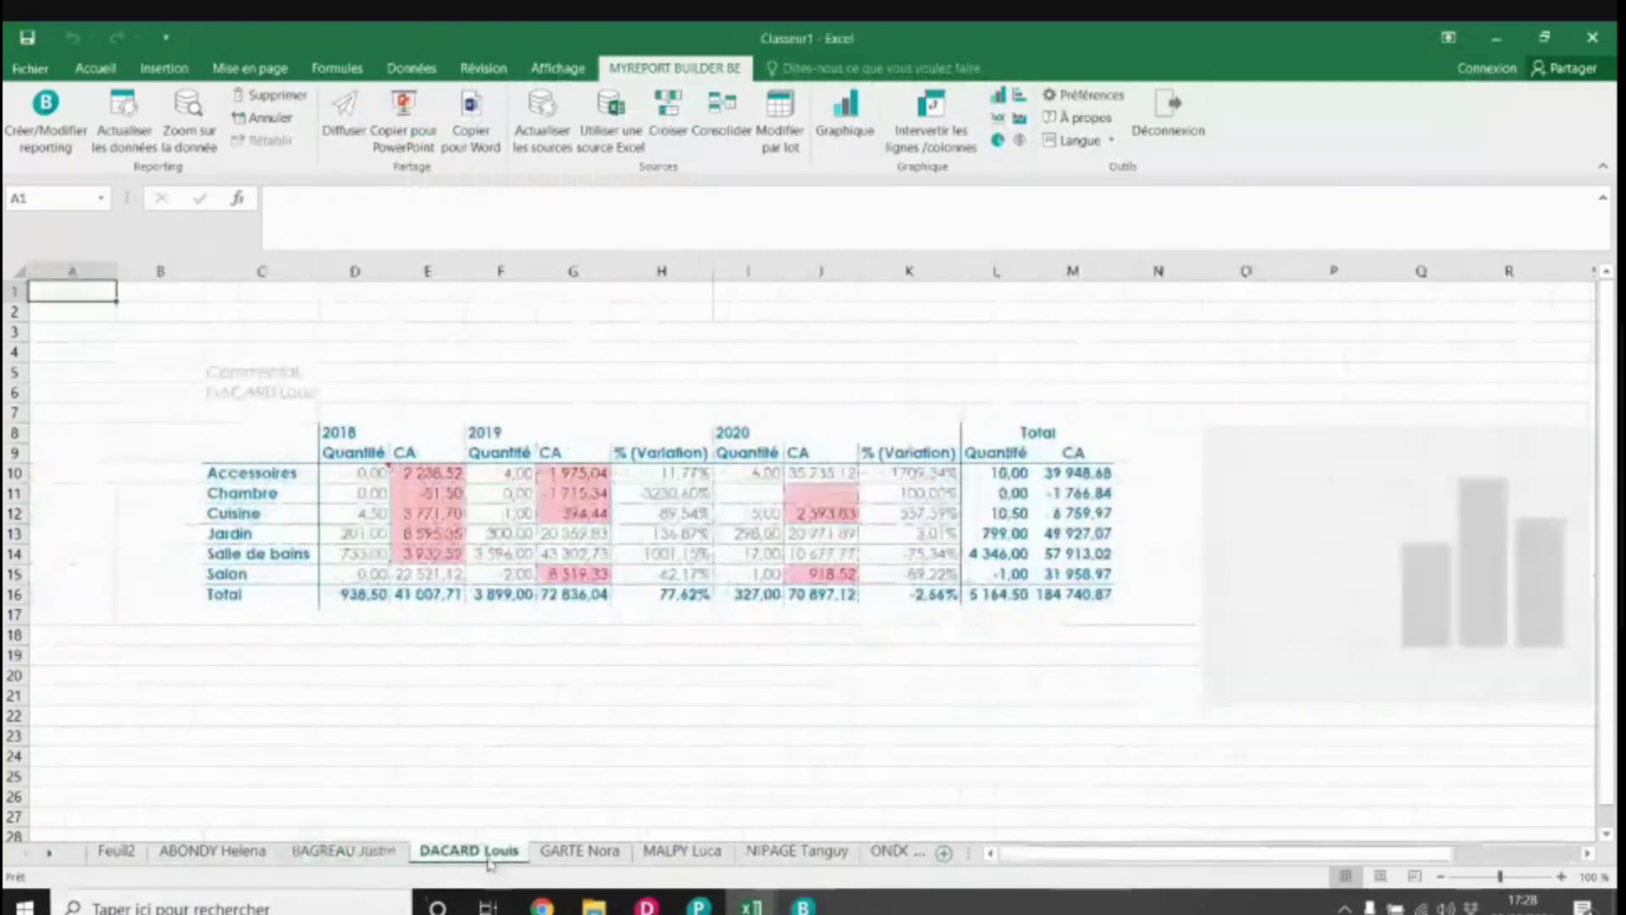
left_click(579, 853)
left_click(681, 853)
left_click(796, 853)
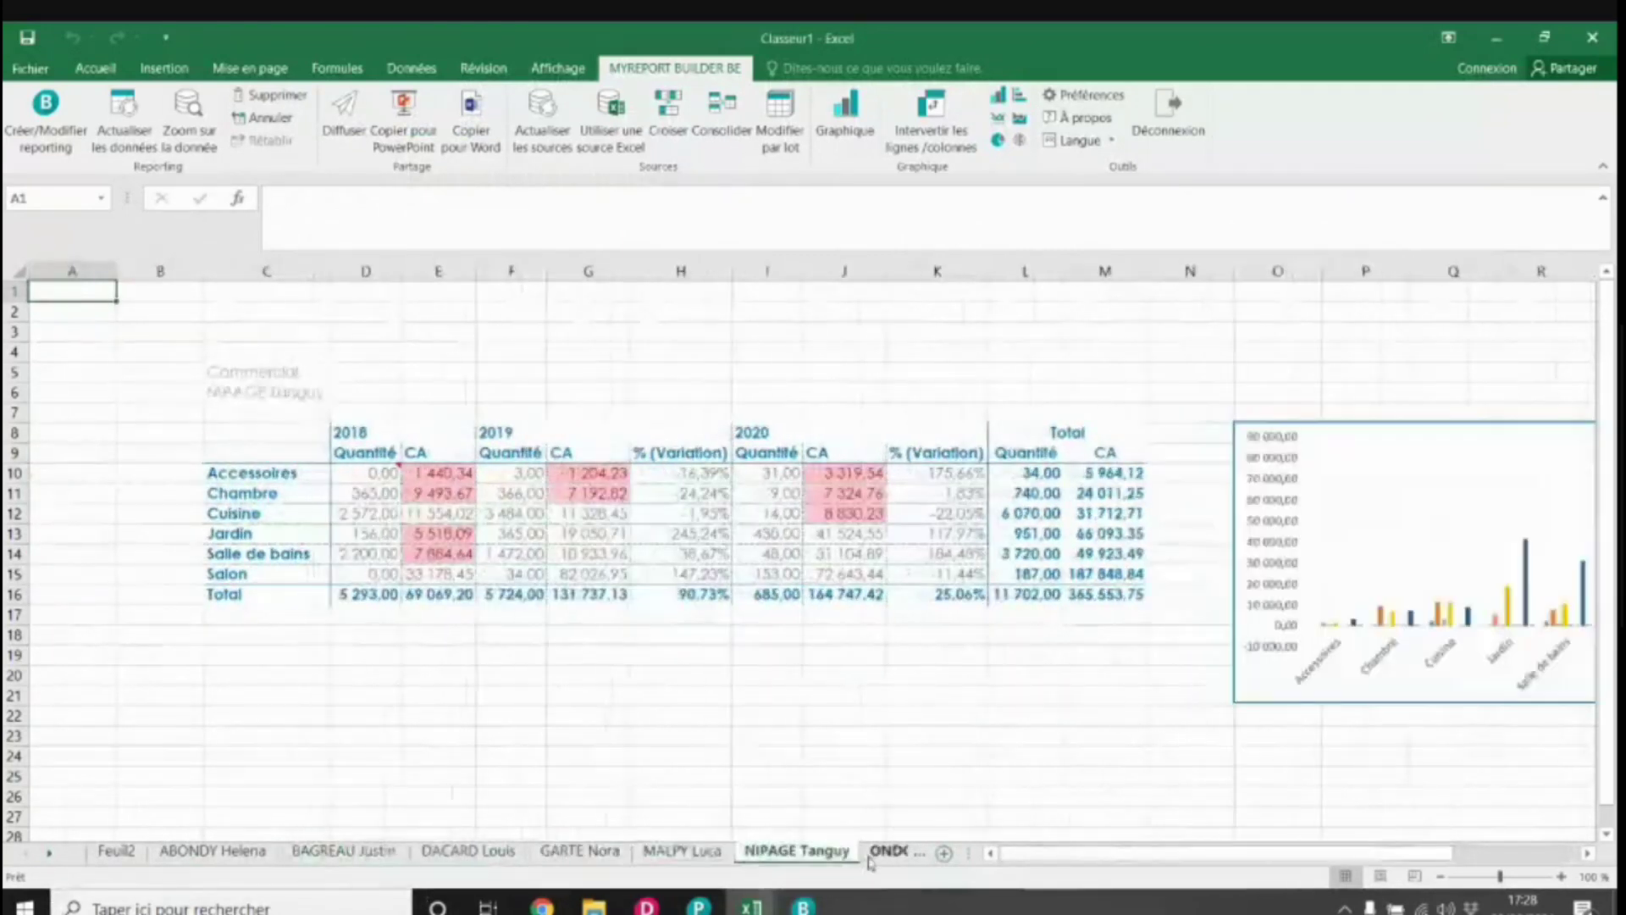
left_click(869, 857)
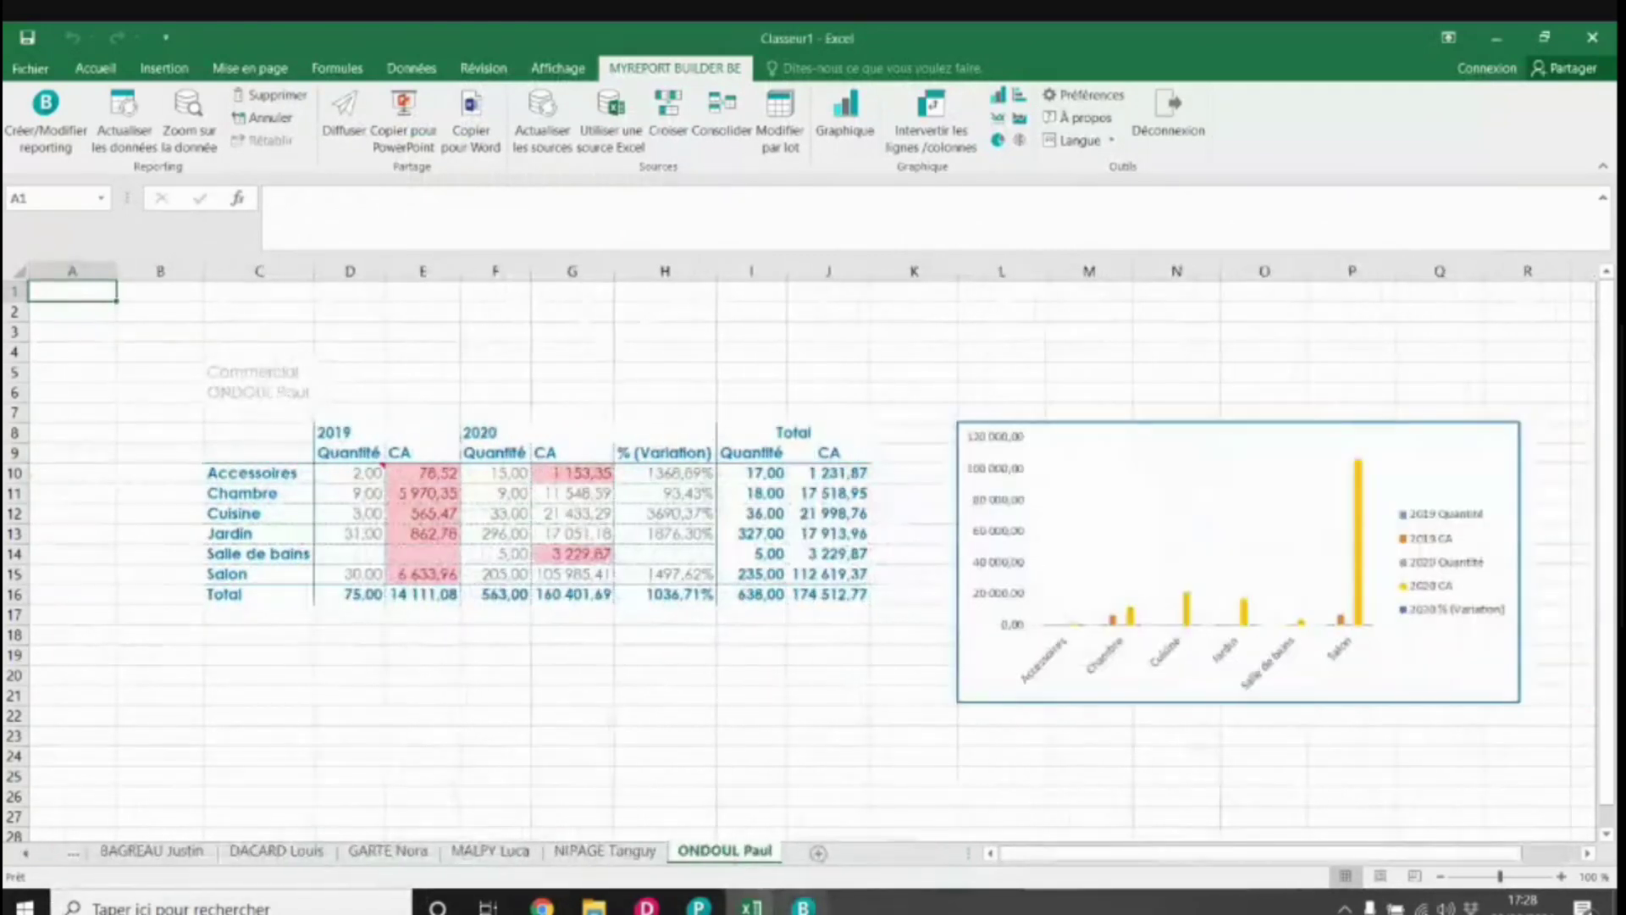
Step: Open the POC cabinet expert _ano workbook from the TDB Excel folder and bring its whole Synthèse dashboard into view
left_click(663, 908)
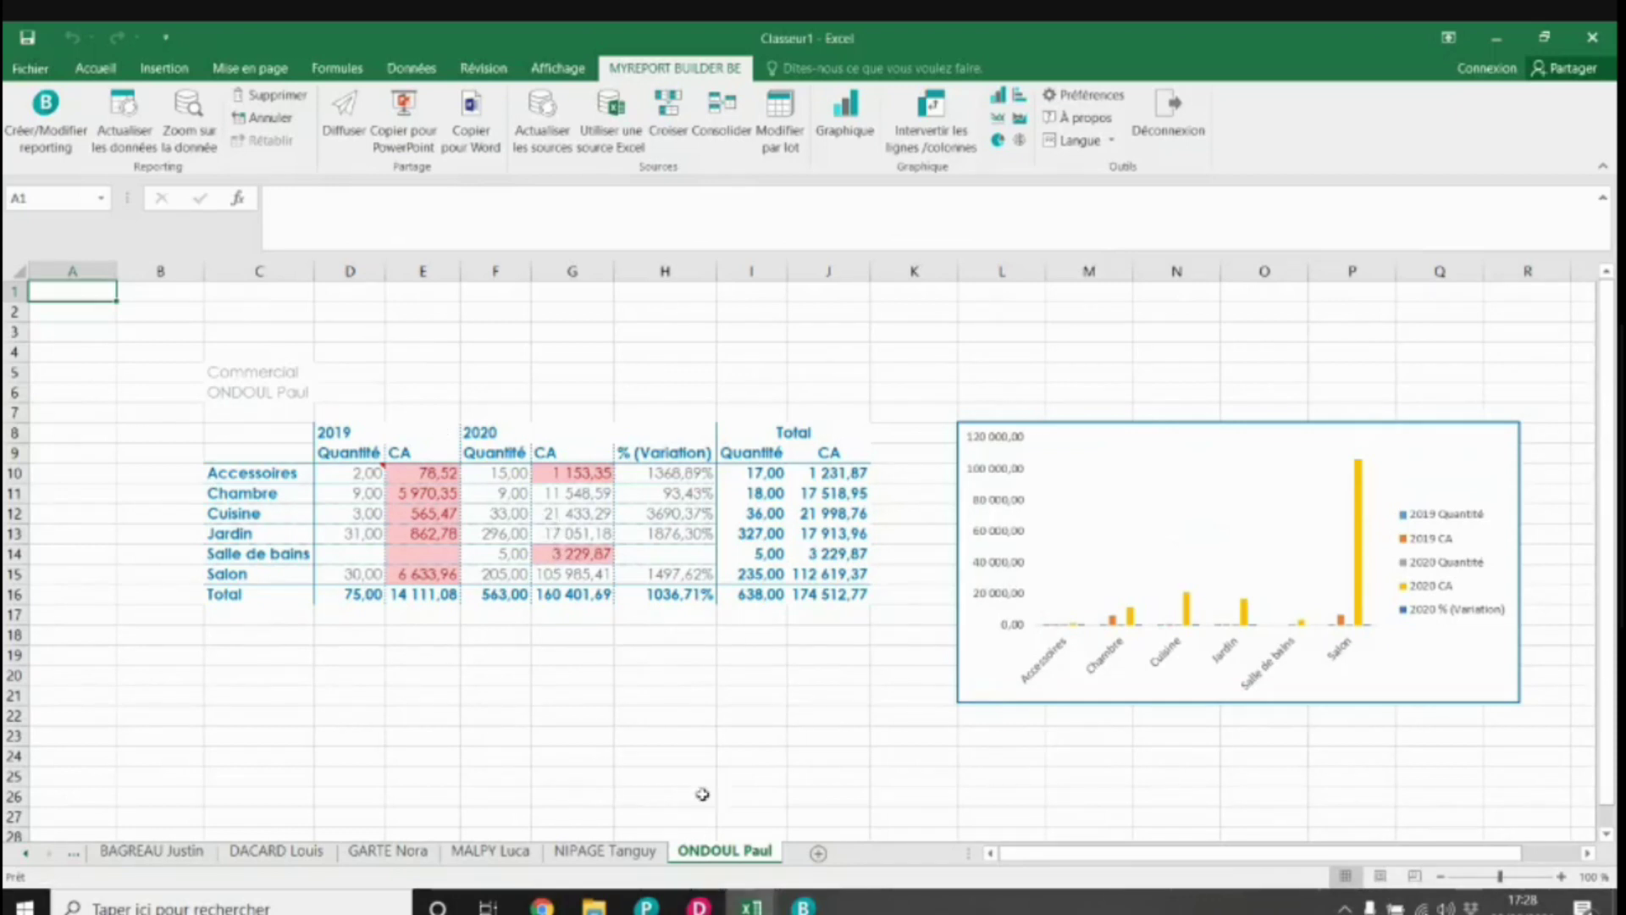
left_click(751, 907)
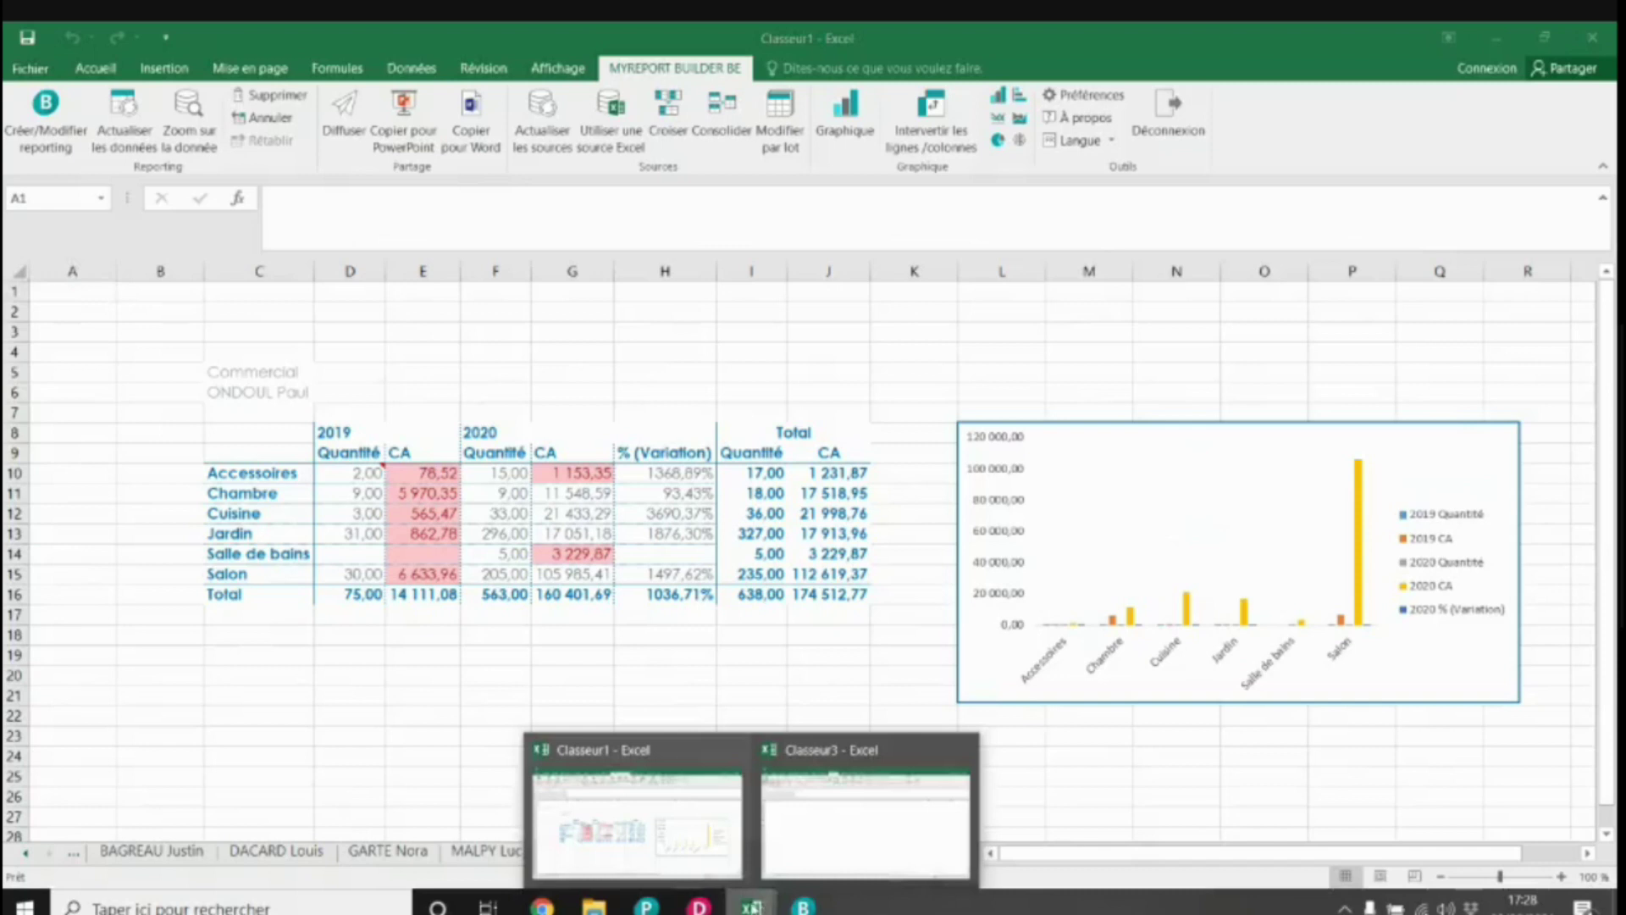
left_click(661, 847)
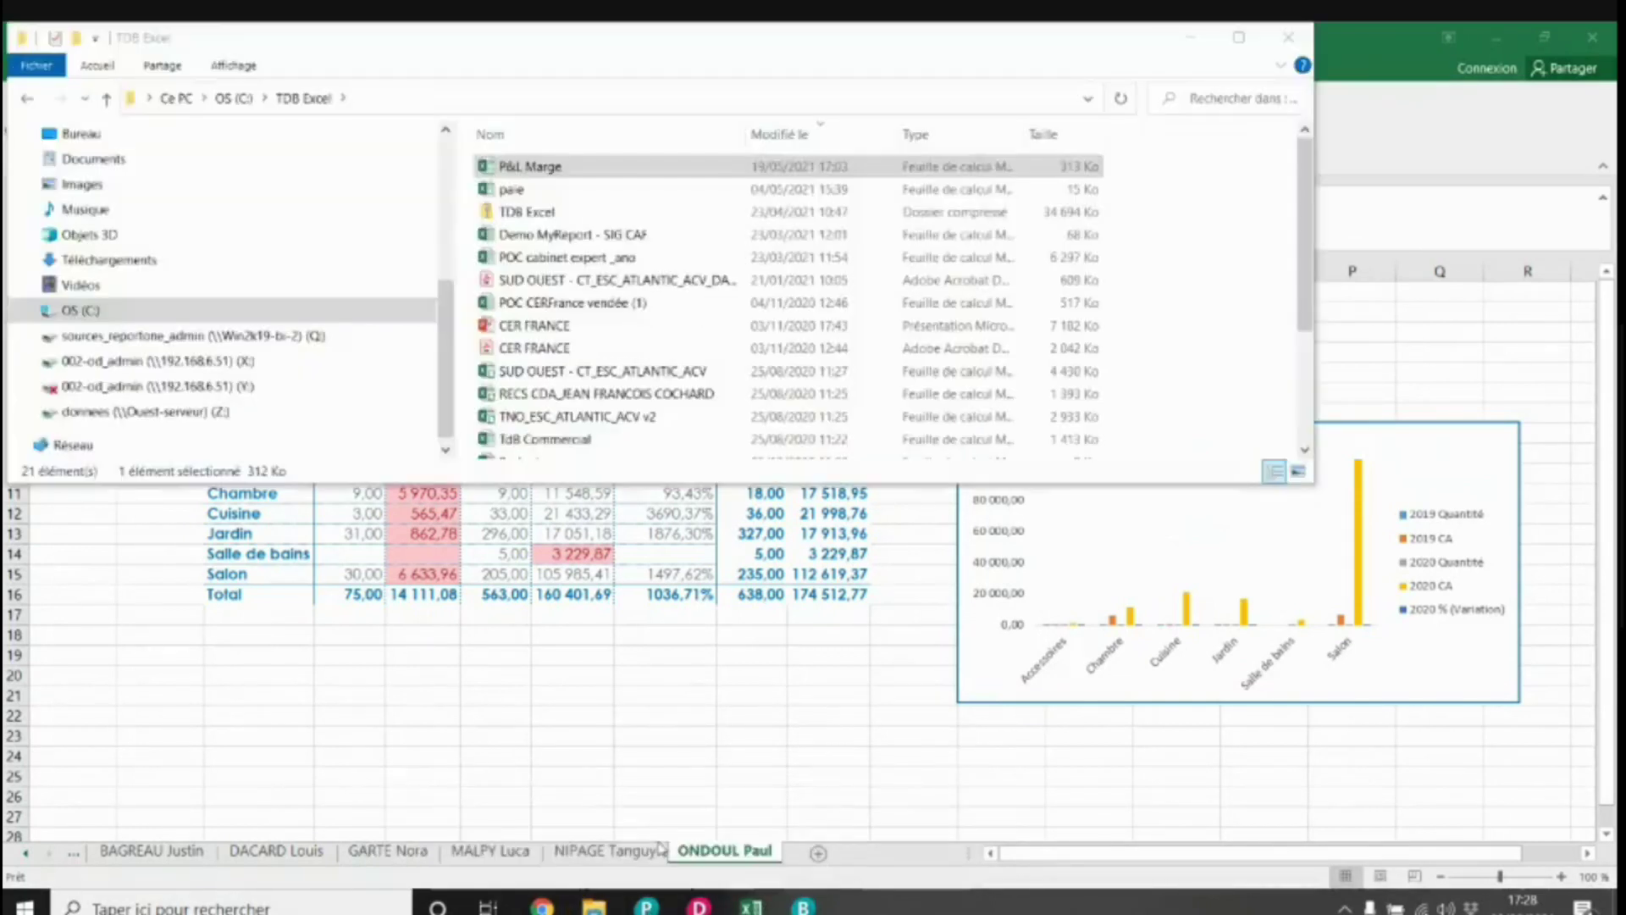
double_click(576, 168)
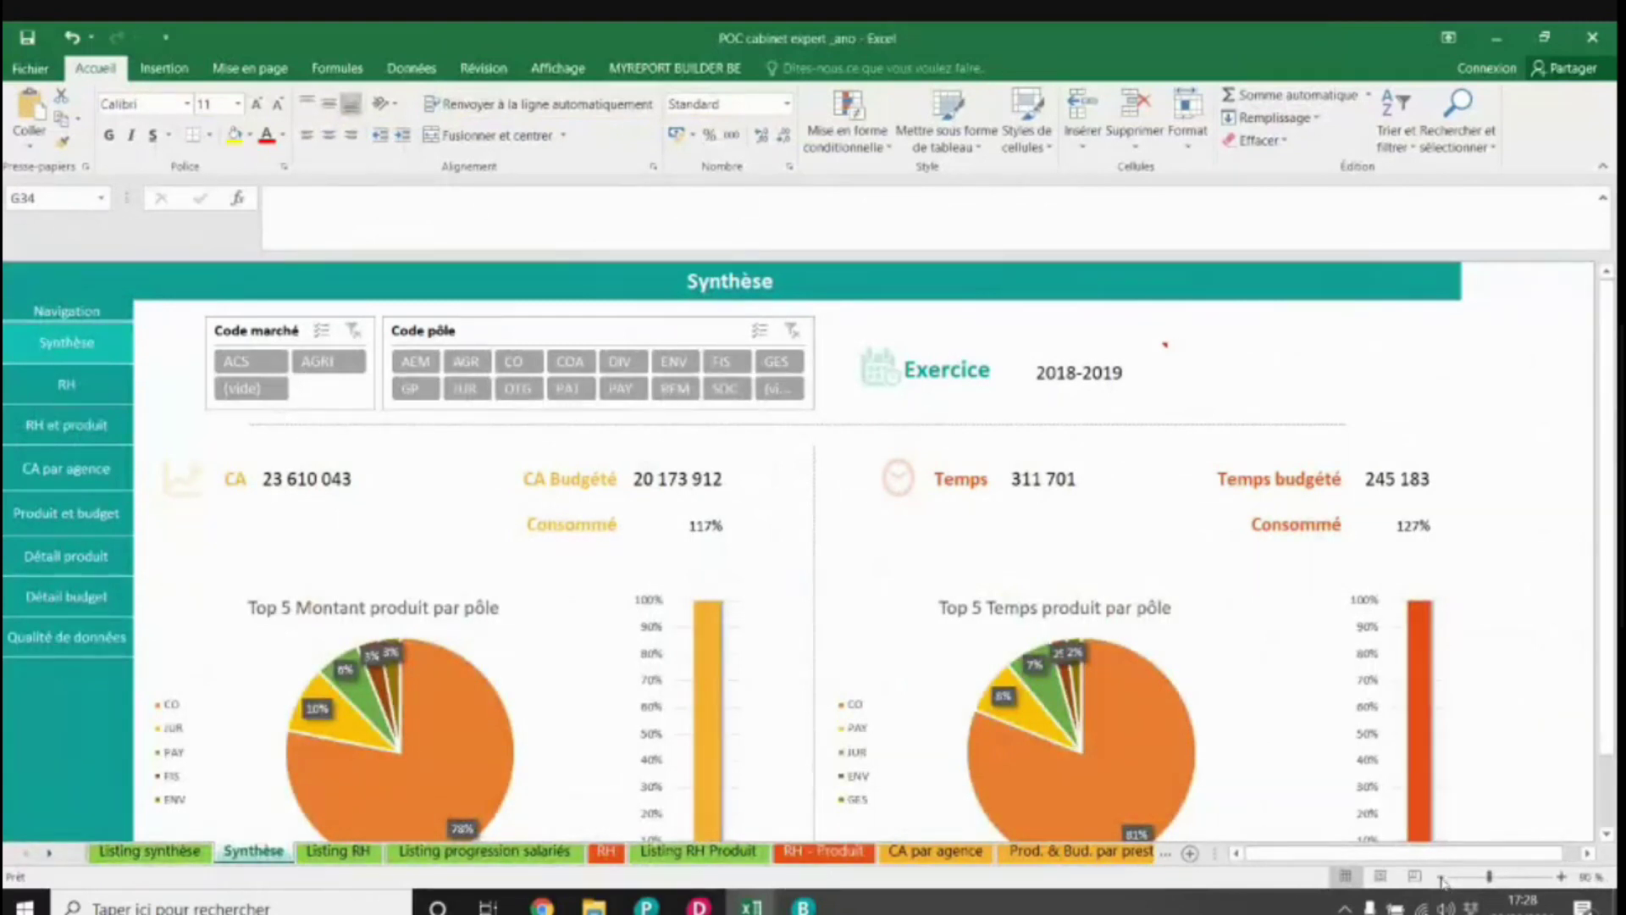
left_click(1440, 877)
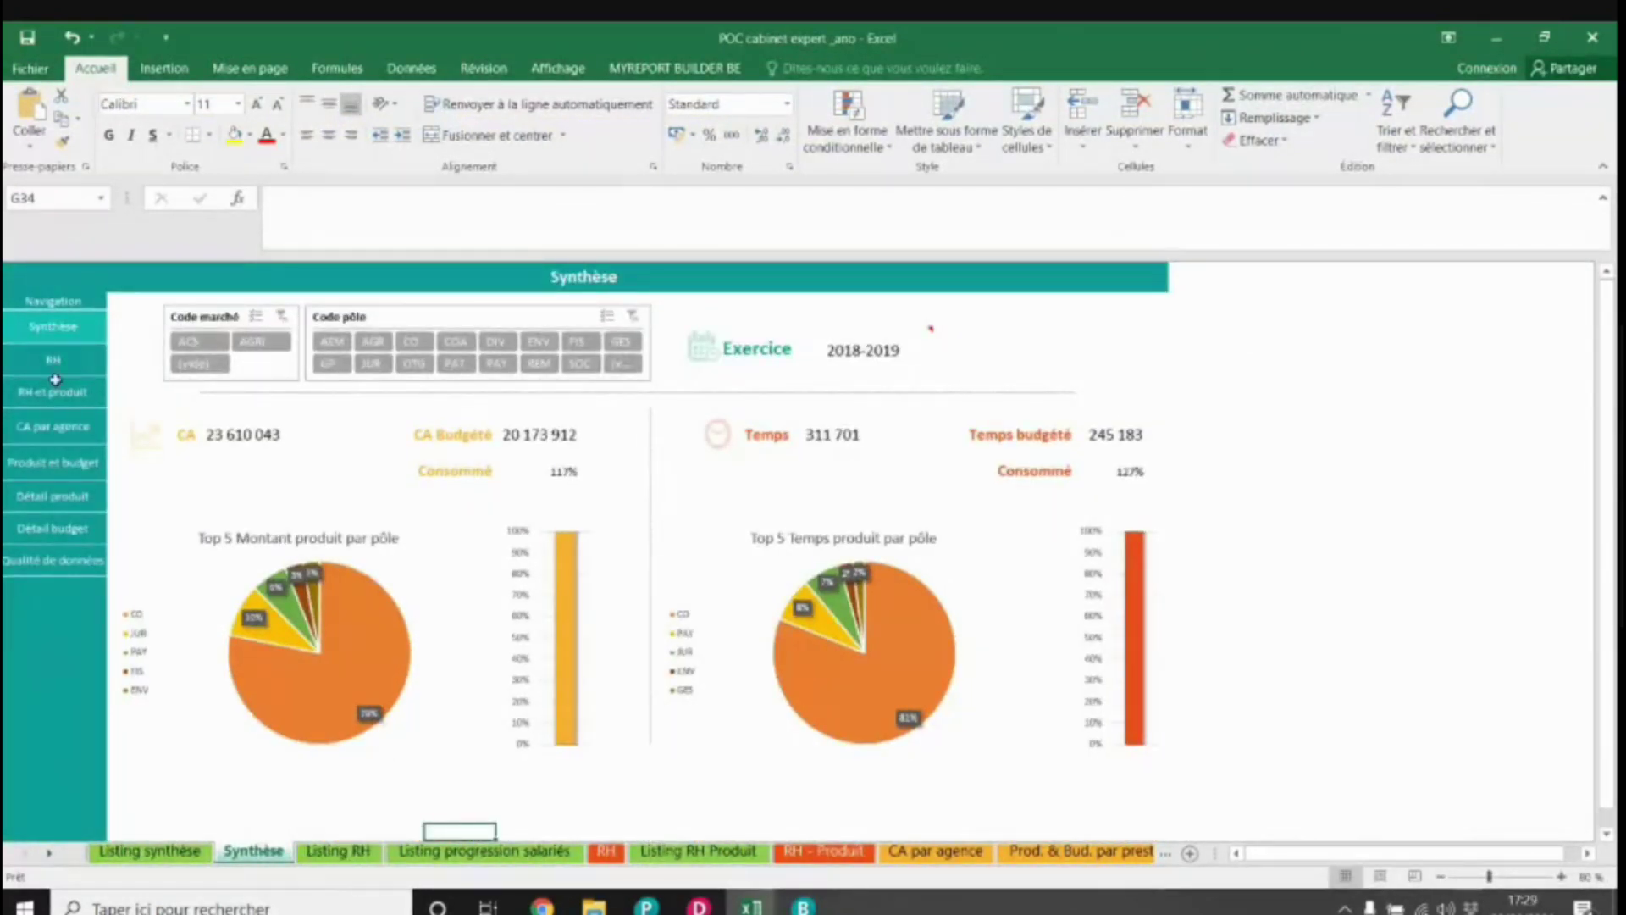
Step: Filter the Synthèse dashboard by successive Code pôle values, ending on DIV
left_click(332, 341)
left_click(373, 341)
left_click(412, 343)
left_click(414, 342)
left_click(413, 342)
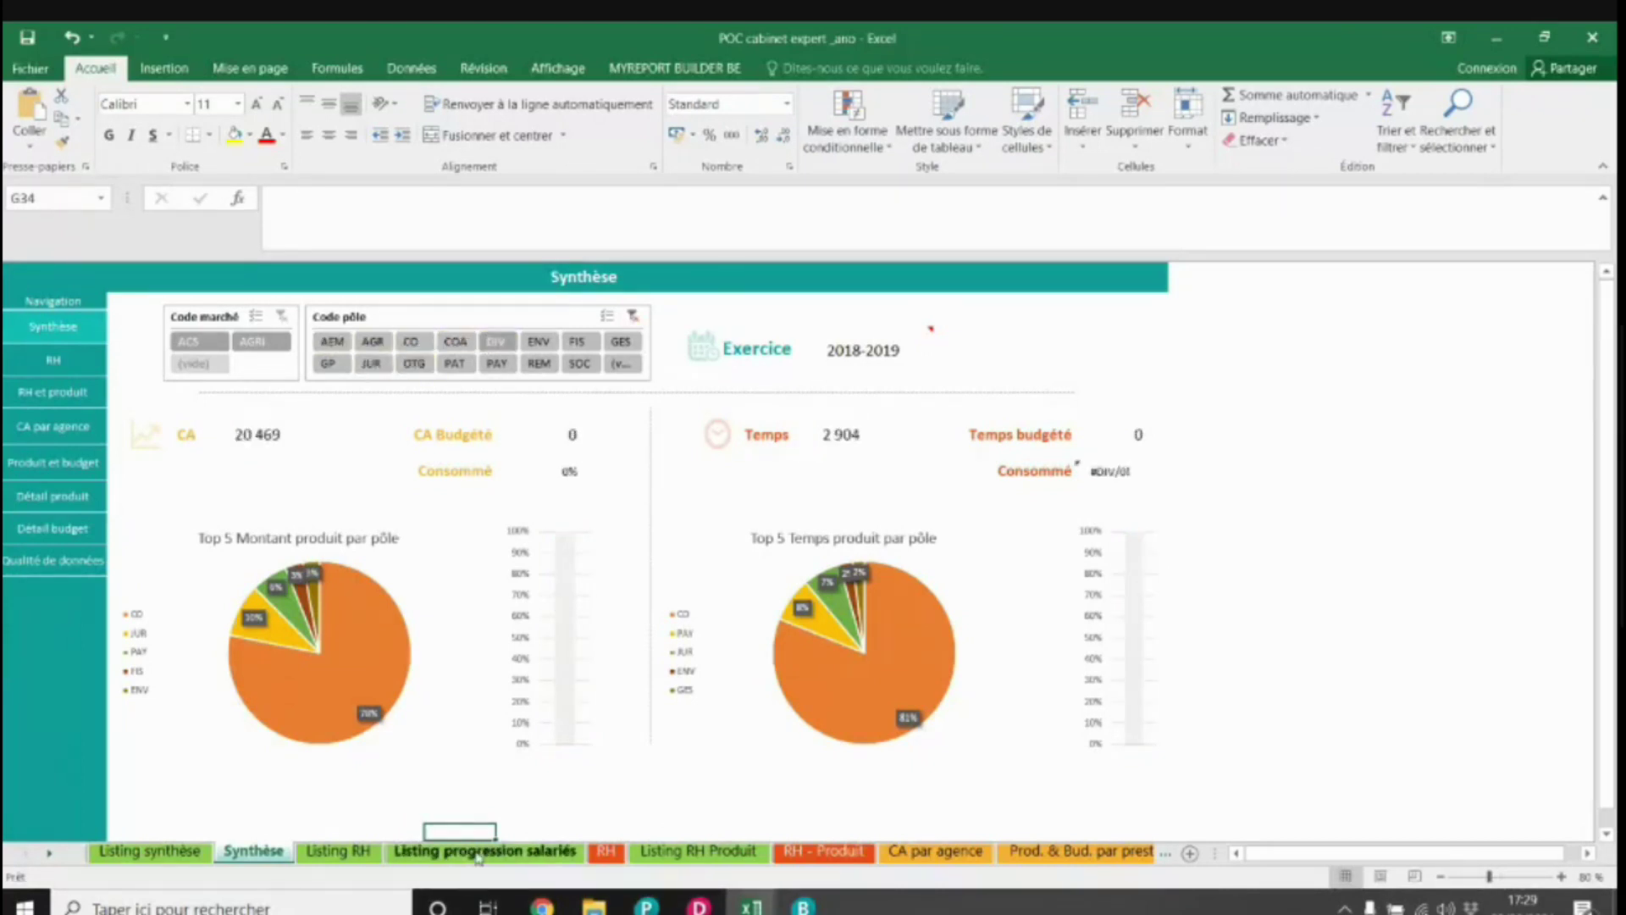
Step: On the RH sheet, filter the statistics by different Fonction values, including an assistant function, and clear the Fonction filter
left_click(480, 852)
left_click(607, 852)
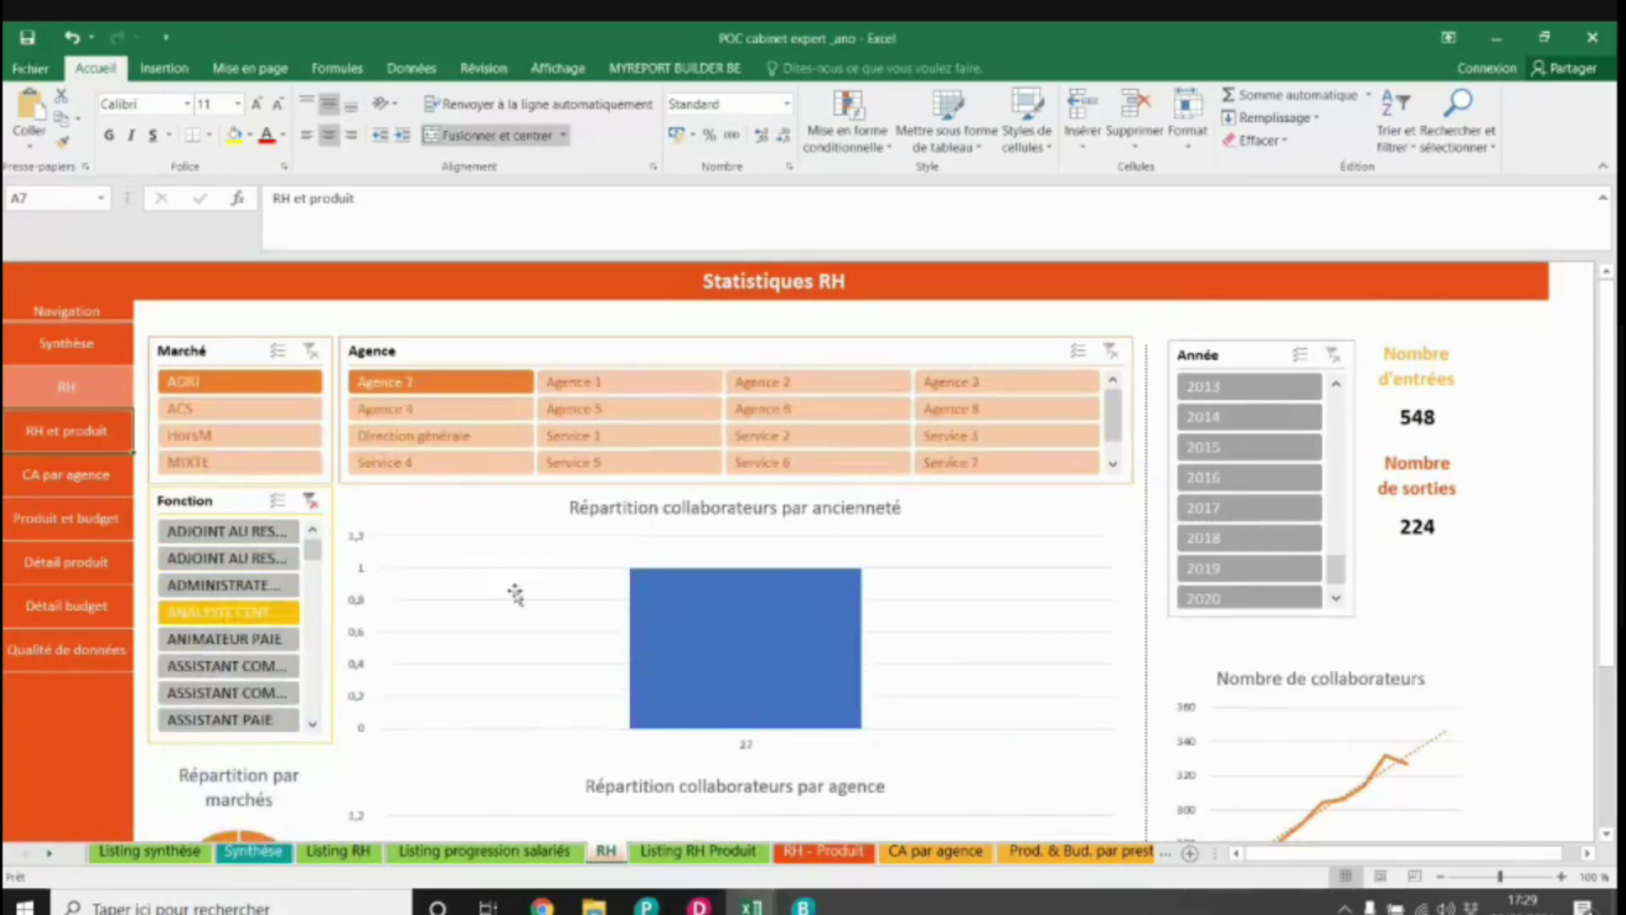
scroll(527, 635, "down", 5)
scroll(527, 635, "up", 4)
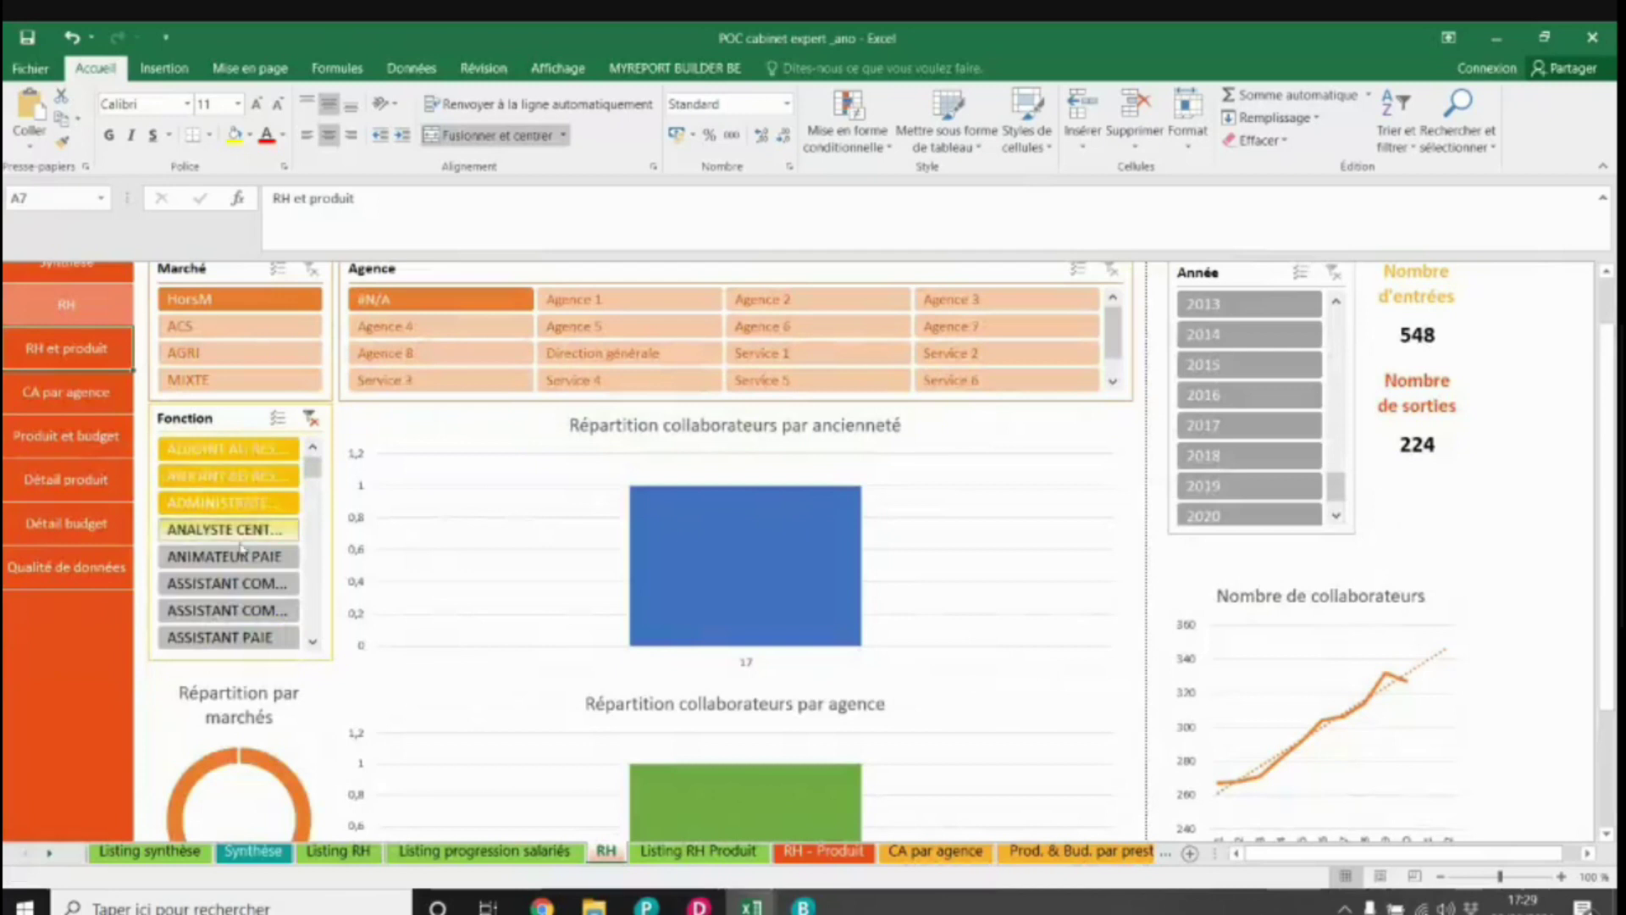
left_click(273, 610)
left_click(311, 417)
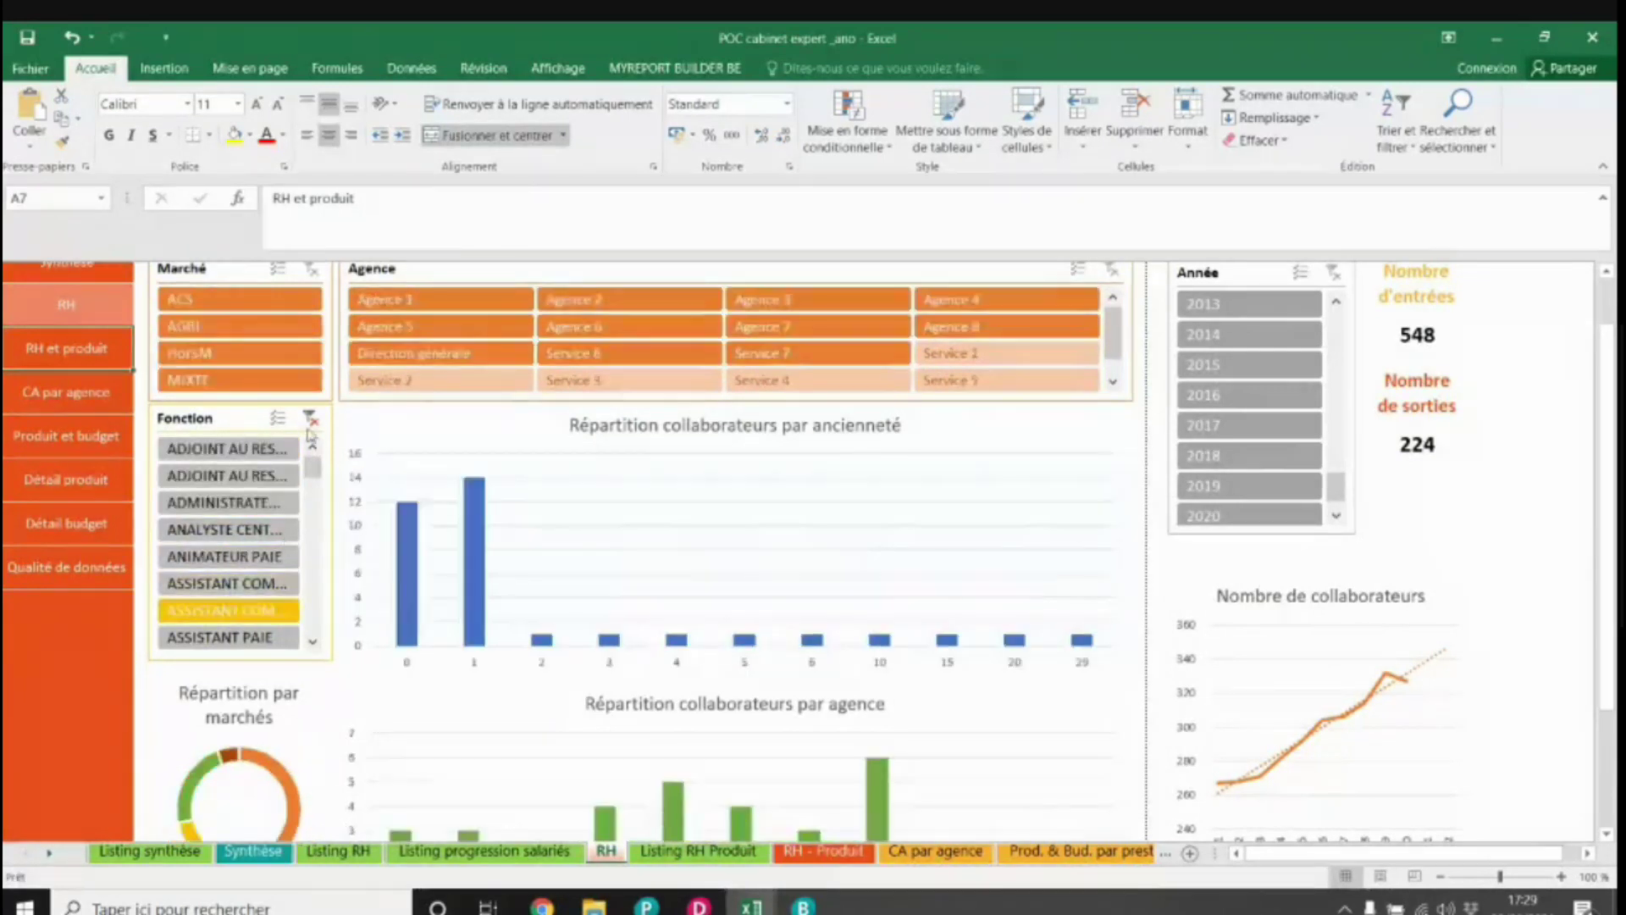
Step: Switch to MyReport Data, expand the Access source and open its demo_roullier model
left_click(699, 906)
double_click(42, 343)
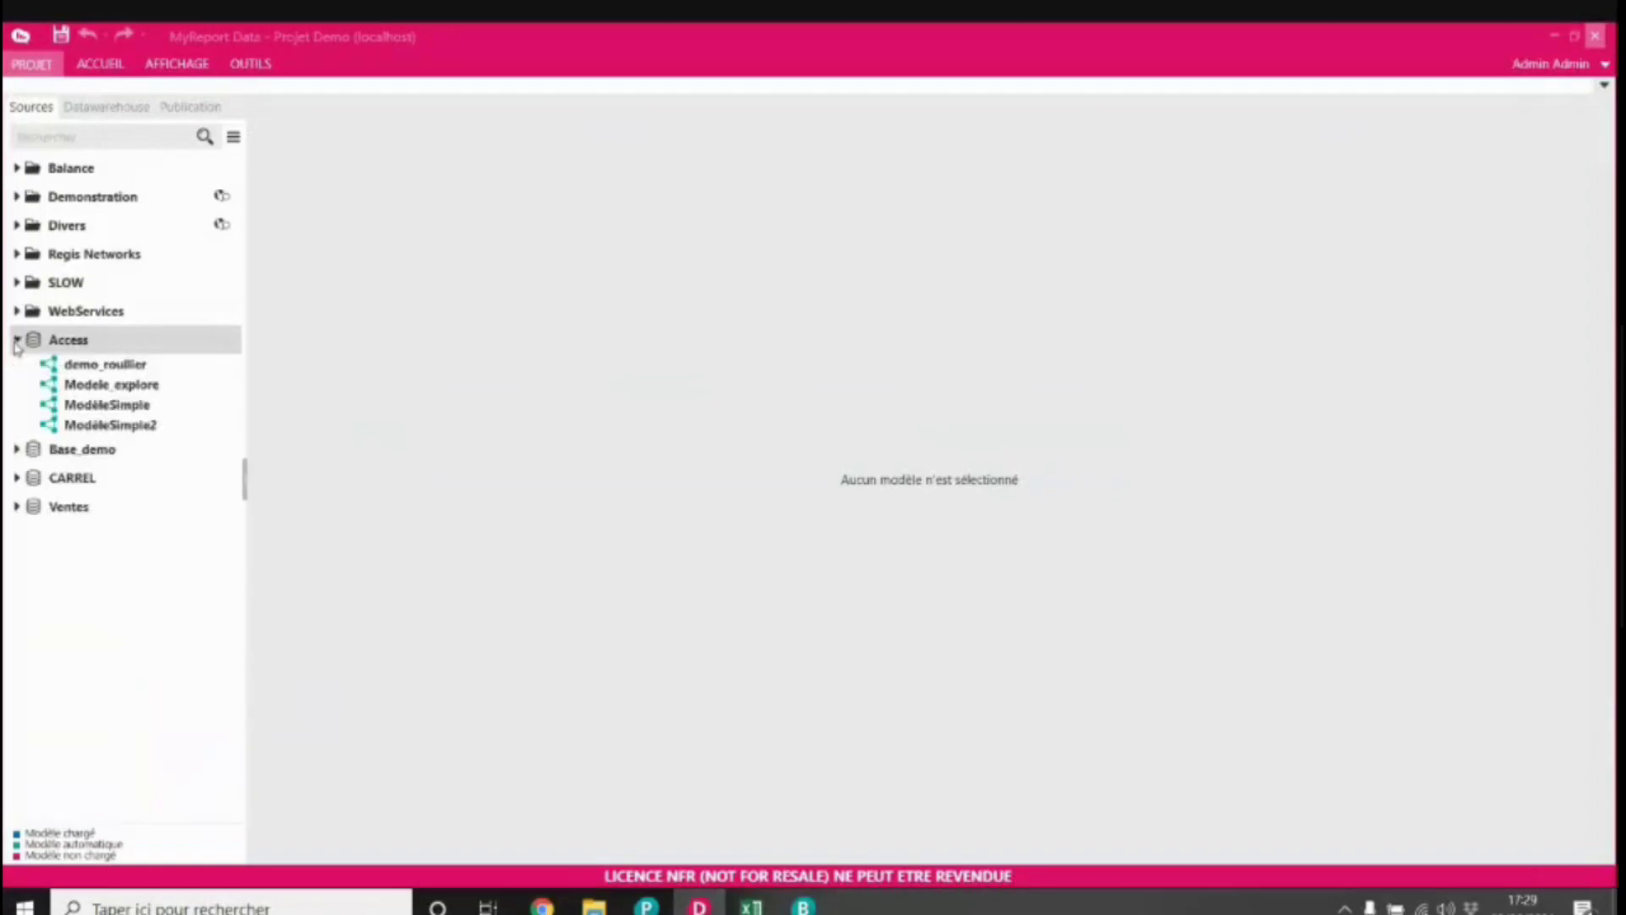
left_click(84, 365)
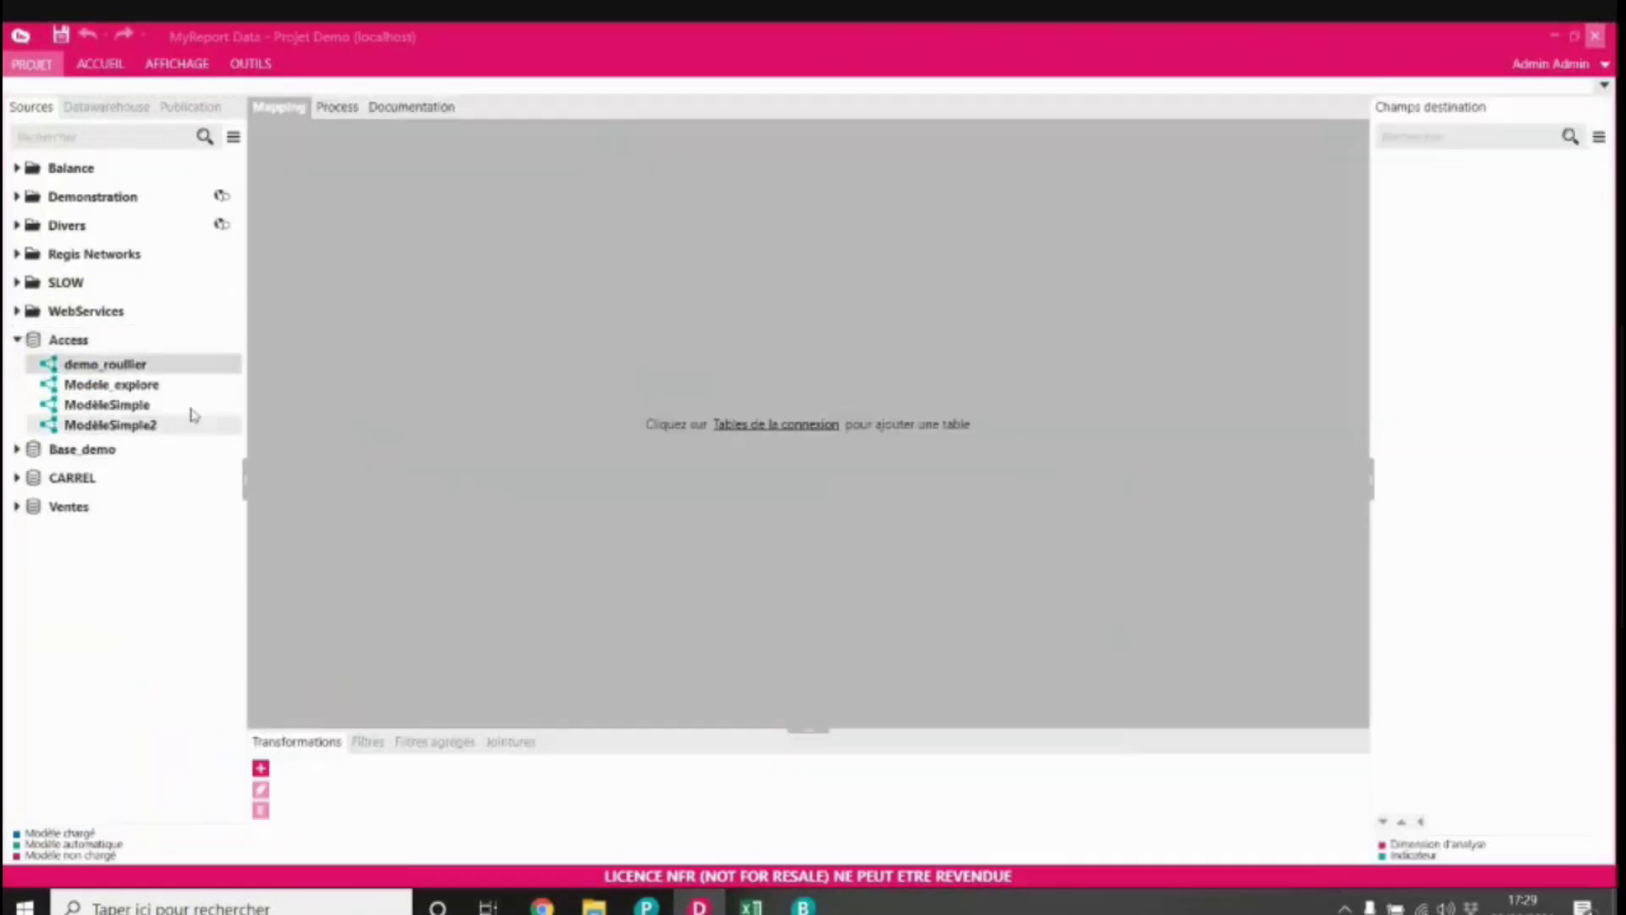
Step: Open the Modele_explore model, expand the Base_demo source and open its FAits model
left_click(110, 385)
left_click(17, 449)
left_click(81, 474)
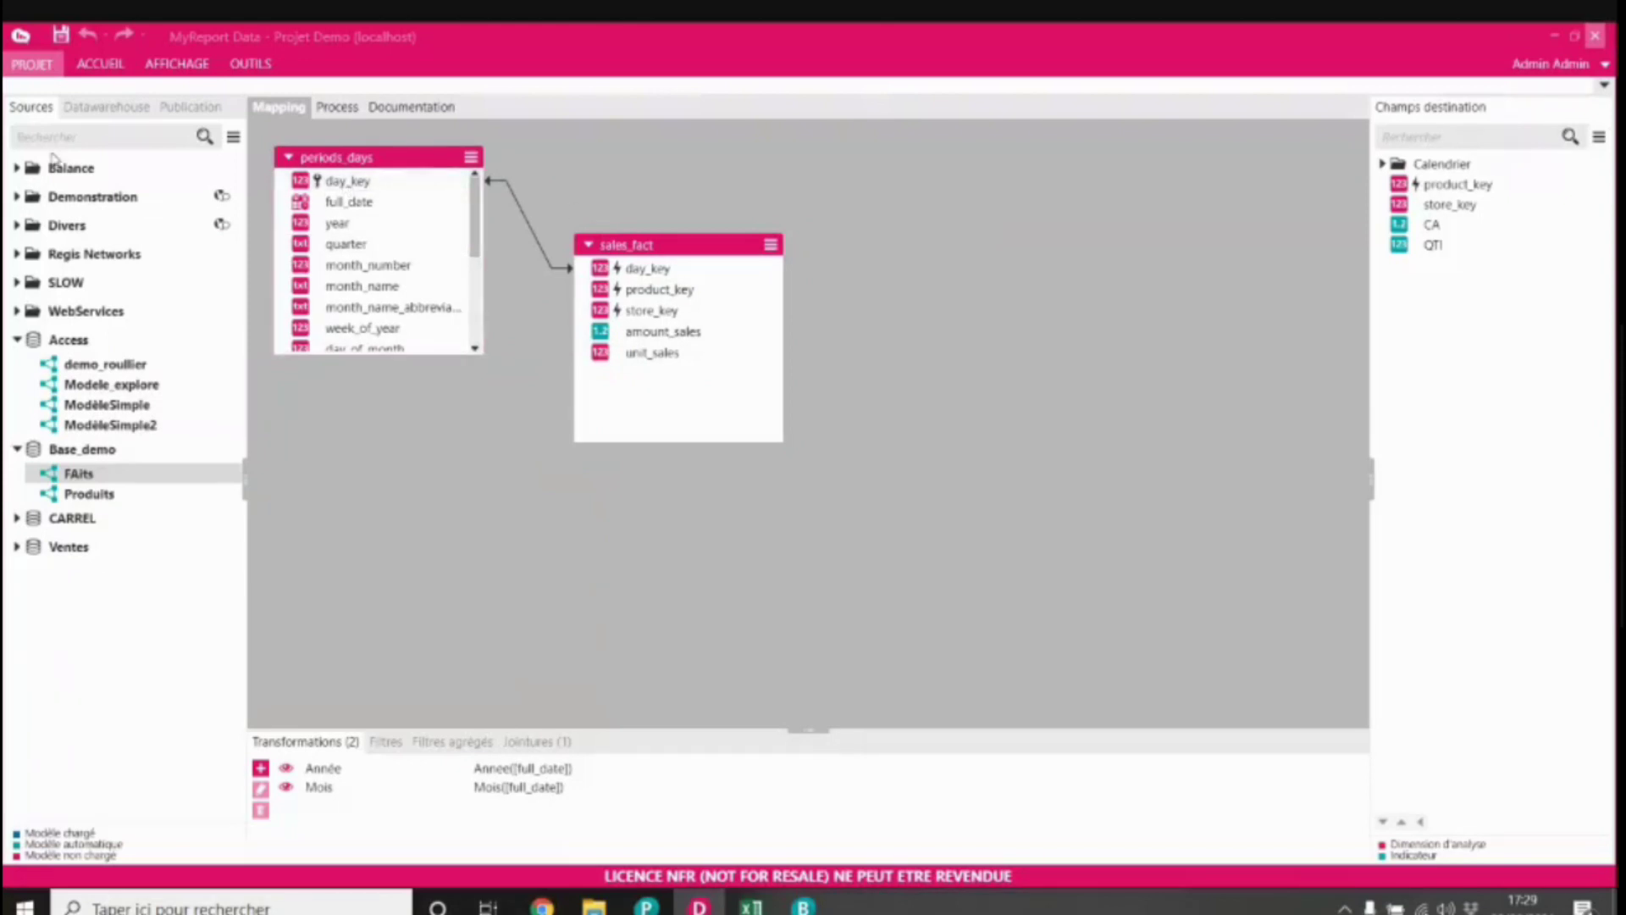
Step: Open the Commerce model under Demonstration, expand all its destination field folders and widen the destination fields area
left_click(16, 197)
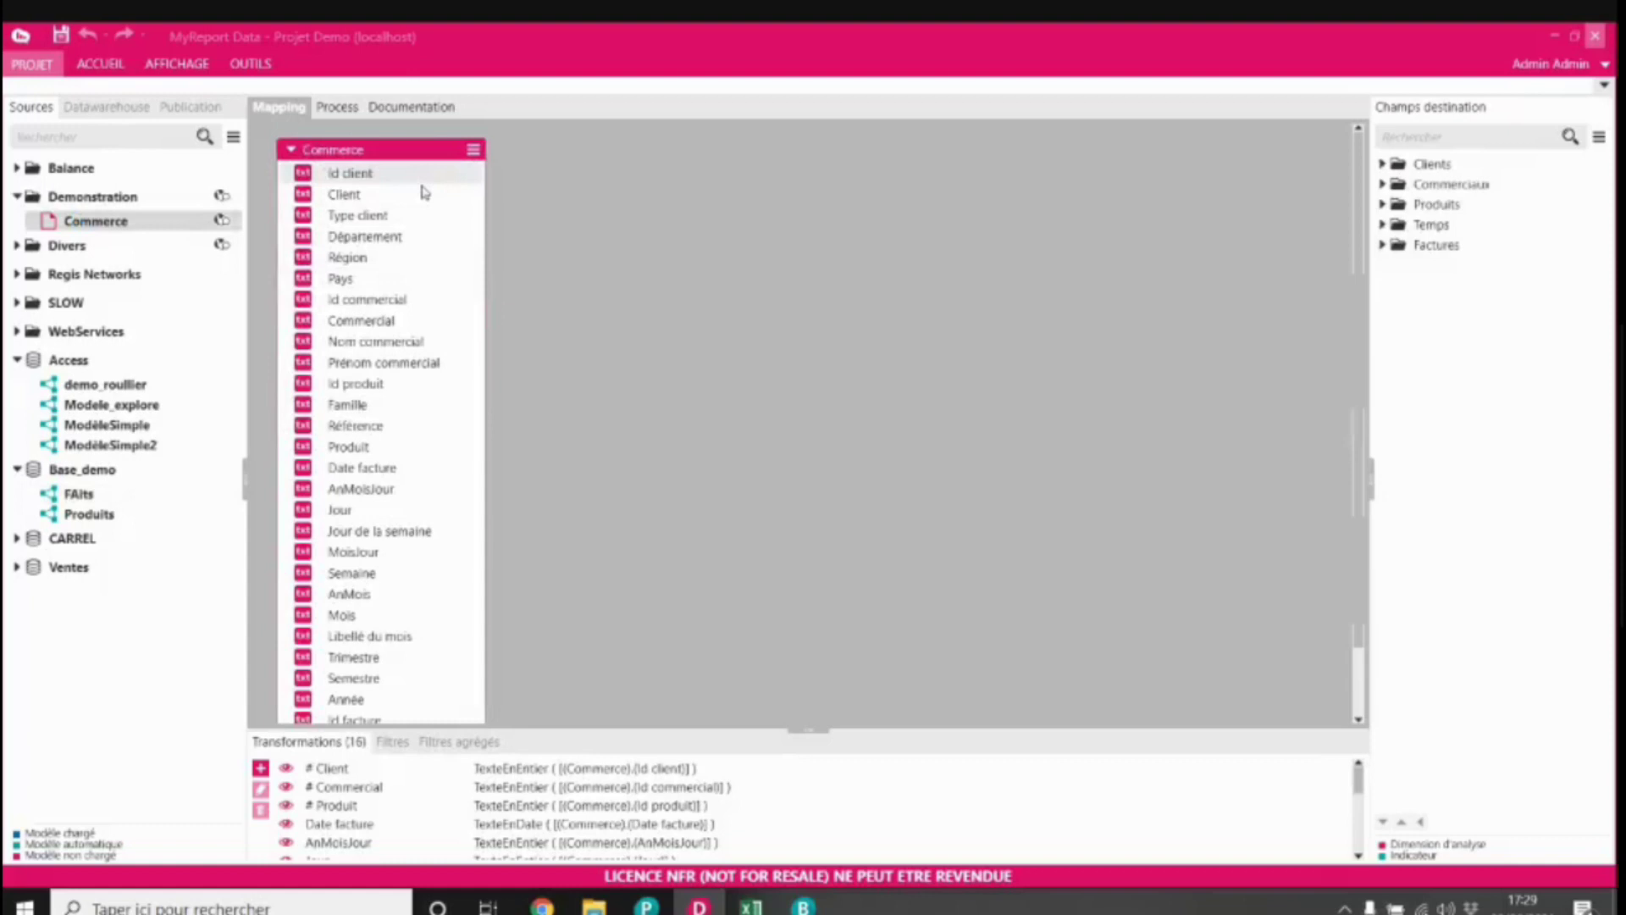
left_click(1383, 245)
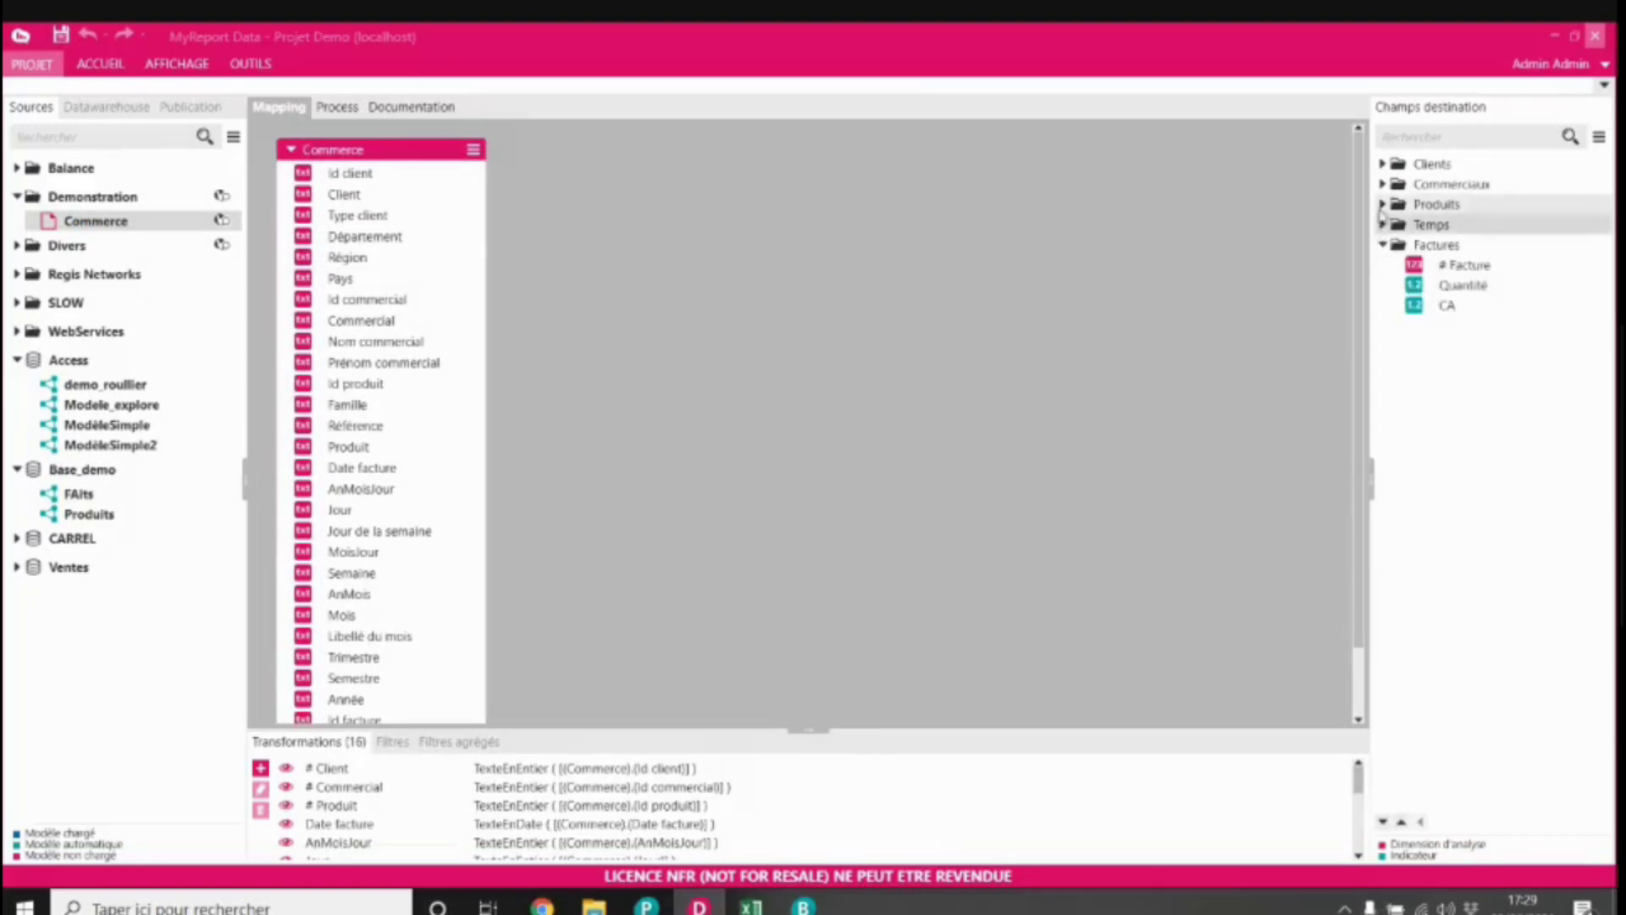
left_click(1382, 204)
left_click(1383, 305)
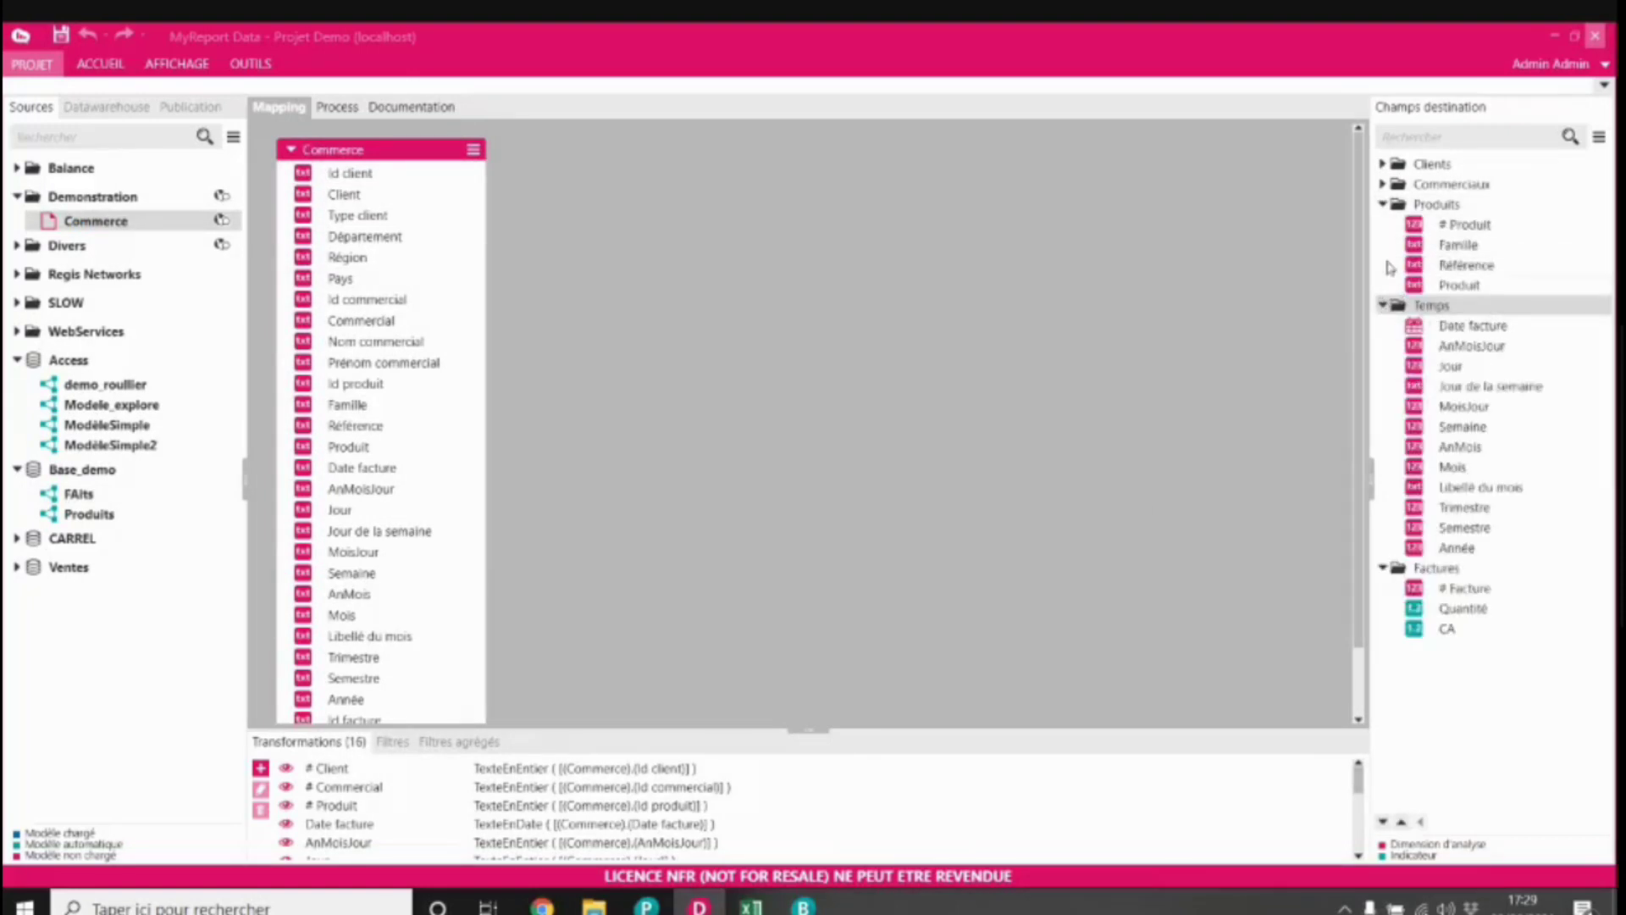
left_click(1382, 183)
left_click(1383, 164)
scroll(1482, 440, "down", 1)
scroll(1457, 658, "up", 1)
left_click_drag(1372, 540, 1262, 540)
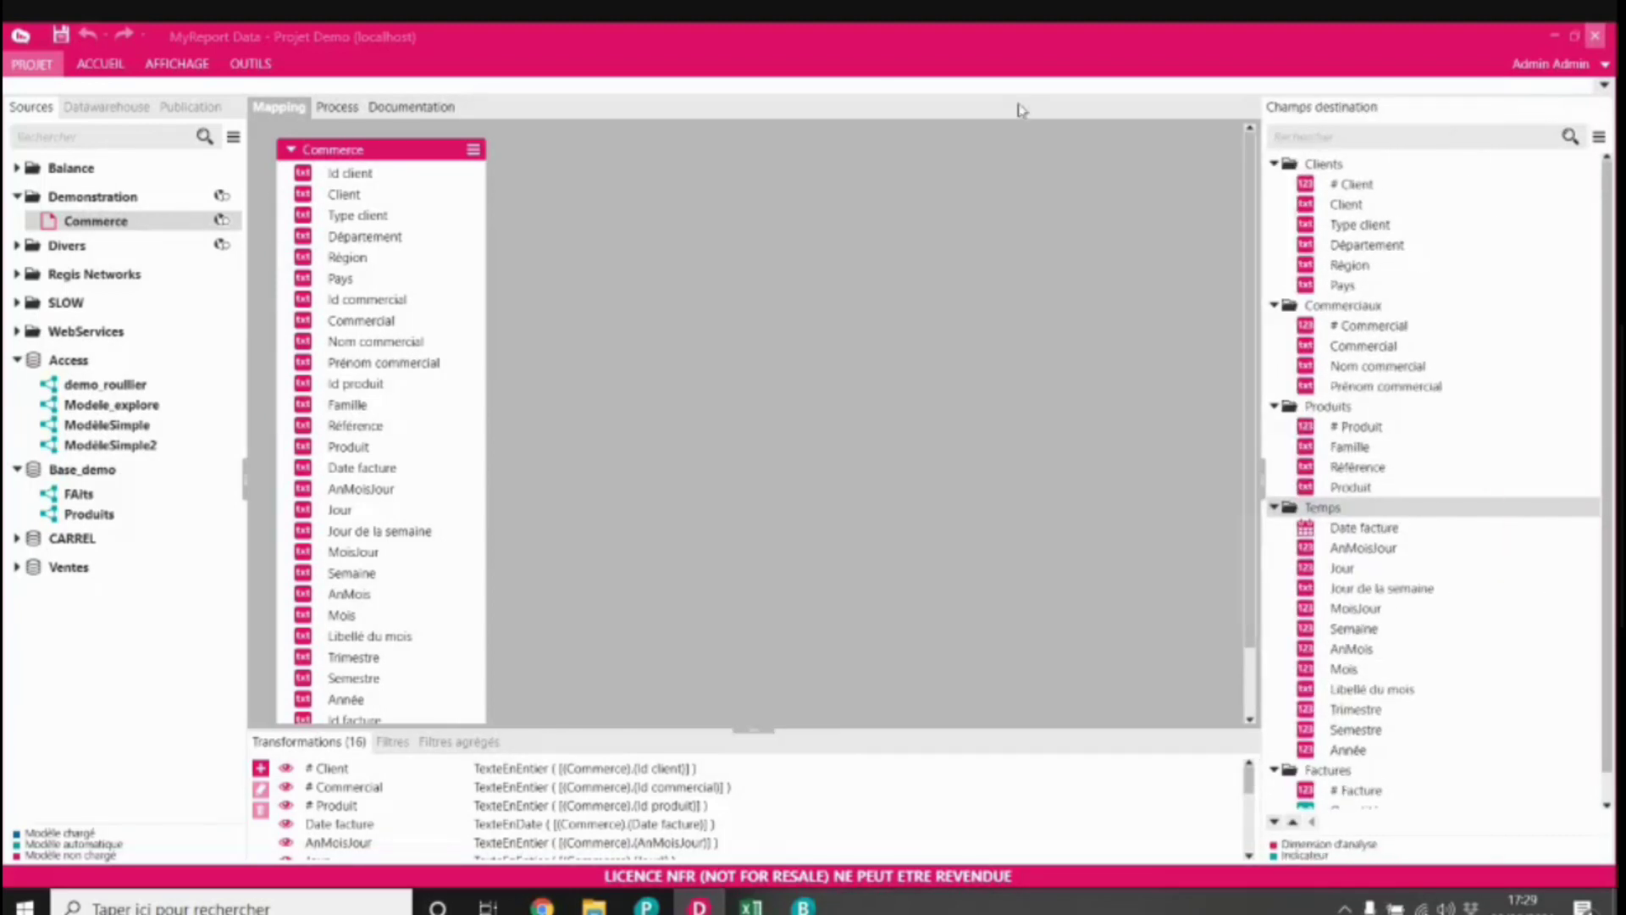
Step: Switch to MyReport Page and create a new dashboard named Webdemo in Dossier
left_click(646, 904)
left_click(101, 262)
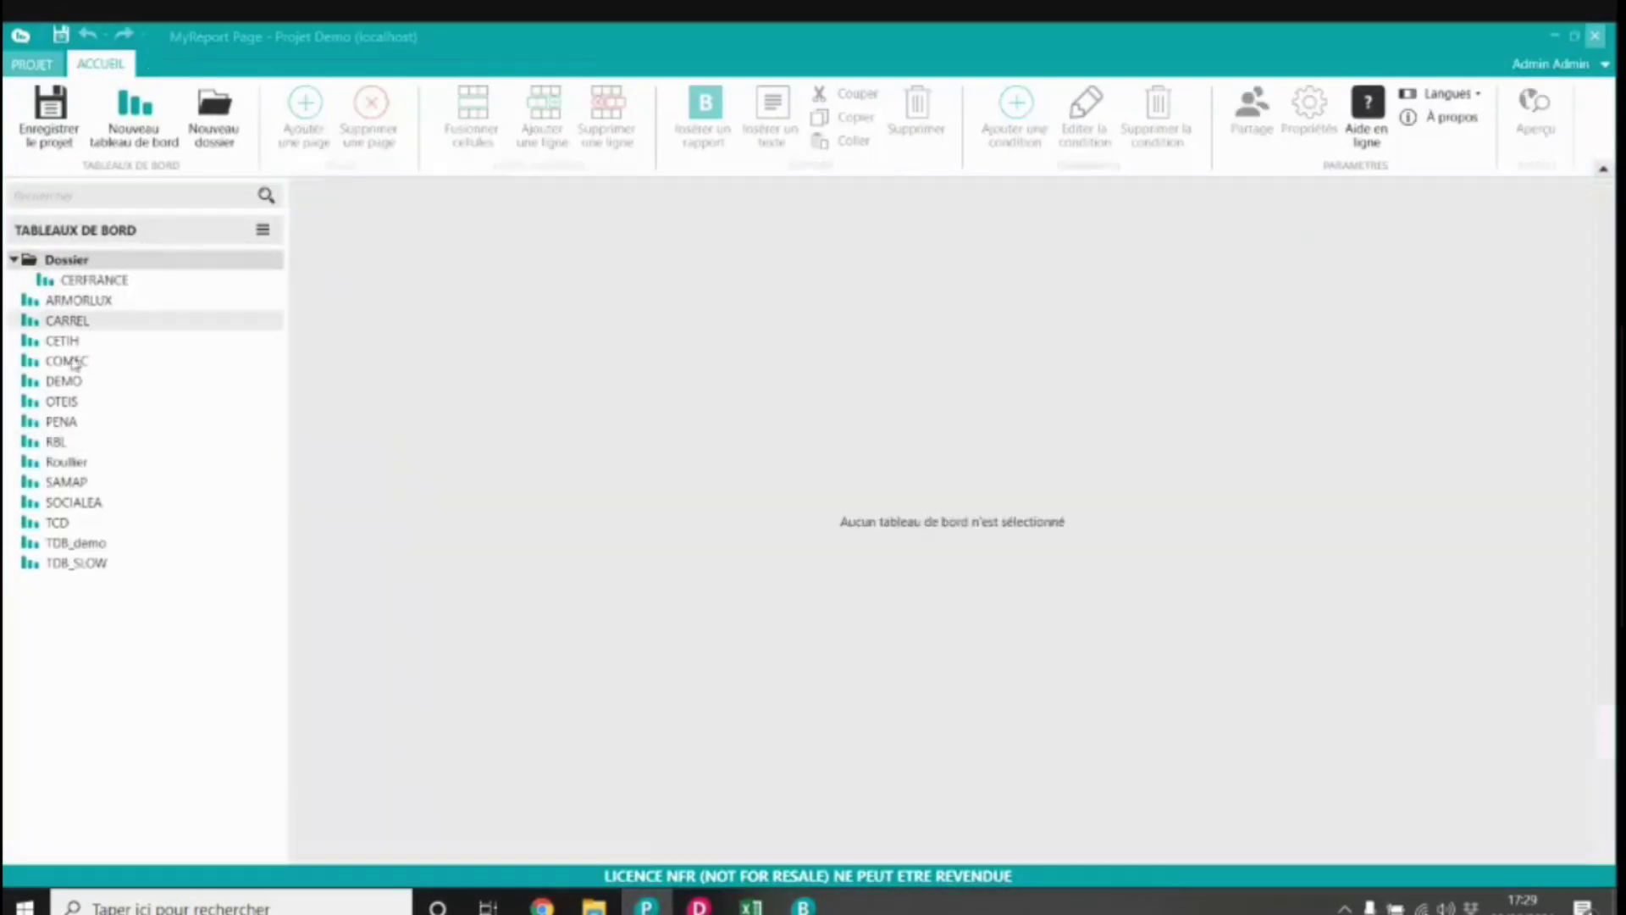
left_click(136, 138)
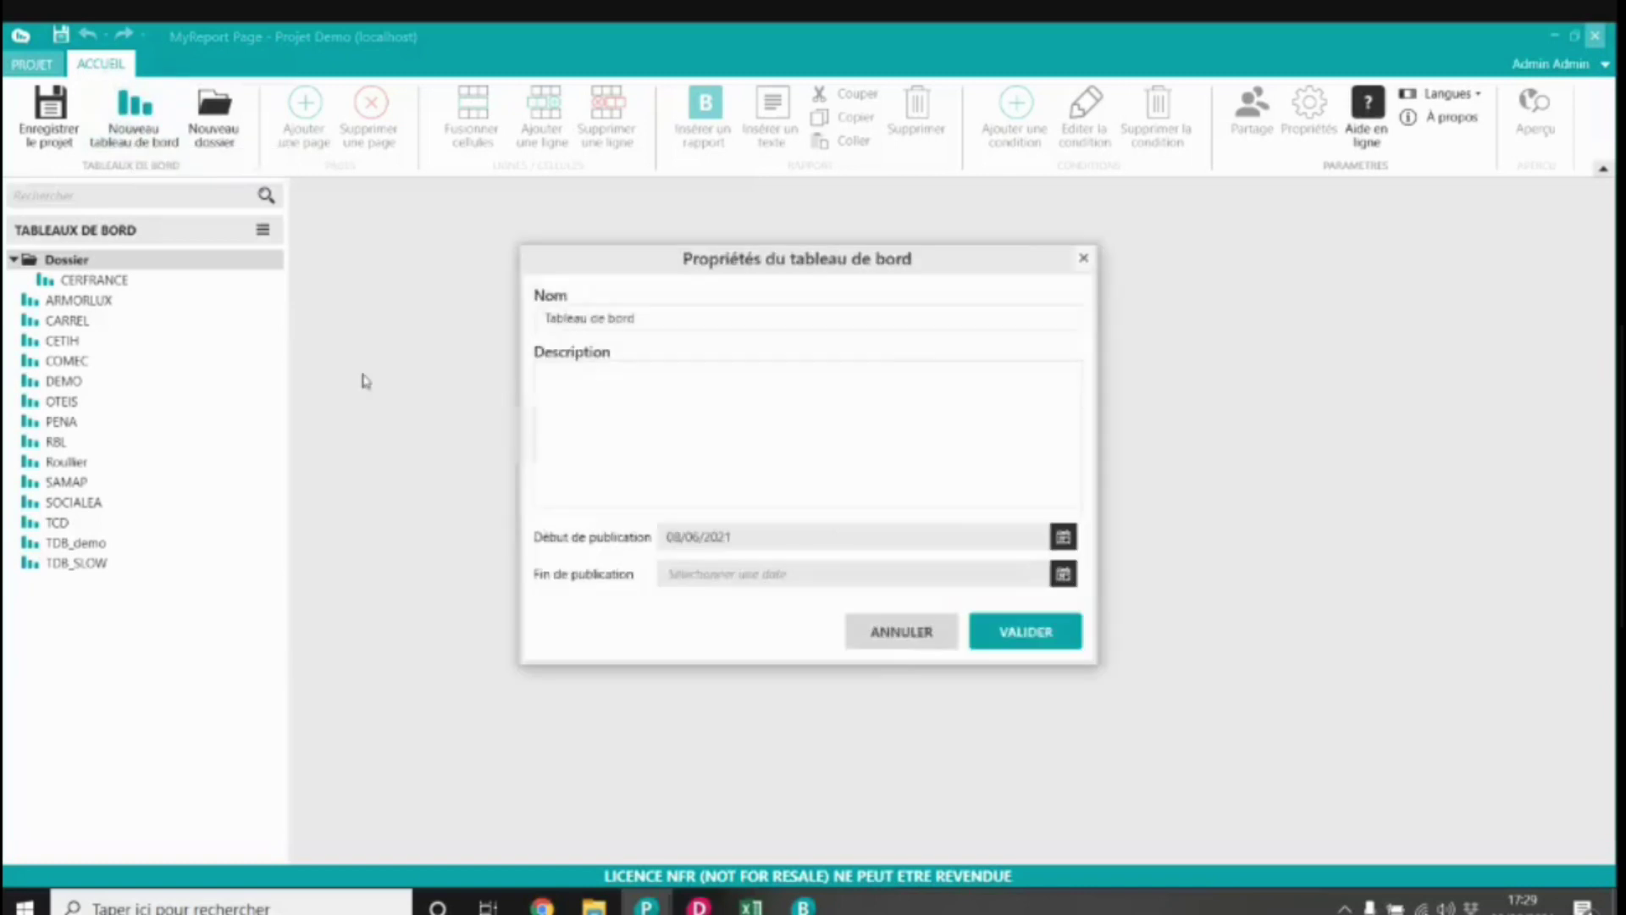
left_click_drag(675, 324, 392, 339)
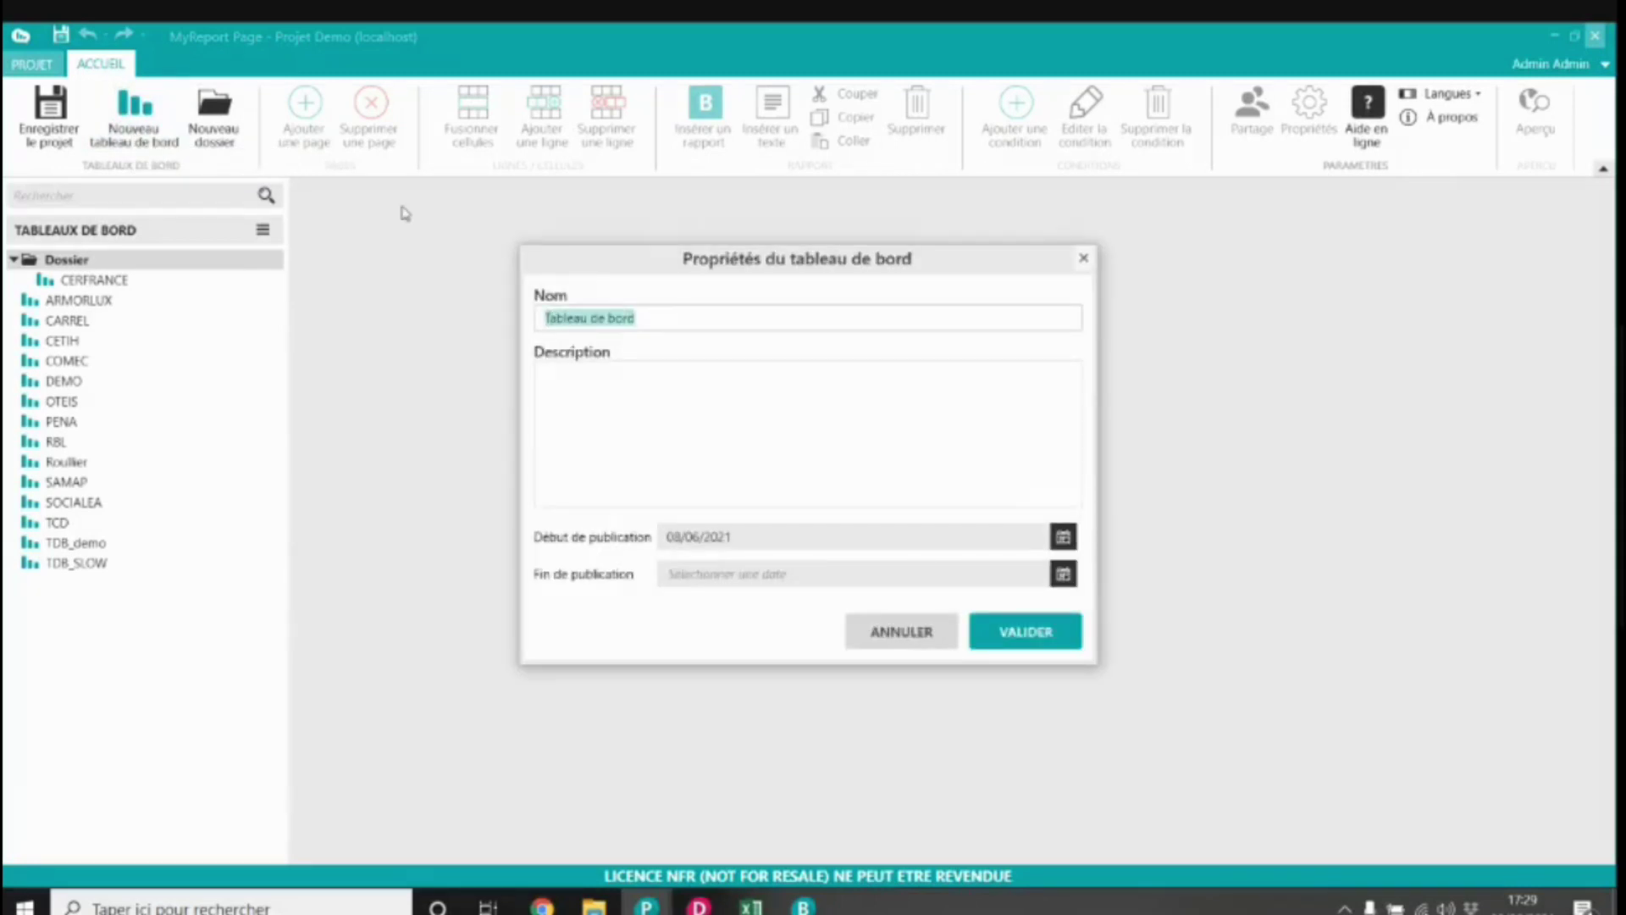
type("Webdemo")
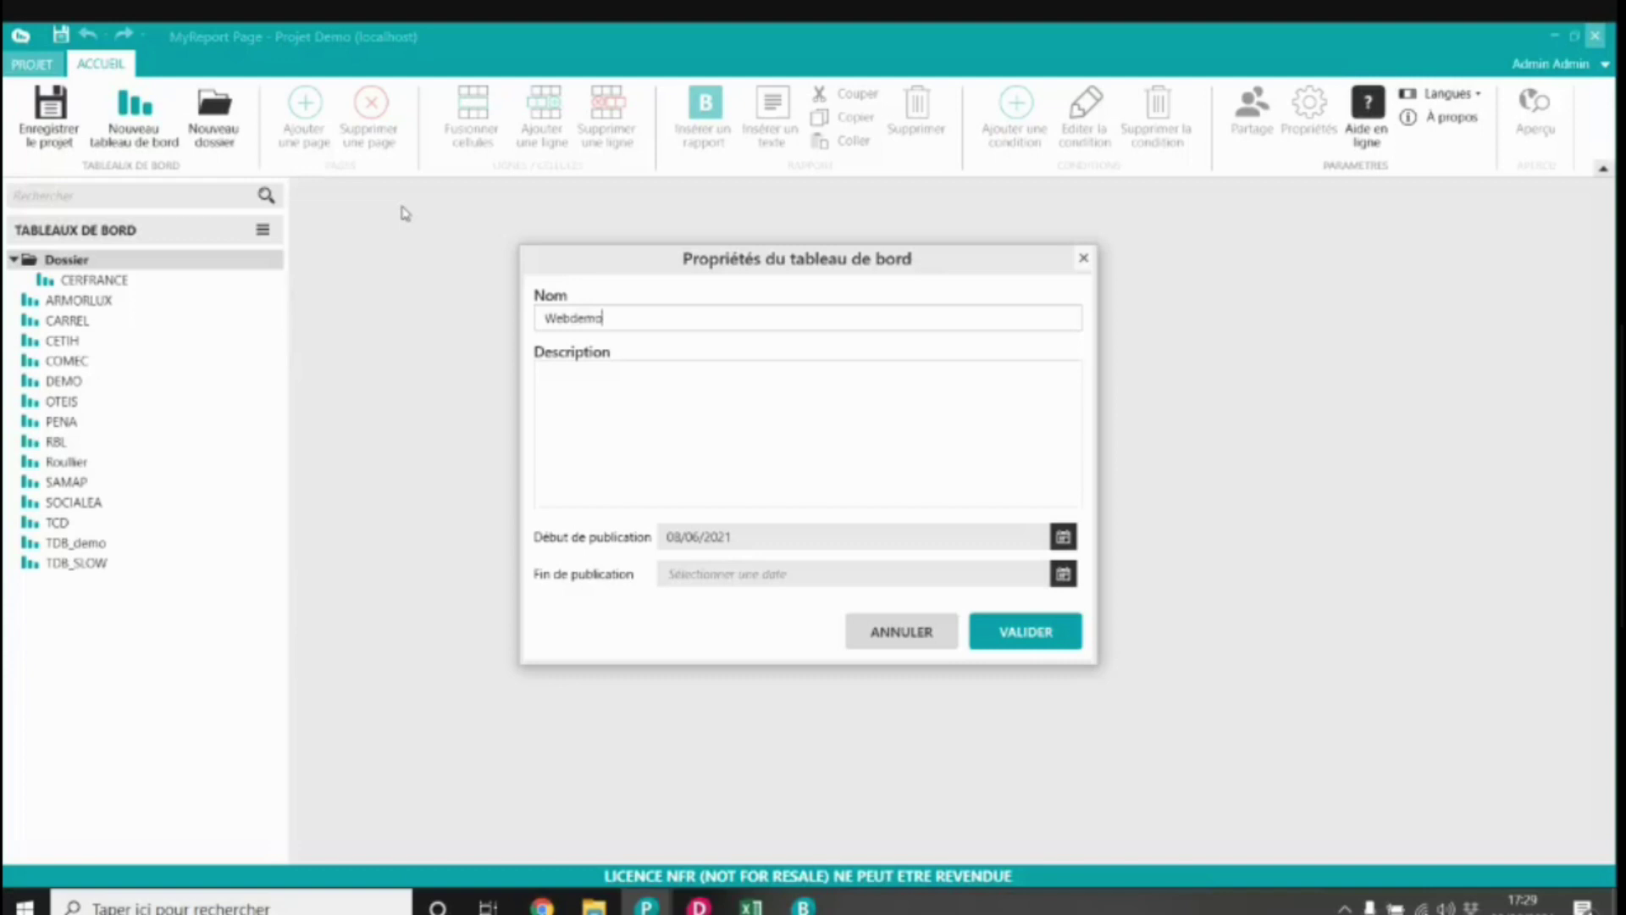
key("Return")
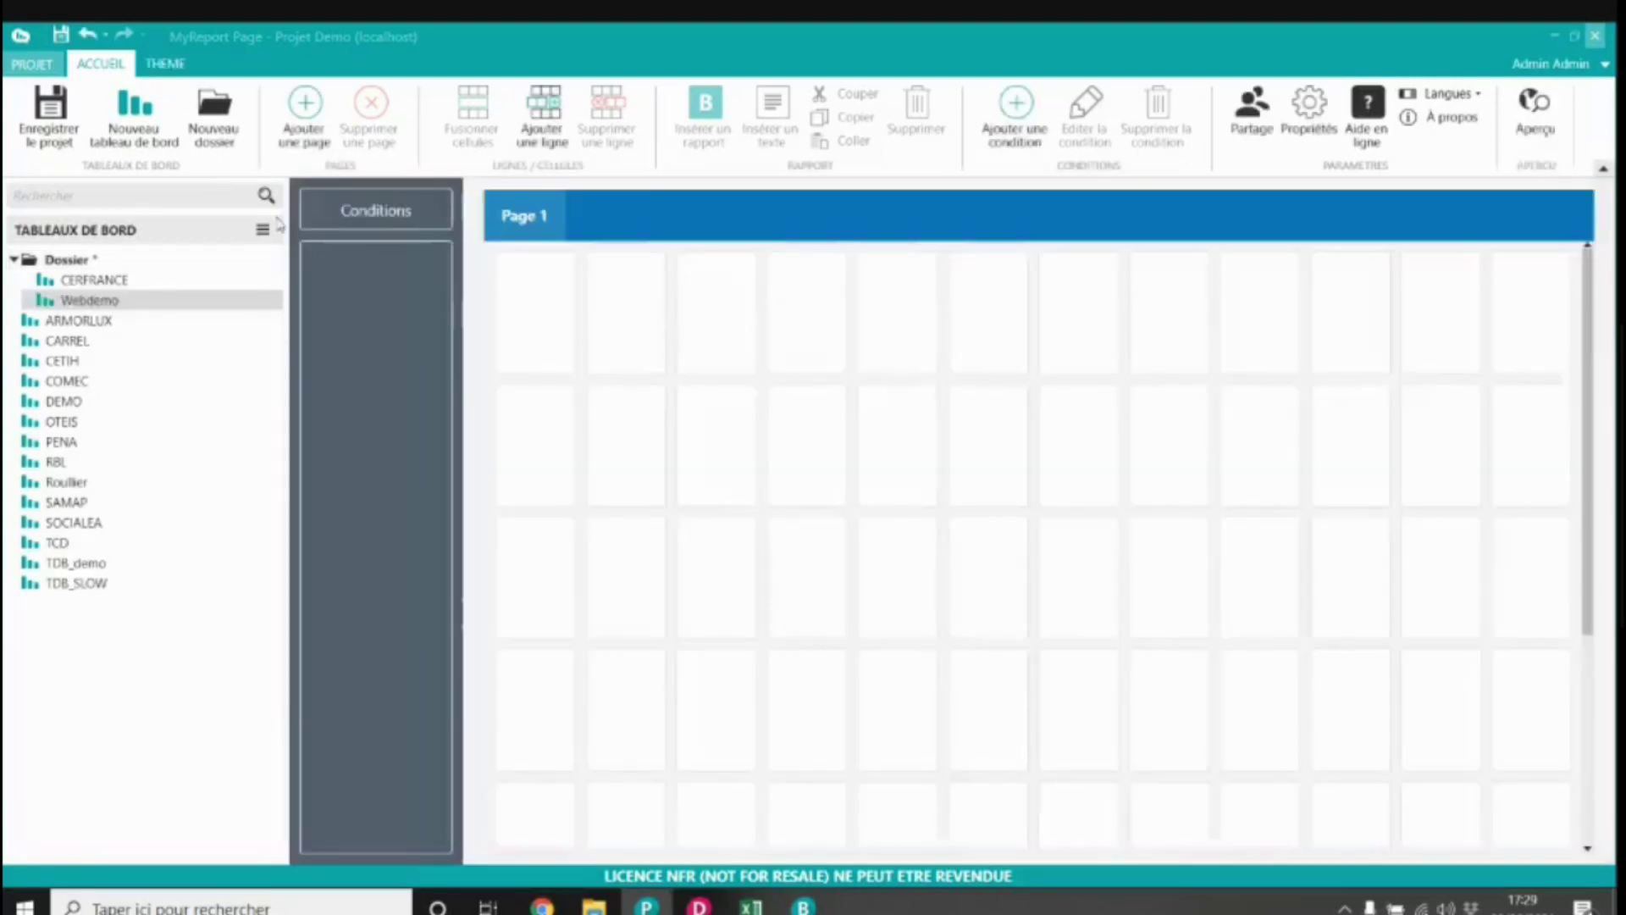
Step: Merge the first six cells of the top row into two three-cell blocks and insert a CA sum indicator in the first
left_click_drag(551, 312, 1002, 339)
left_click(472, 119)
left_click(472, 119)
left_click(616, 322)
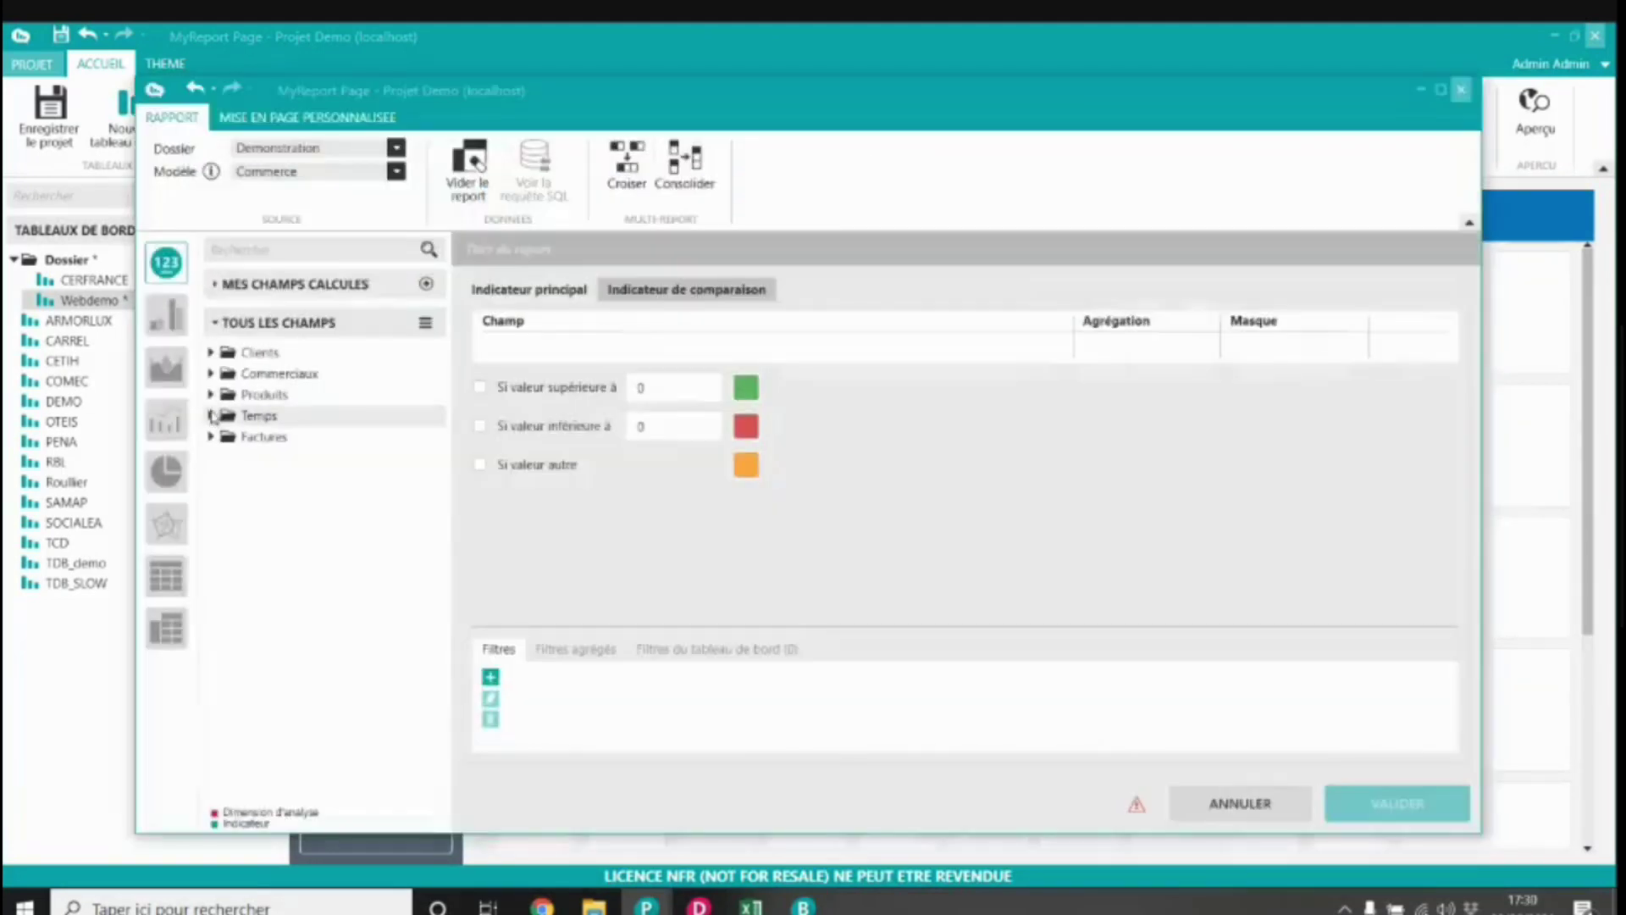
left_click(210, 437)
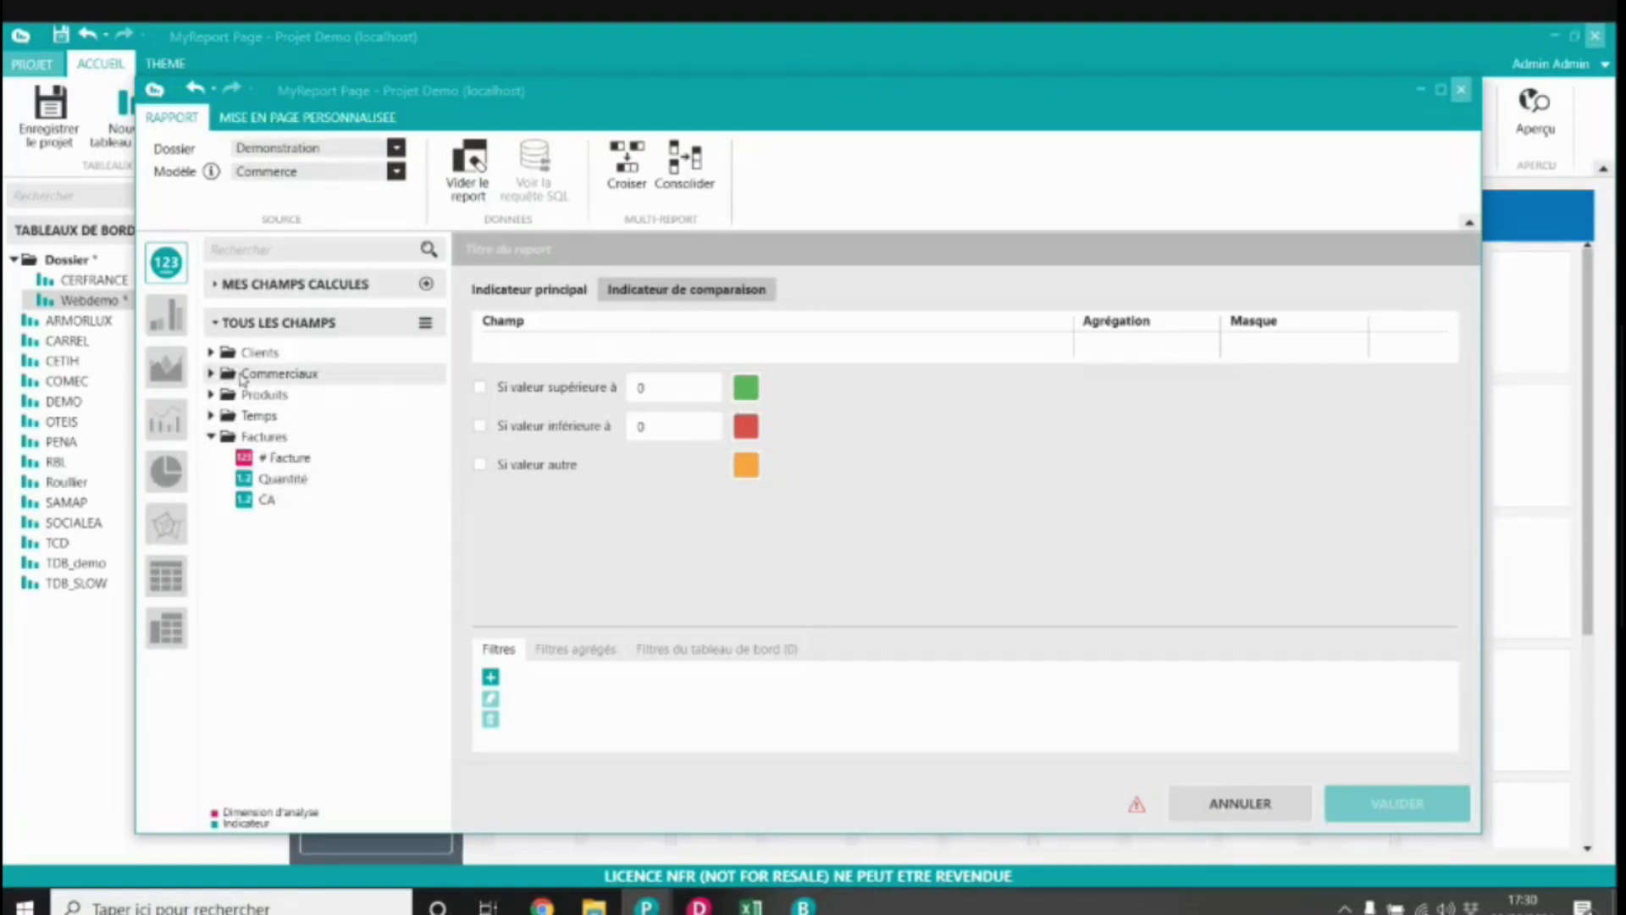
left_click(271, 502)
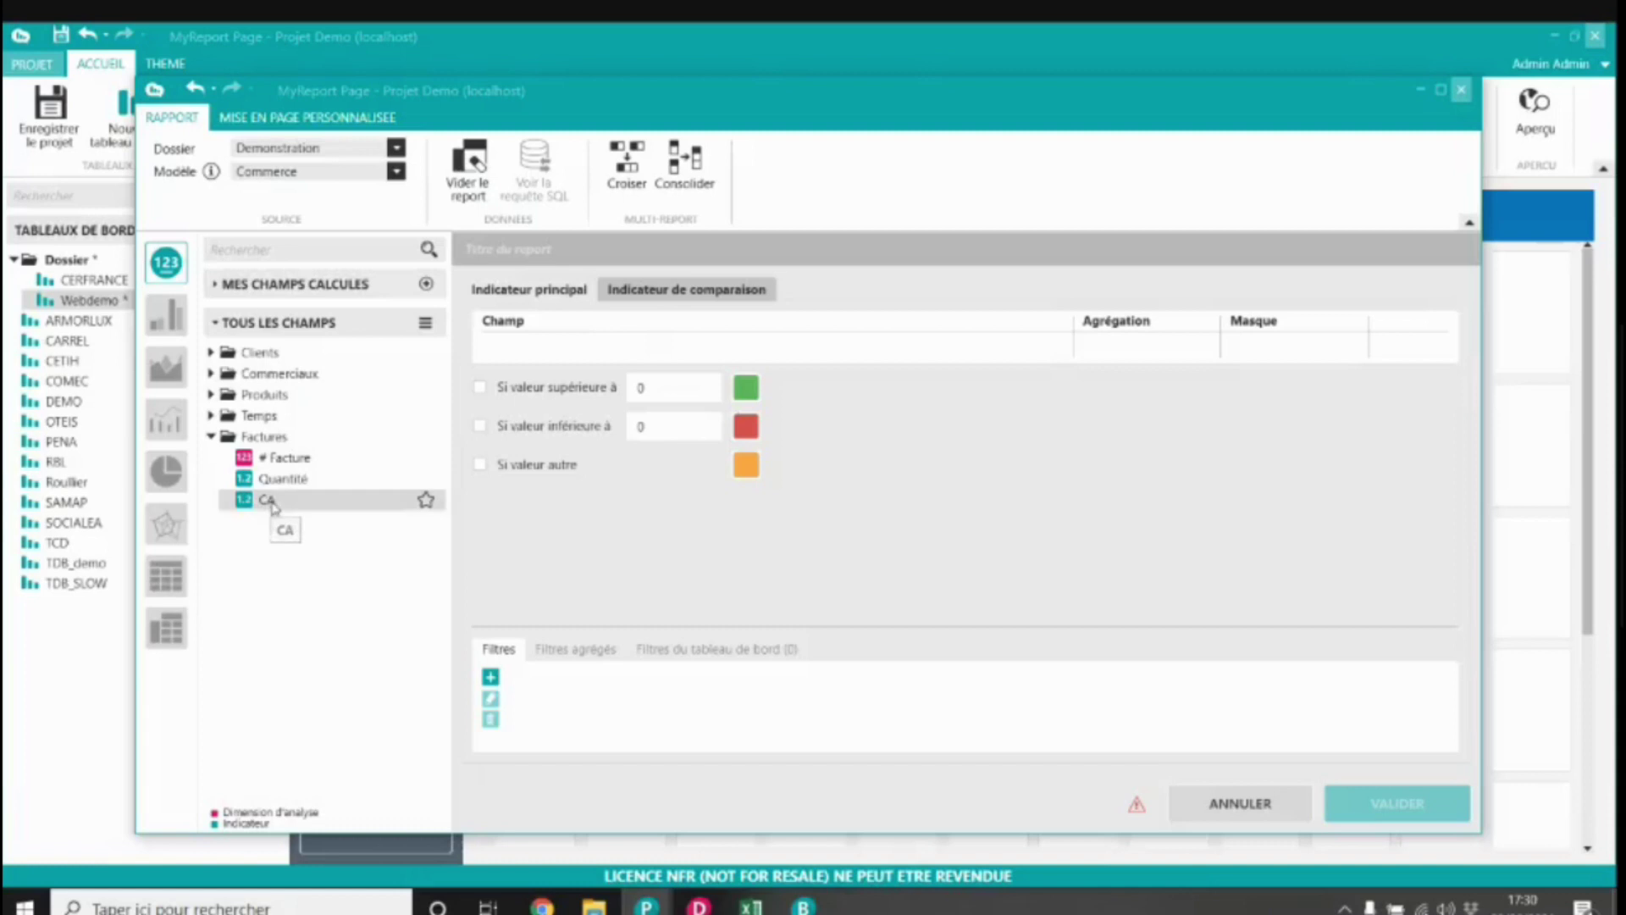
left_click_drag(631, 348, 637, 353)
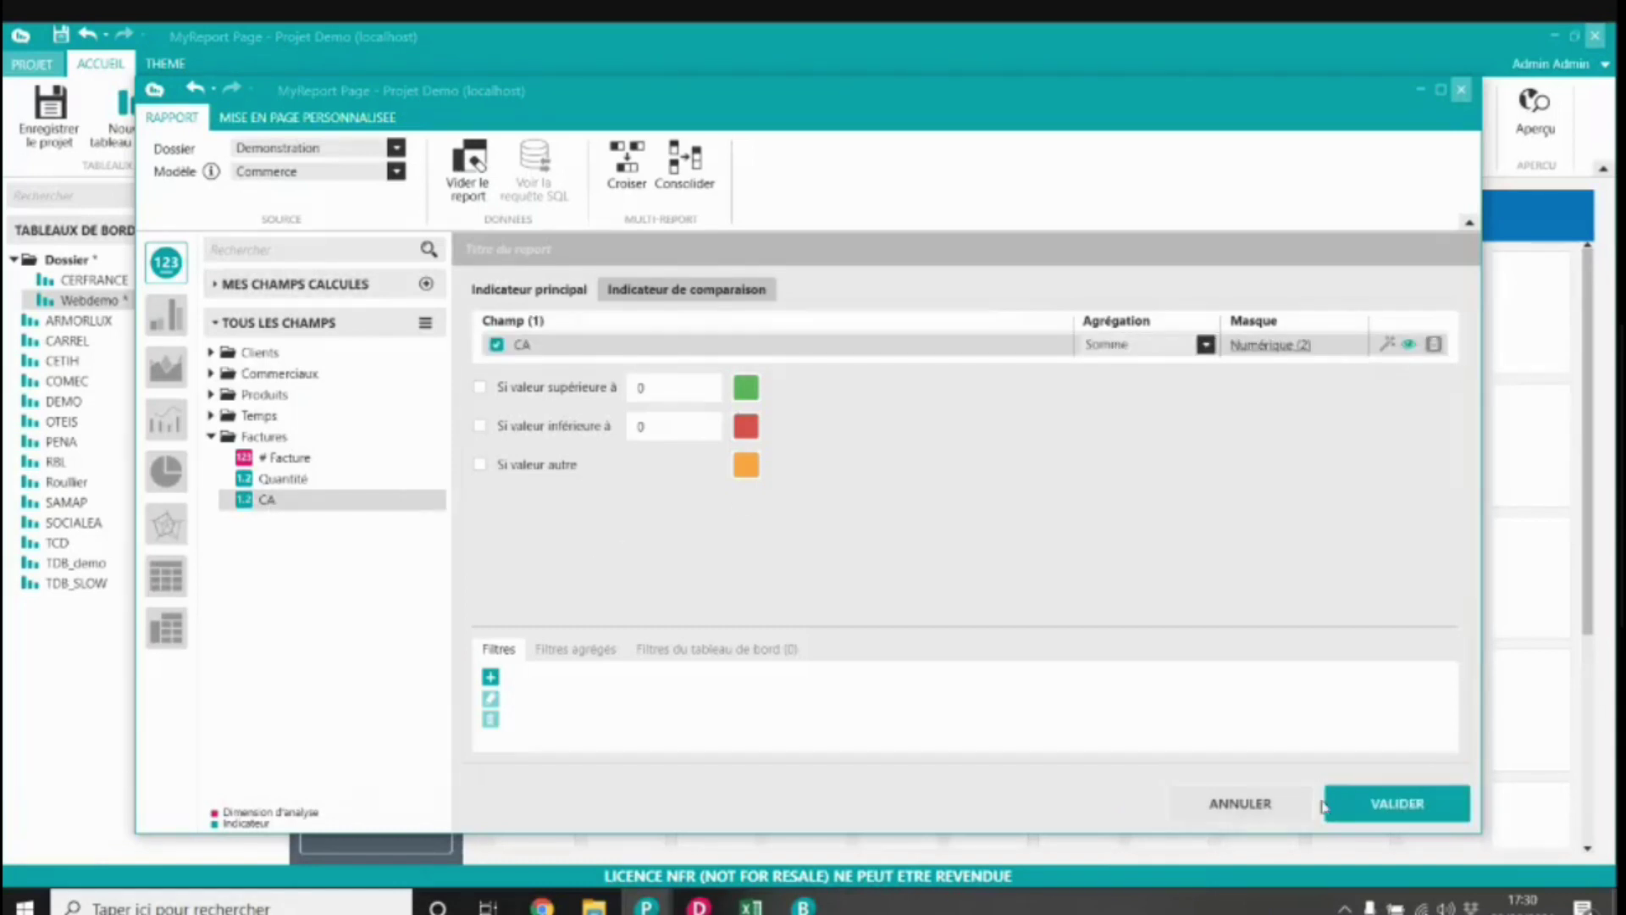
left_click(1368, 814)
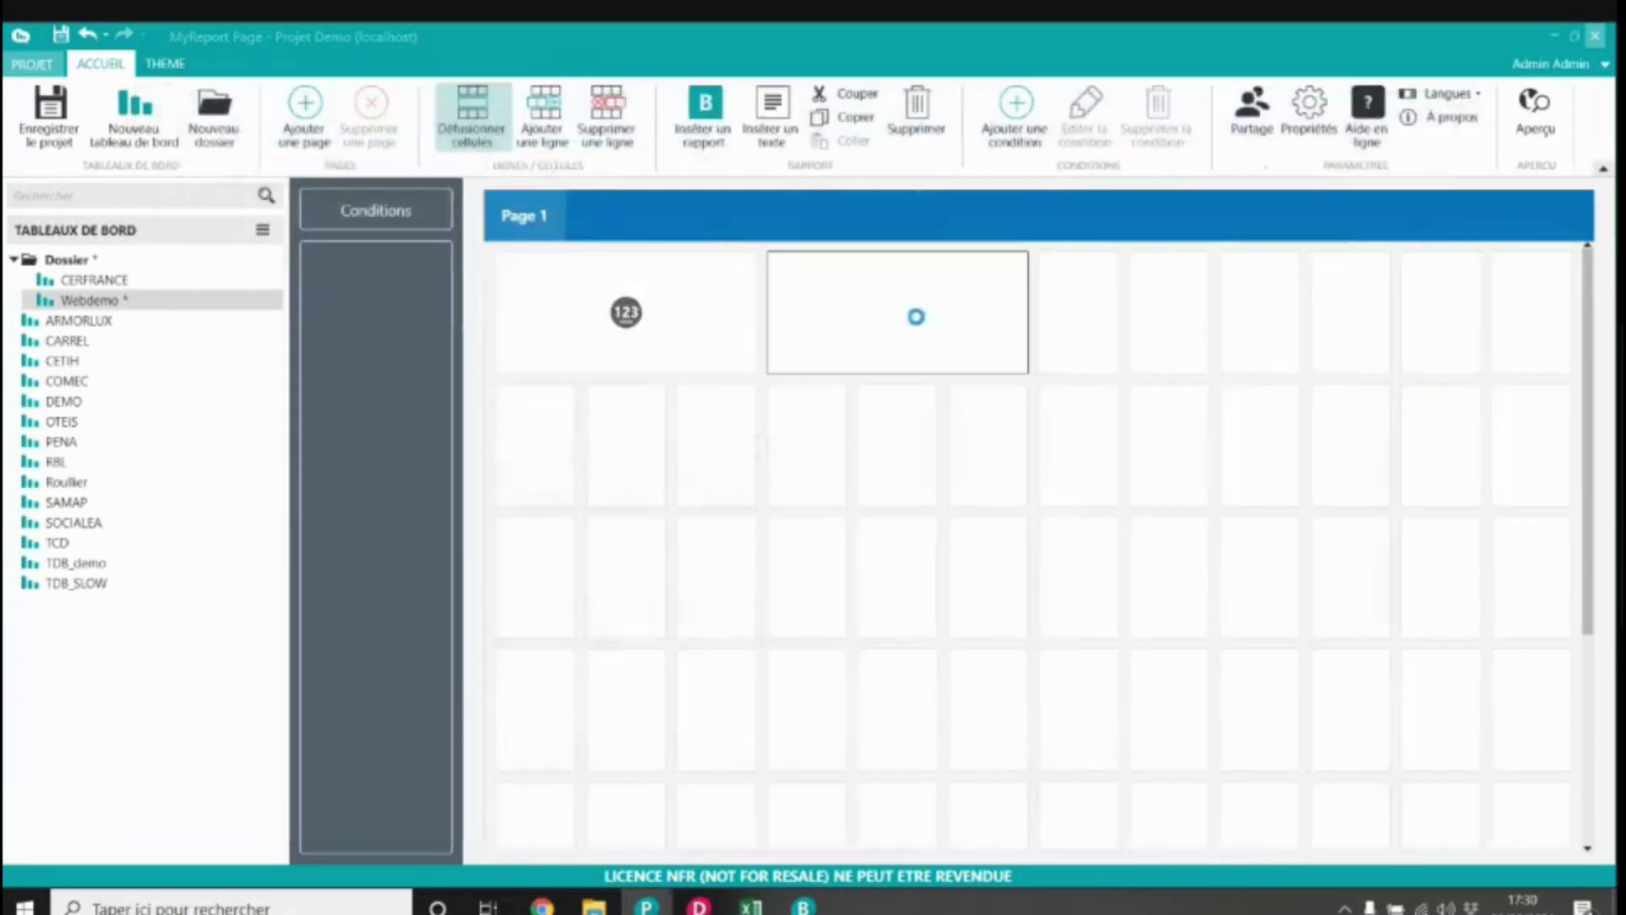
Step: Insert a second single-value indicator in the adjacent merged block, using CA from the Factures fields
left_click(915, 316)
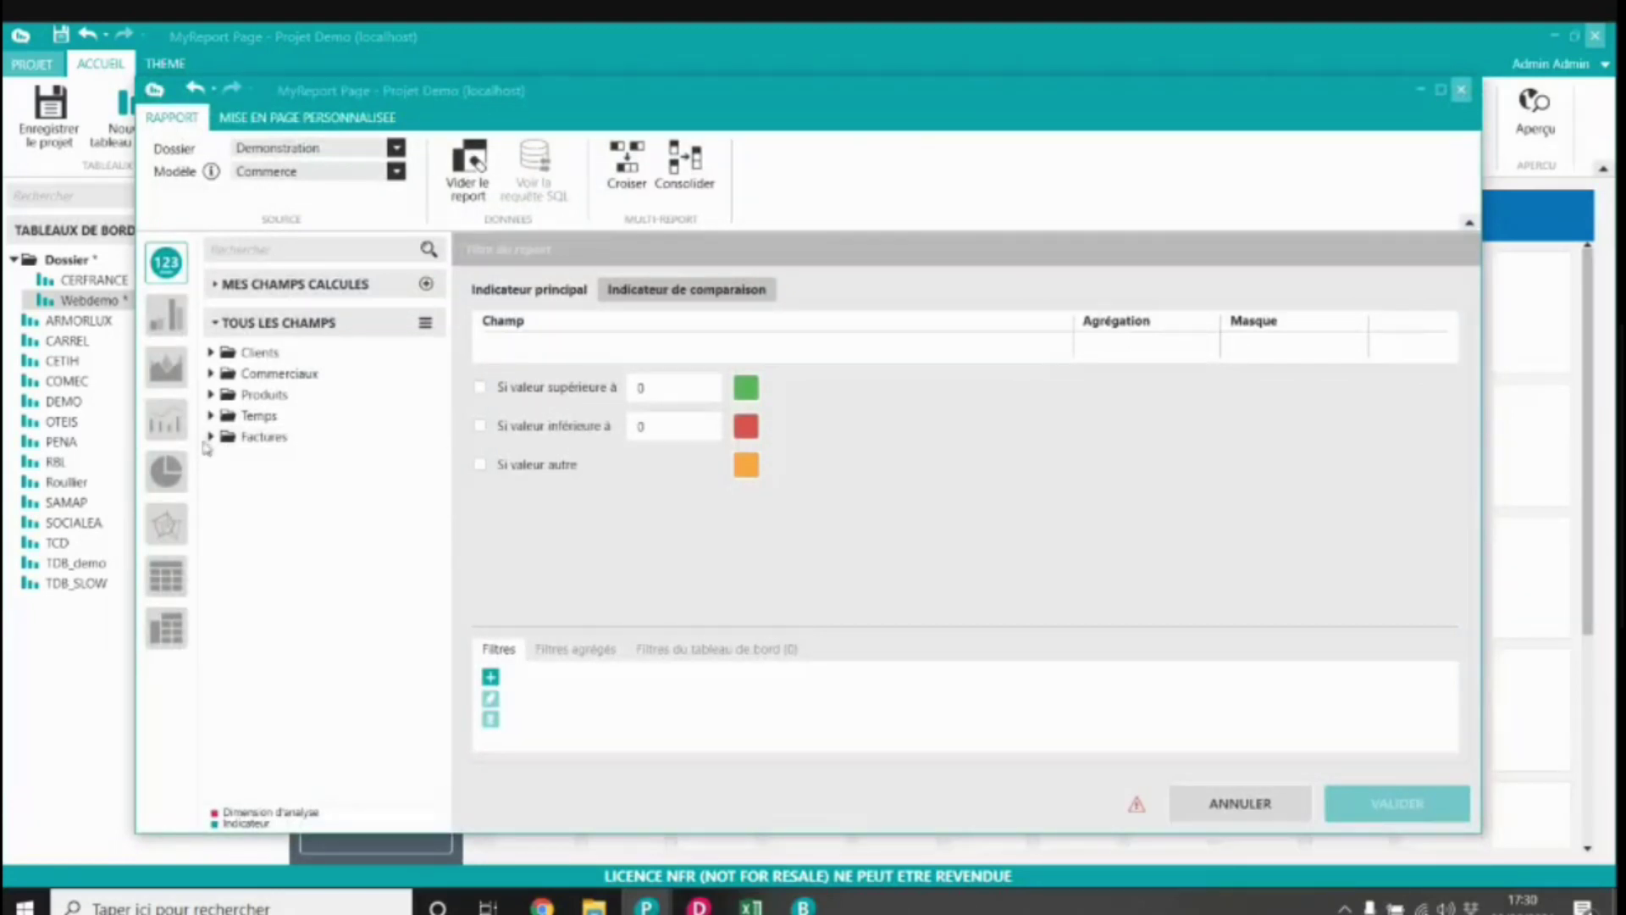
left_click(210, 437)
left_click_drag(263, 479, 634, 320)
left_click_drag(266, 499, 579, 360)
left_click(1362, 803)
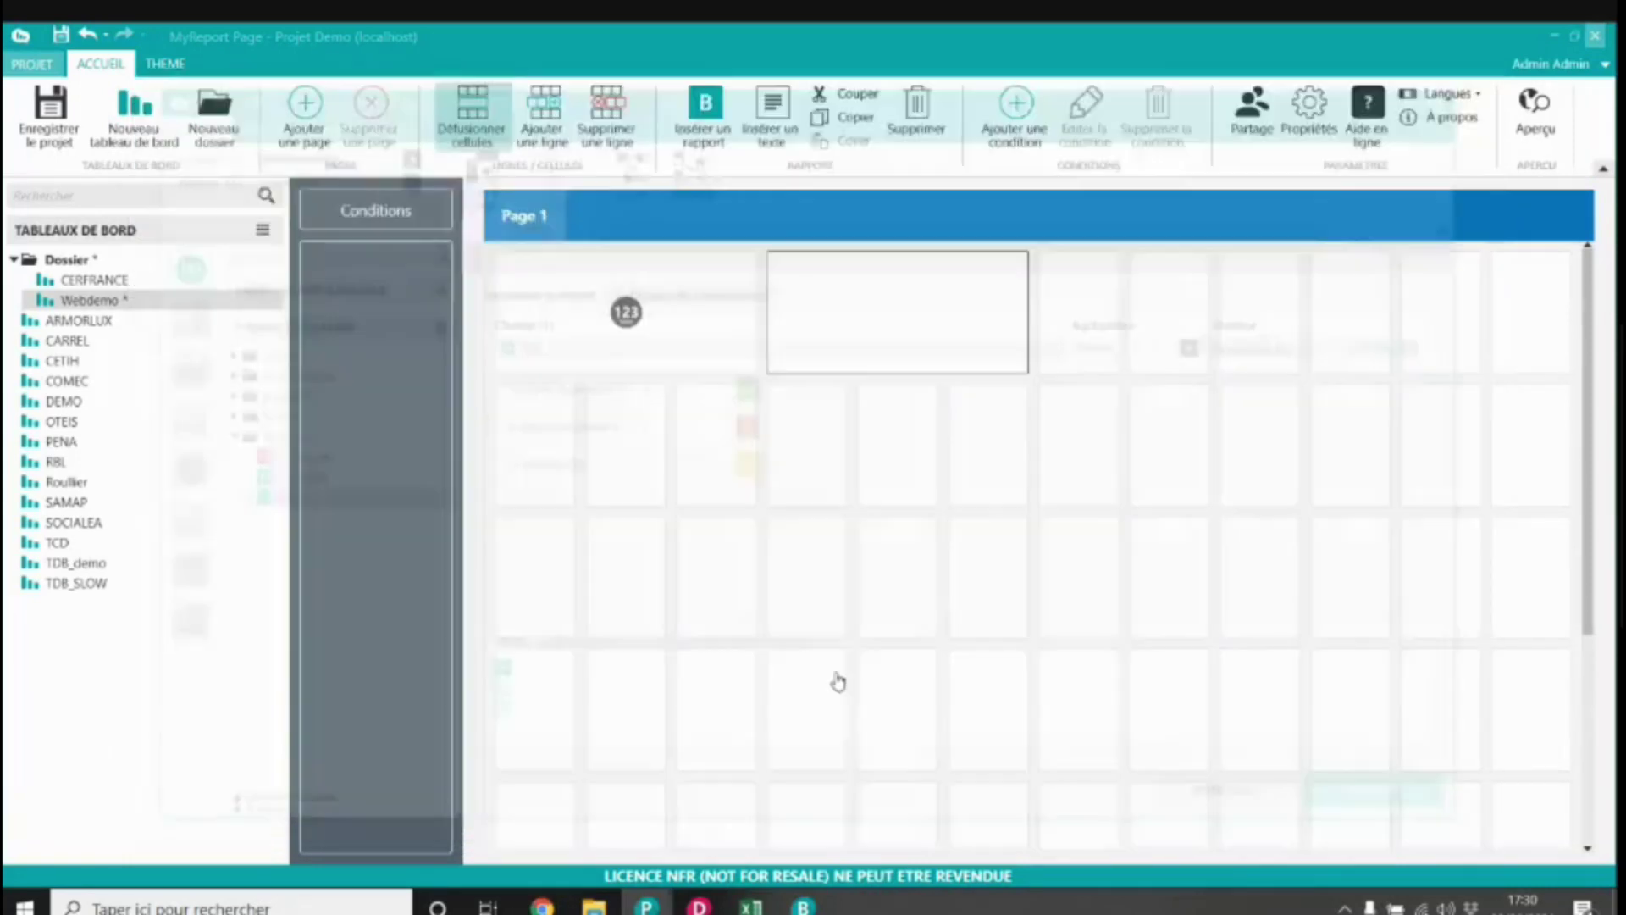
Step: Merge the six-by-three cell block below the indicators and insert a column chart of CA by Année
left_click_drag(554, 467, 998, 754)
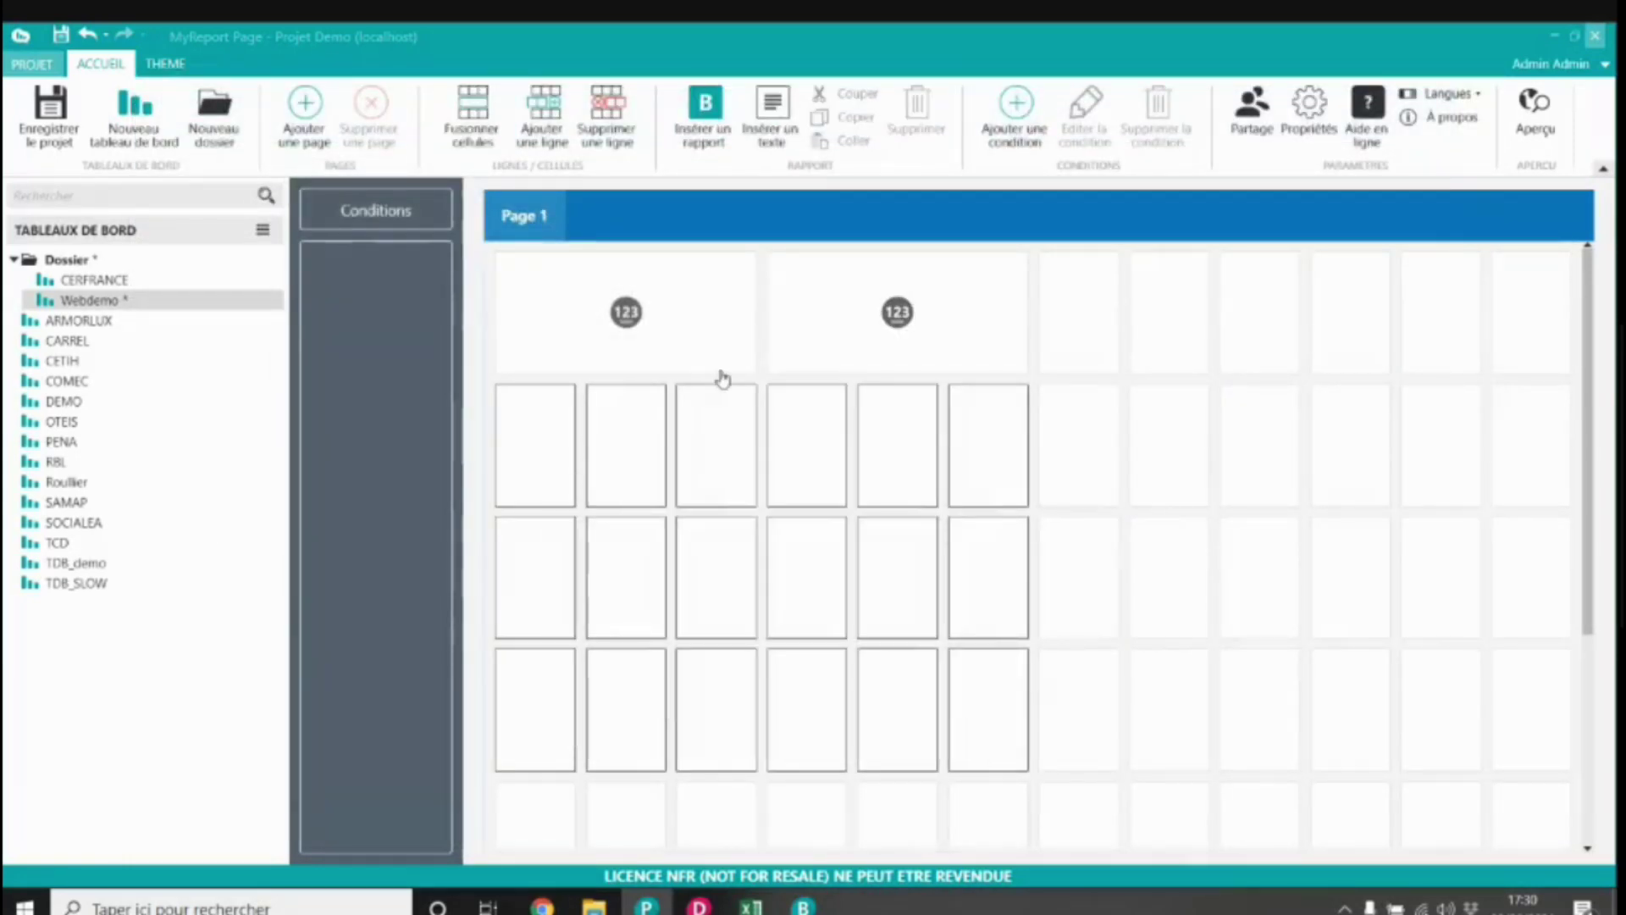
left_click(471, 117)
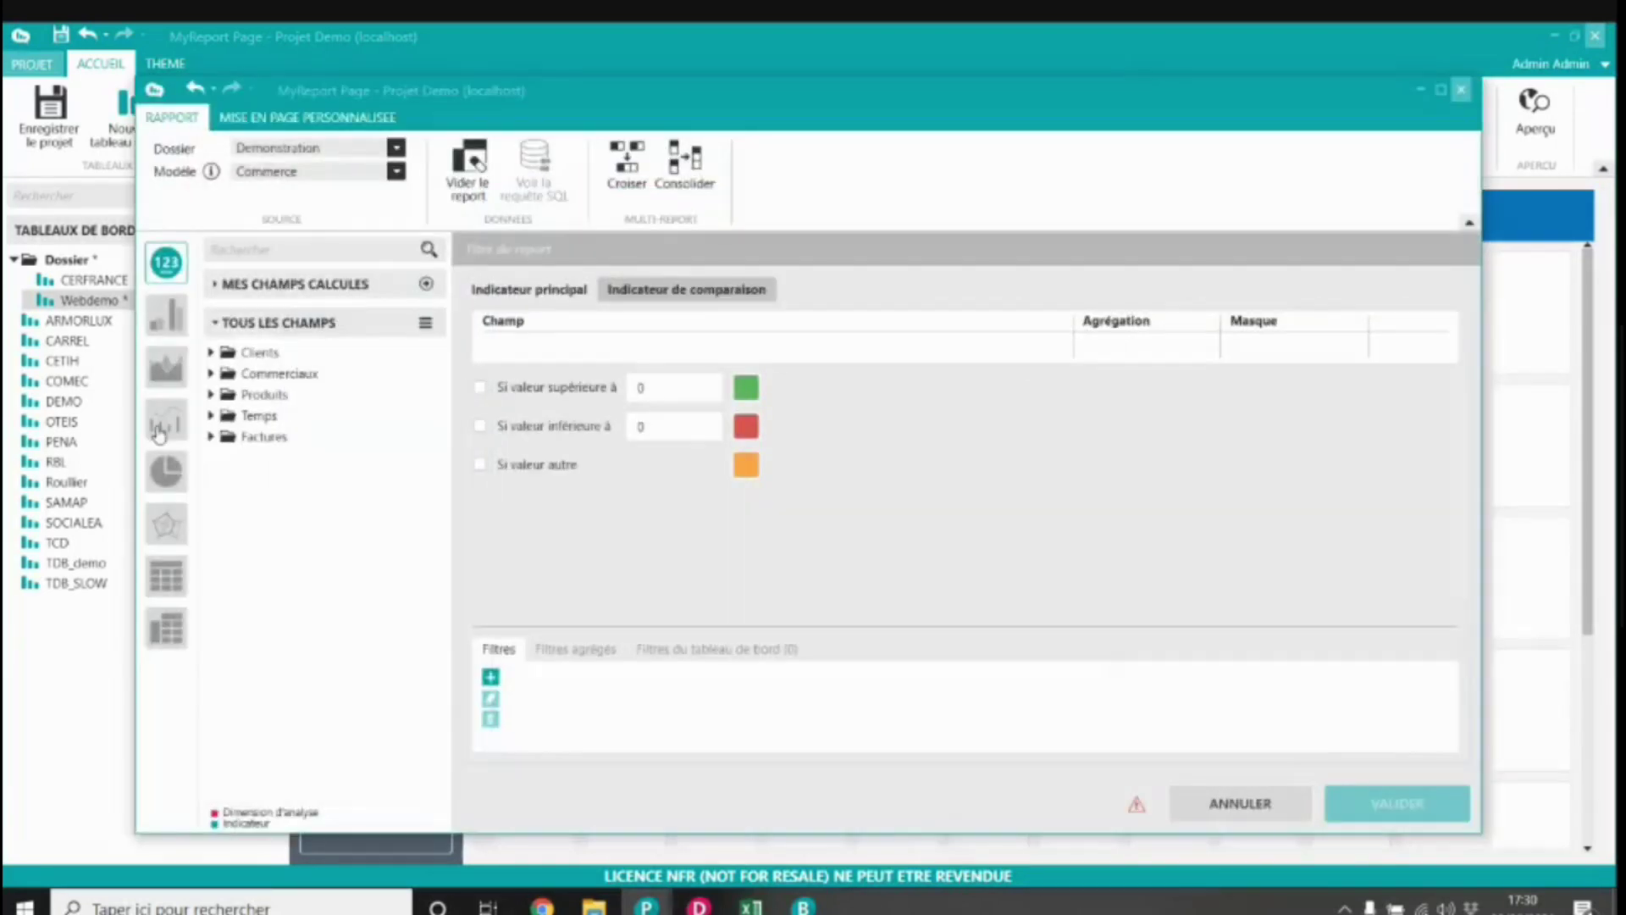
left_click(170, 317)
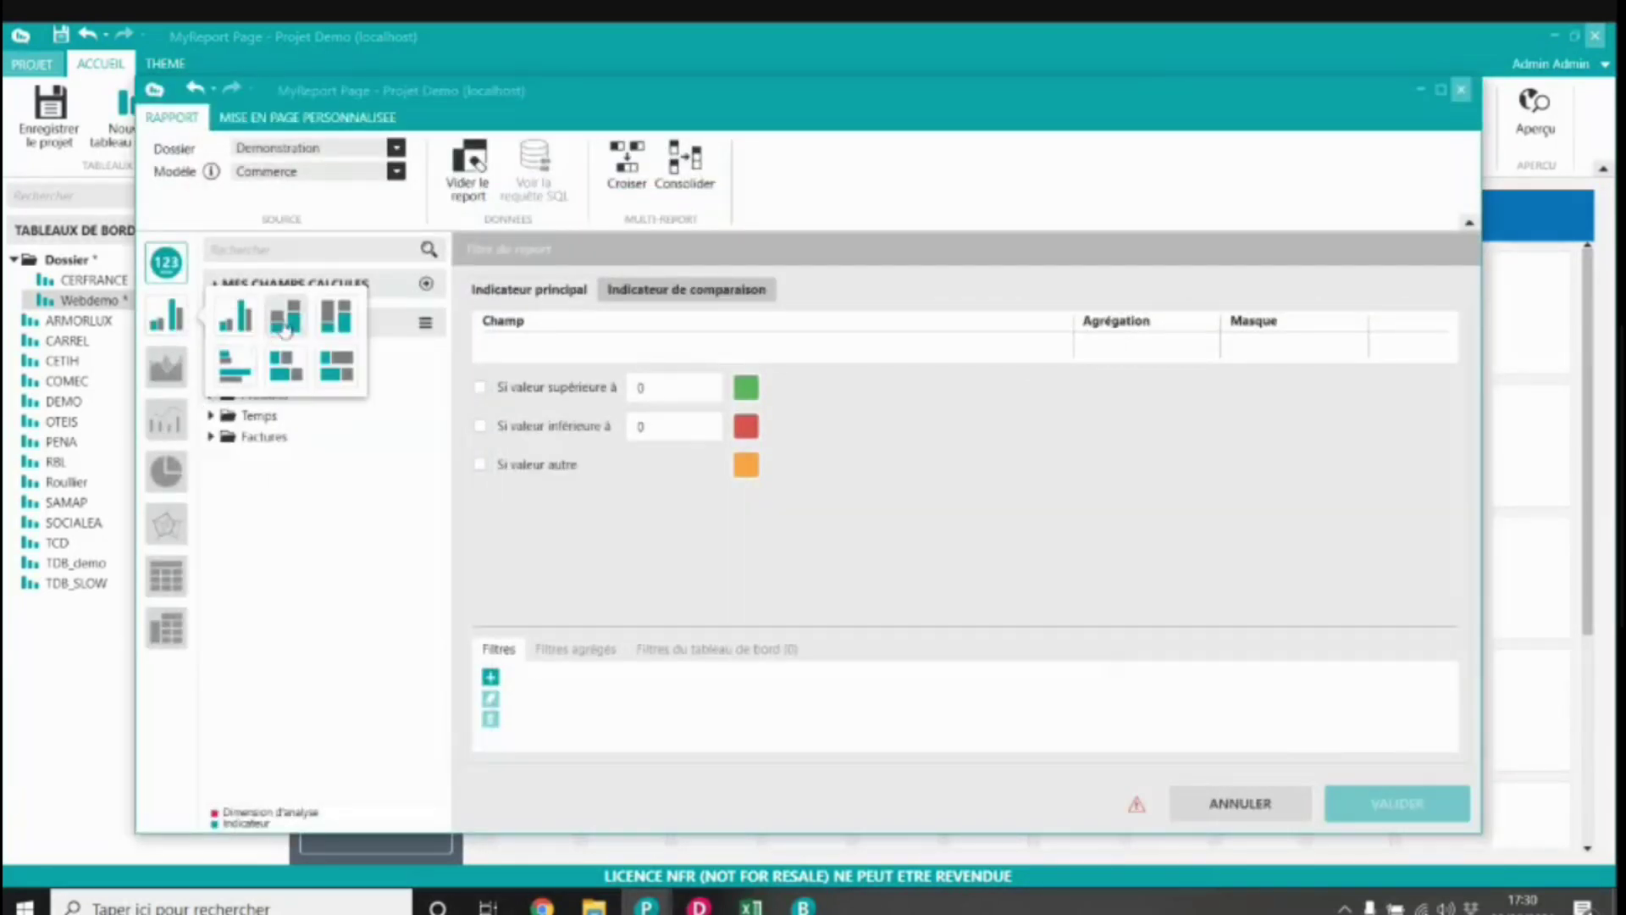
left_click(235, 317)
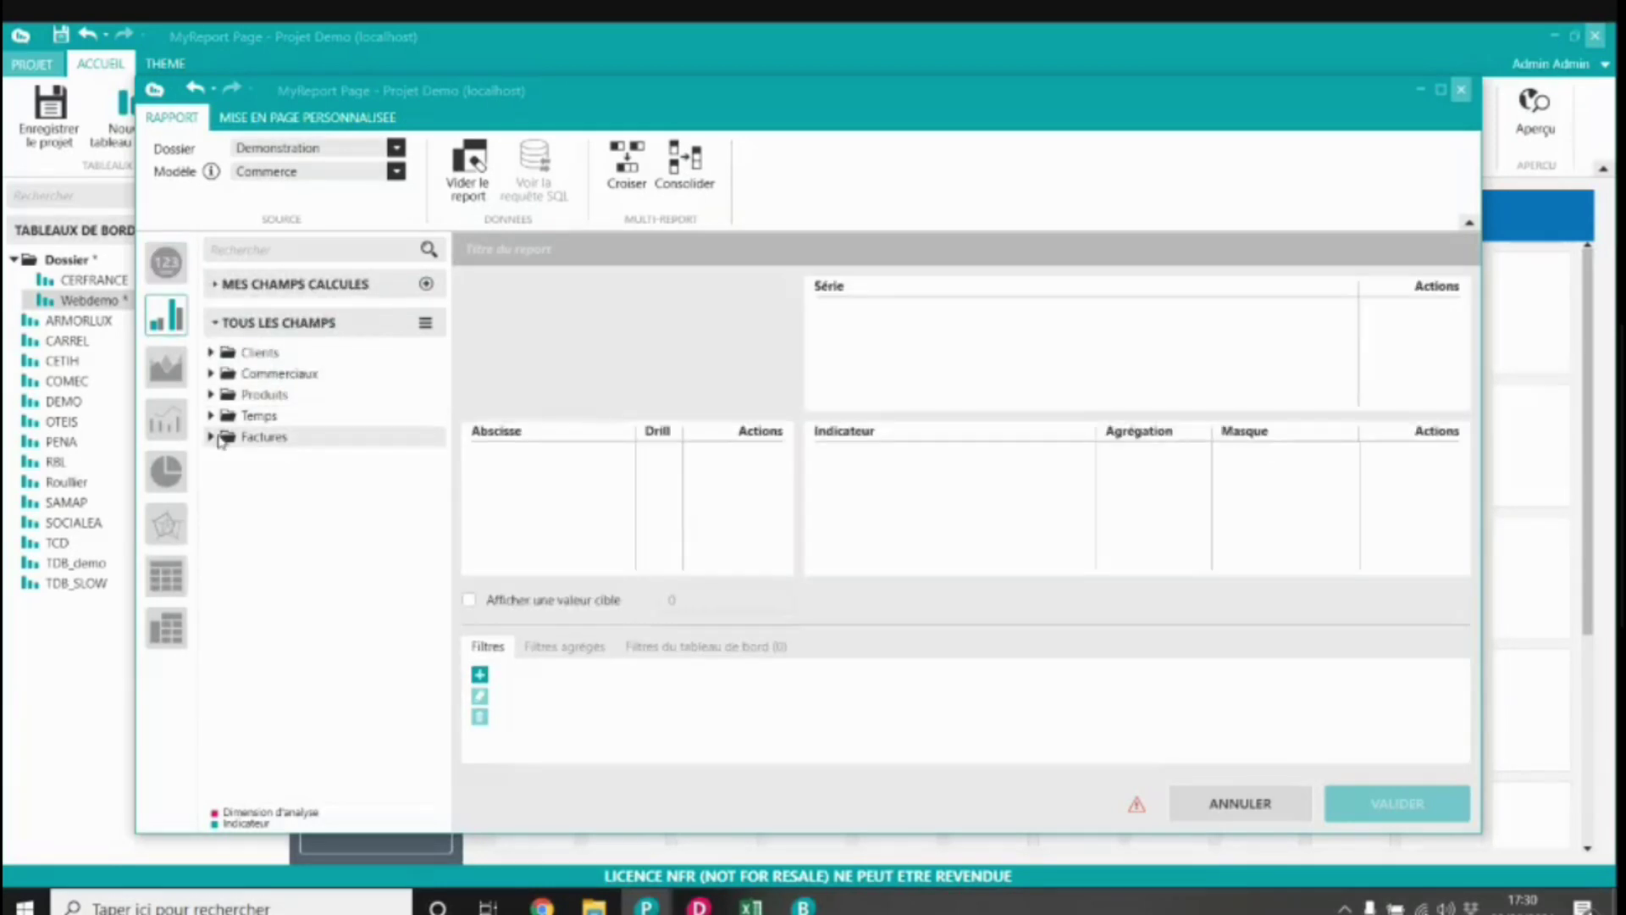
left_click(212, 436)
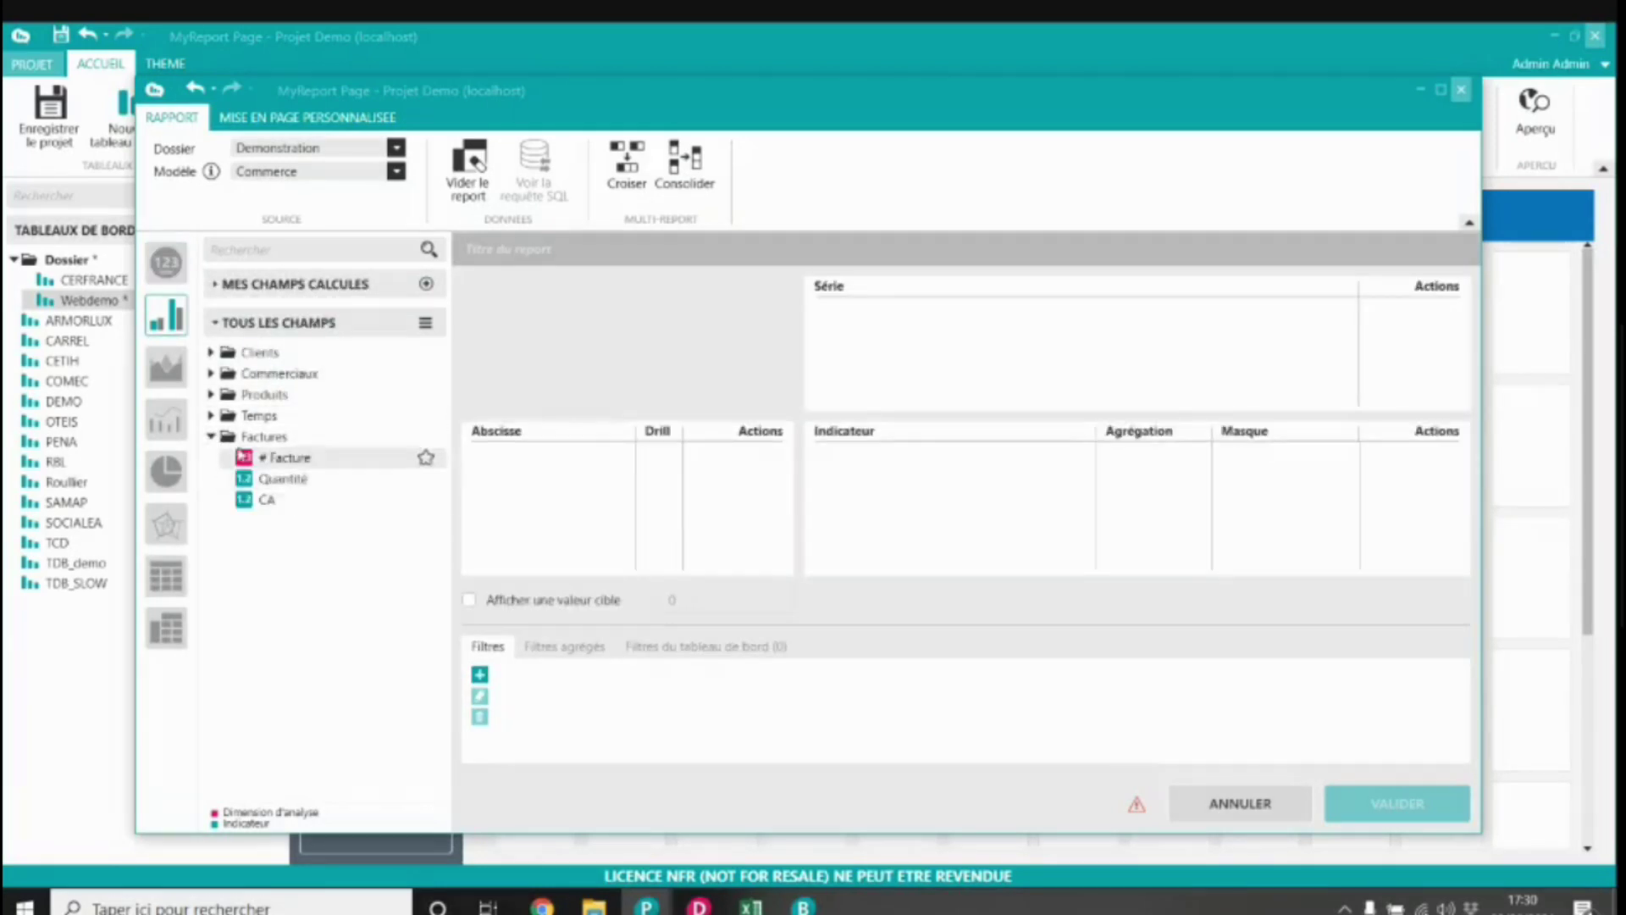
double_click(266, 501)
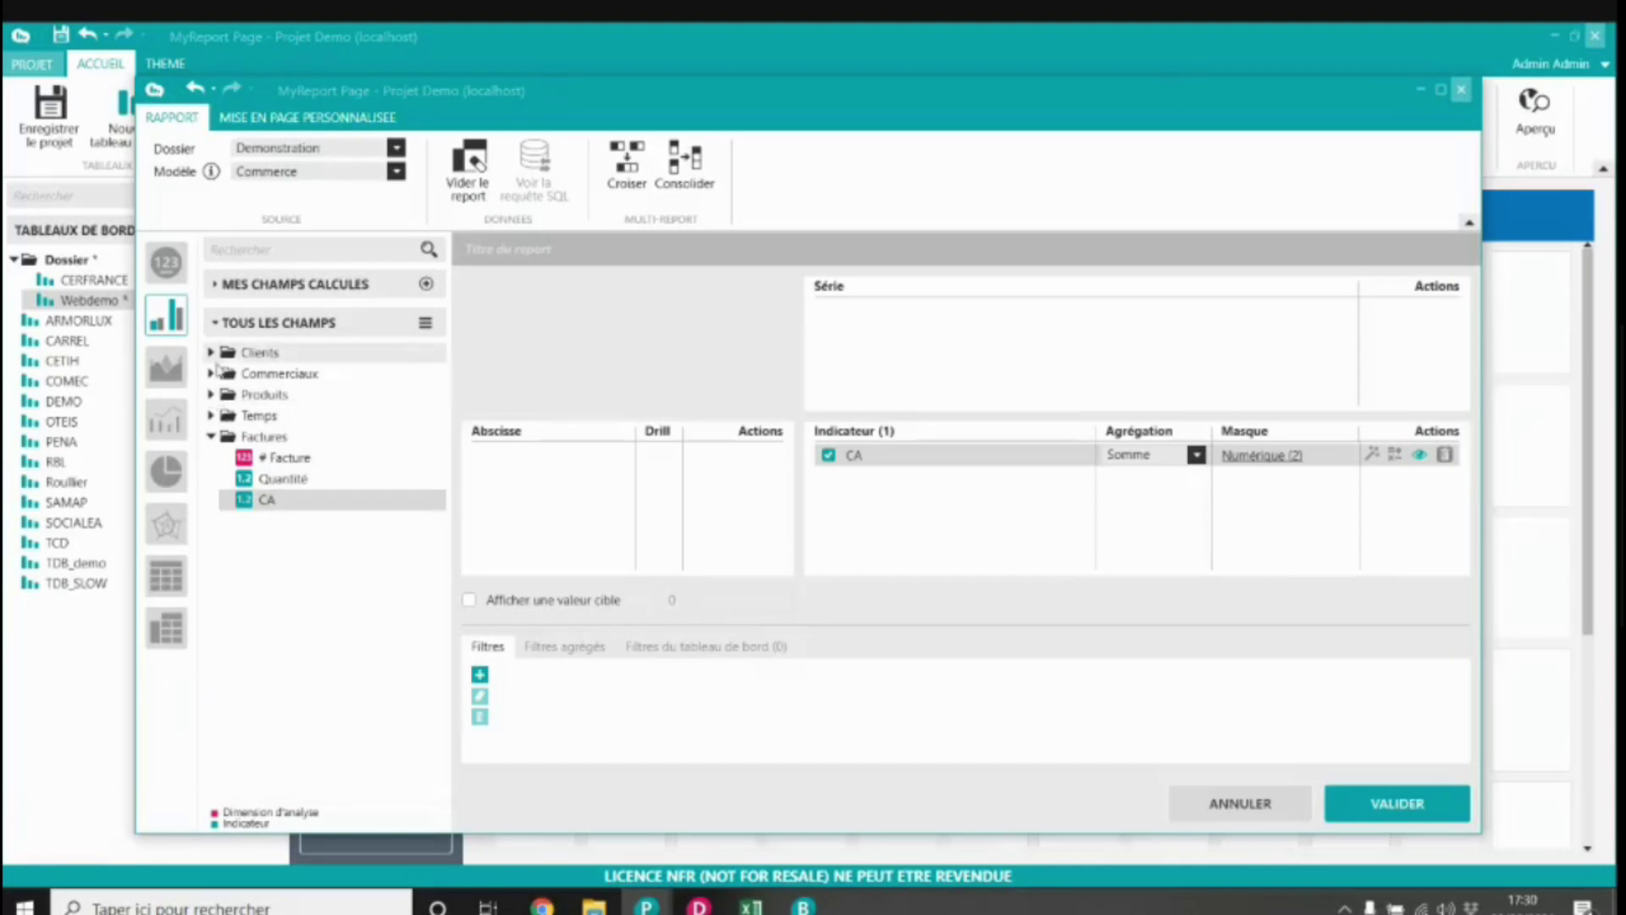
left_click(212, 415)
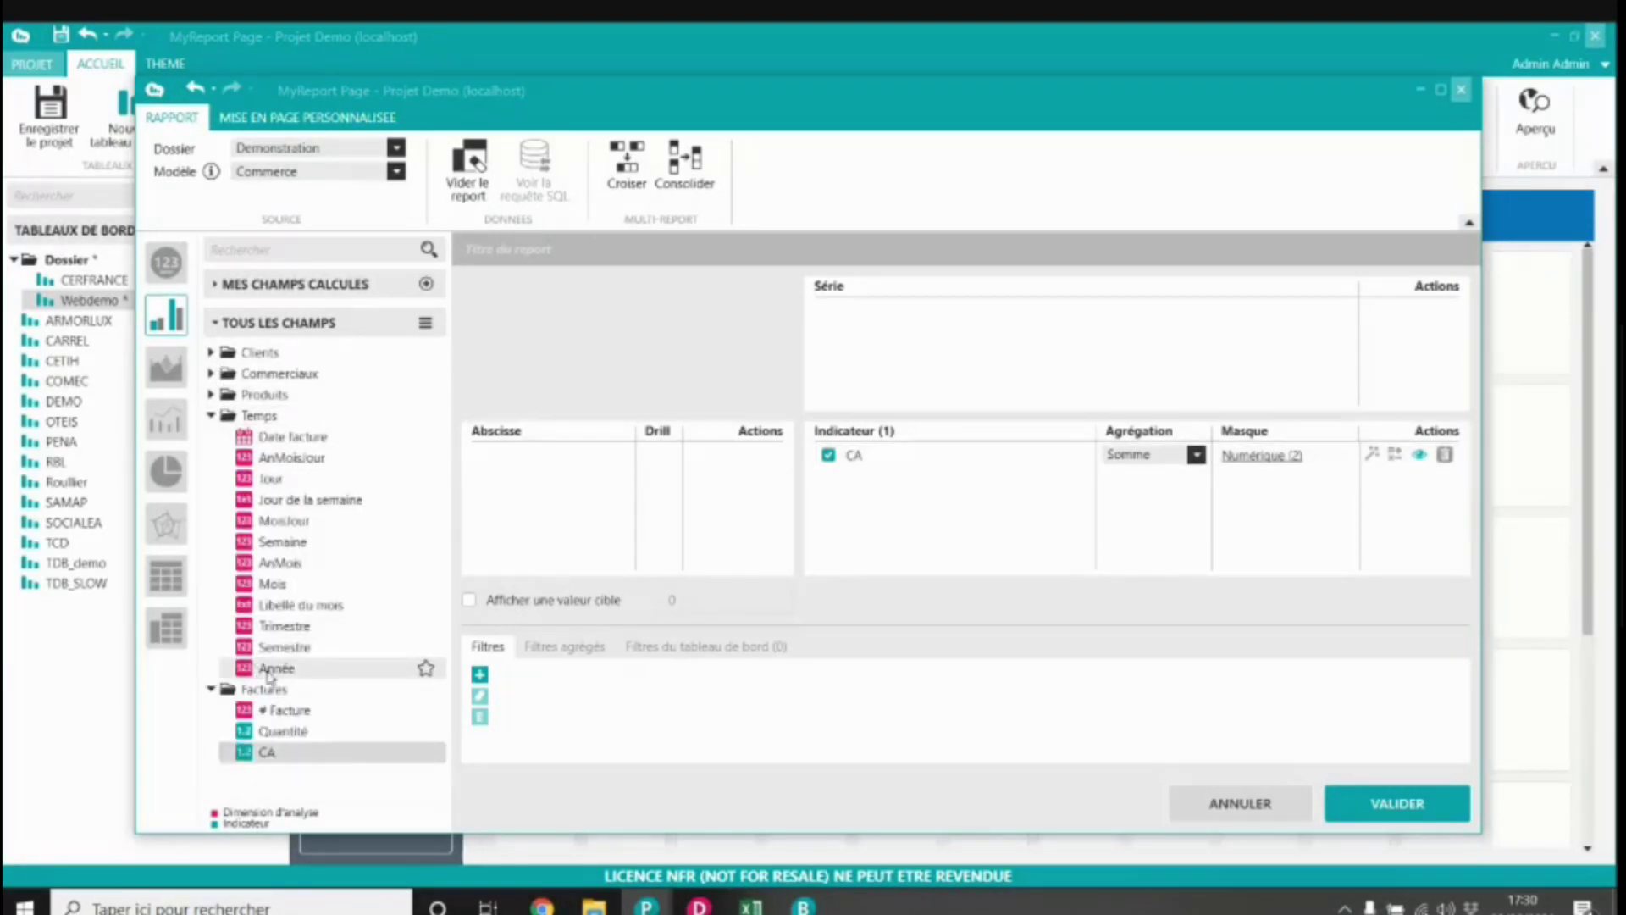
double_click(276, 668)
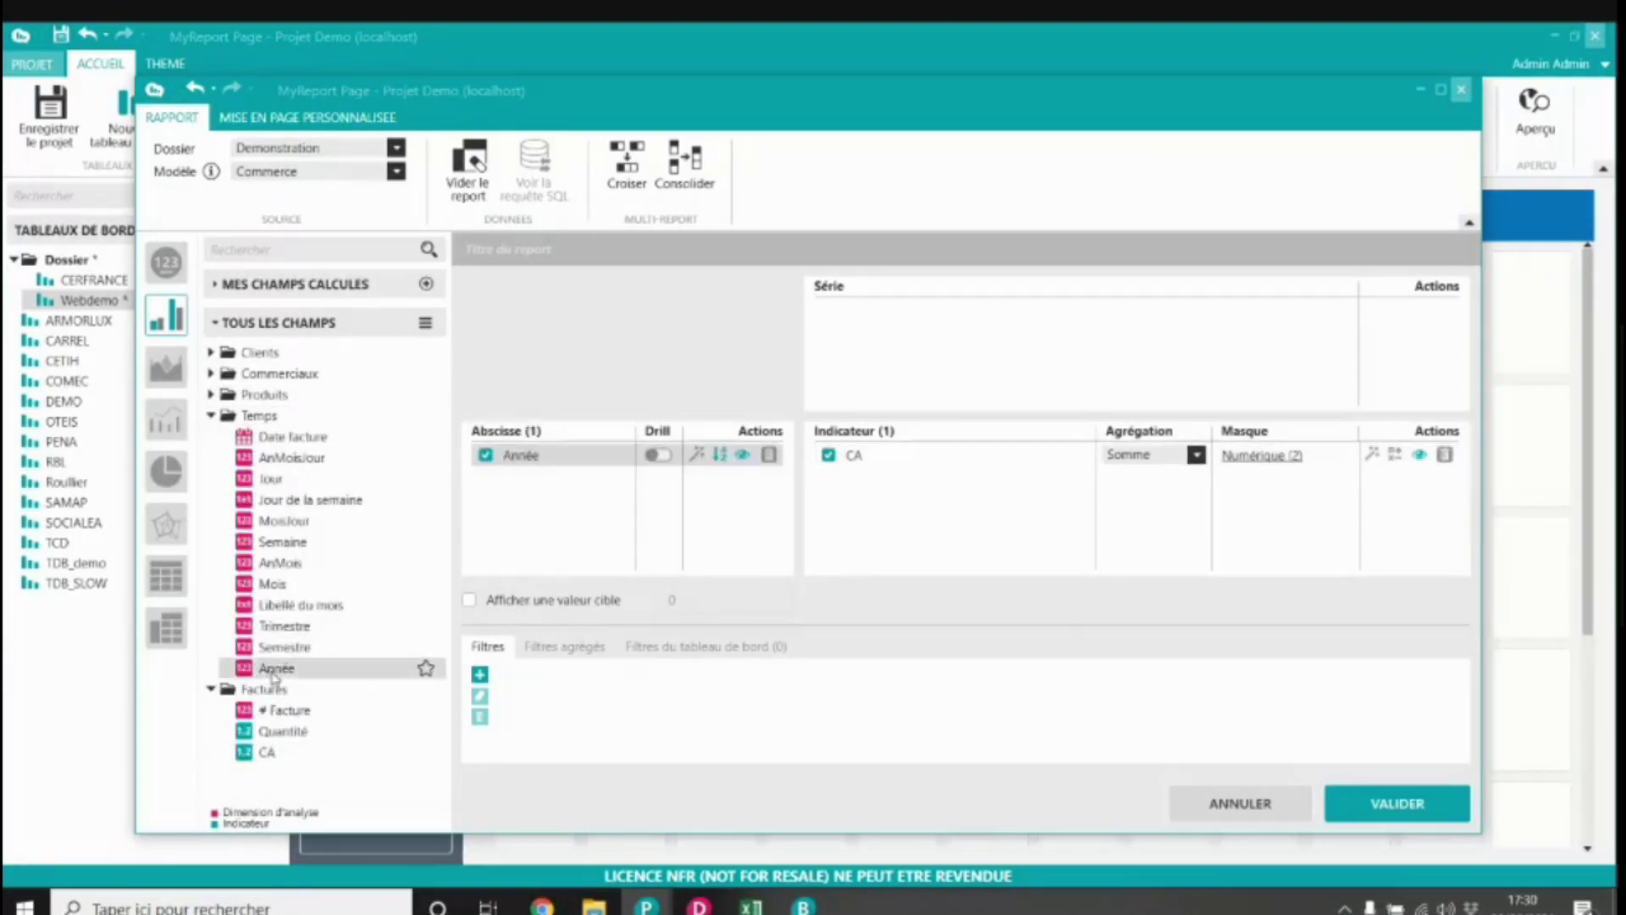
left_click(1389, 803)
Step: Merge the remaining six-by-four cell block and start a cross-table report there with Quantité and CA as indicators
left_click_drag(1507, 735, 1506, 735)
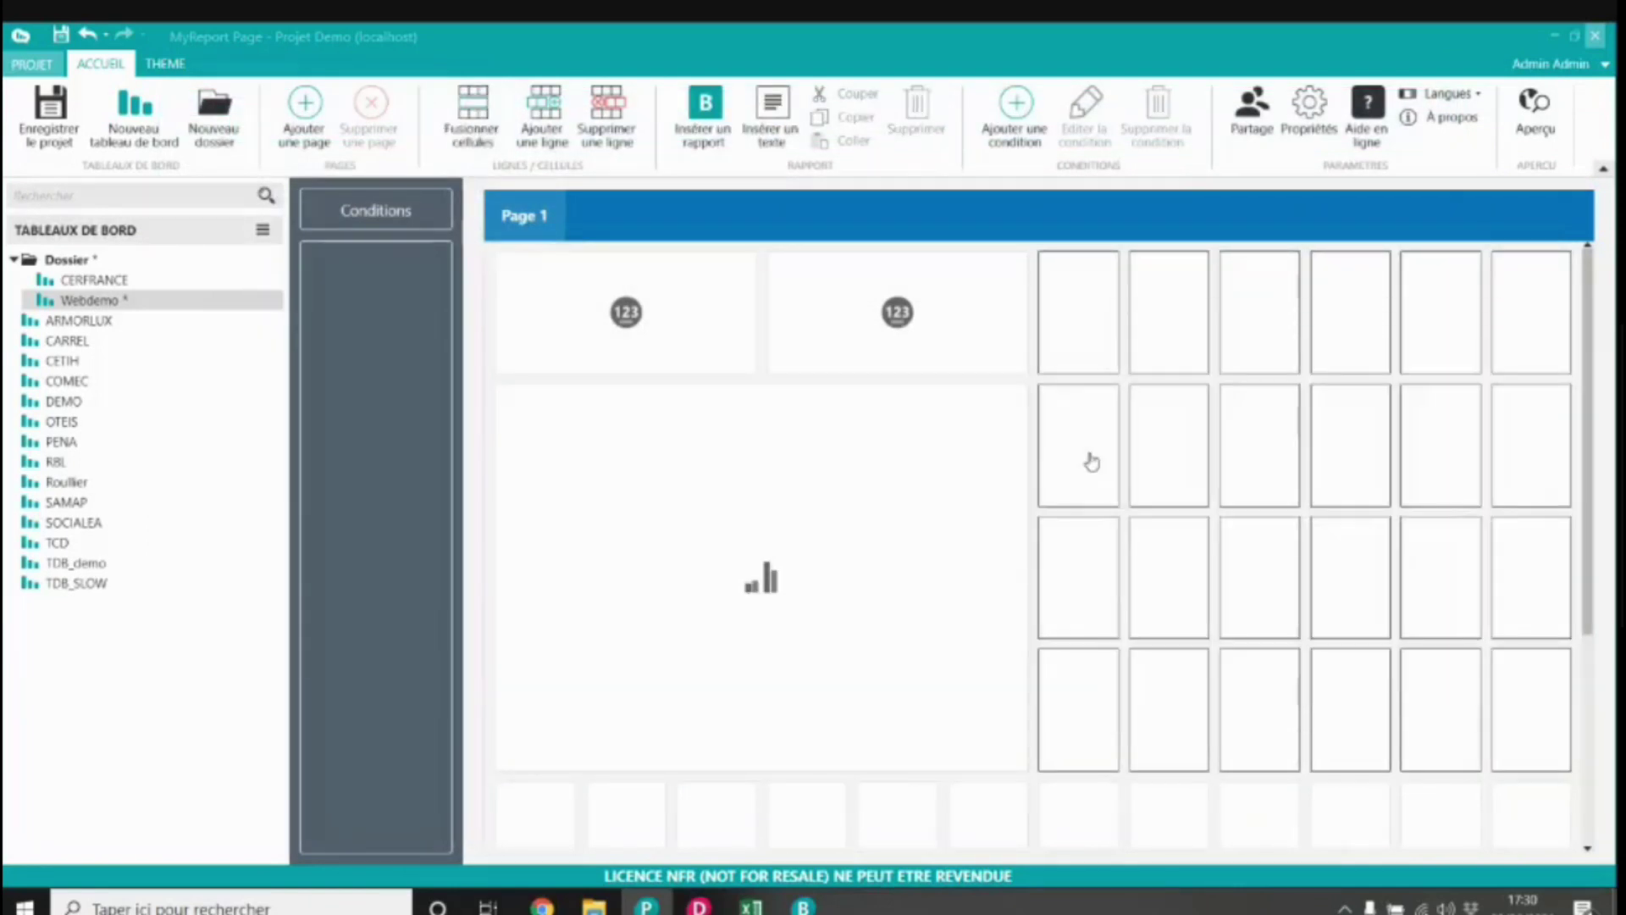
left_click(472, 114)
double_click(1360, 391)
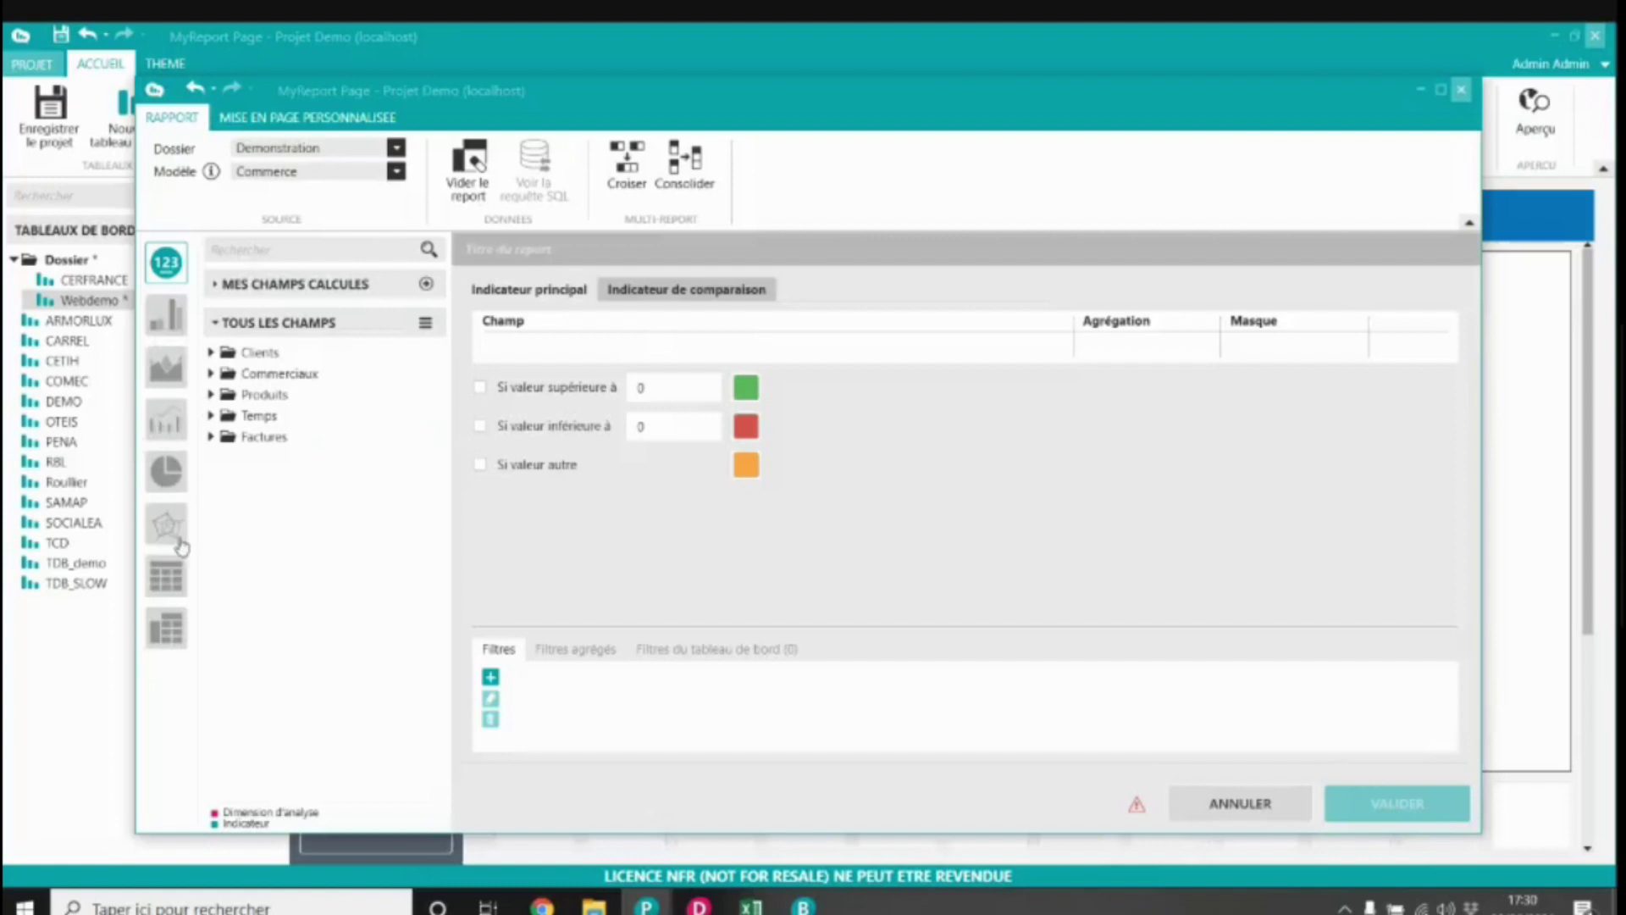
left_click(163, 634)
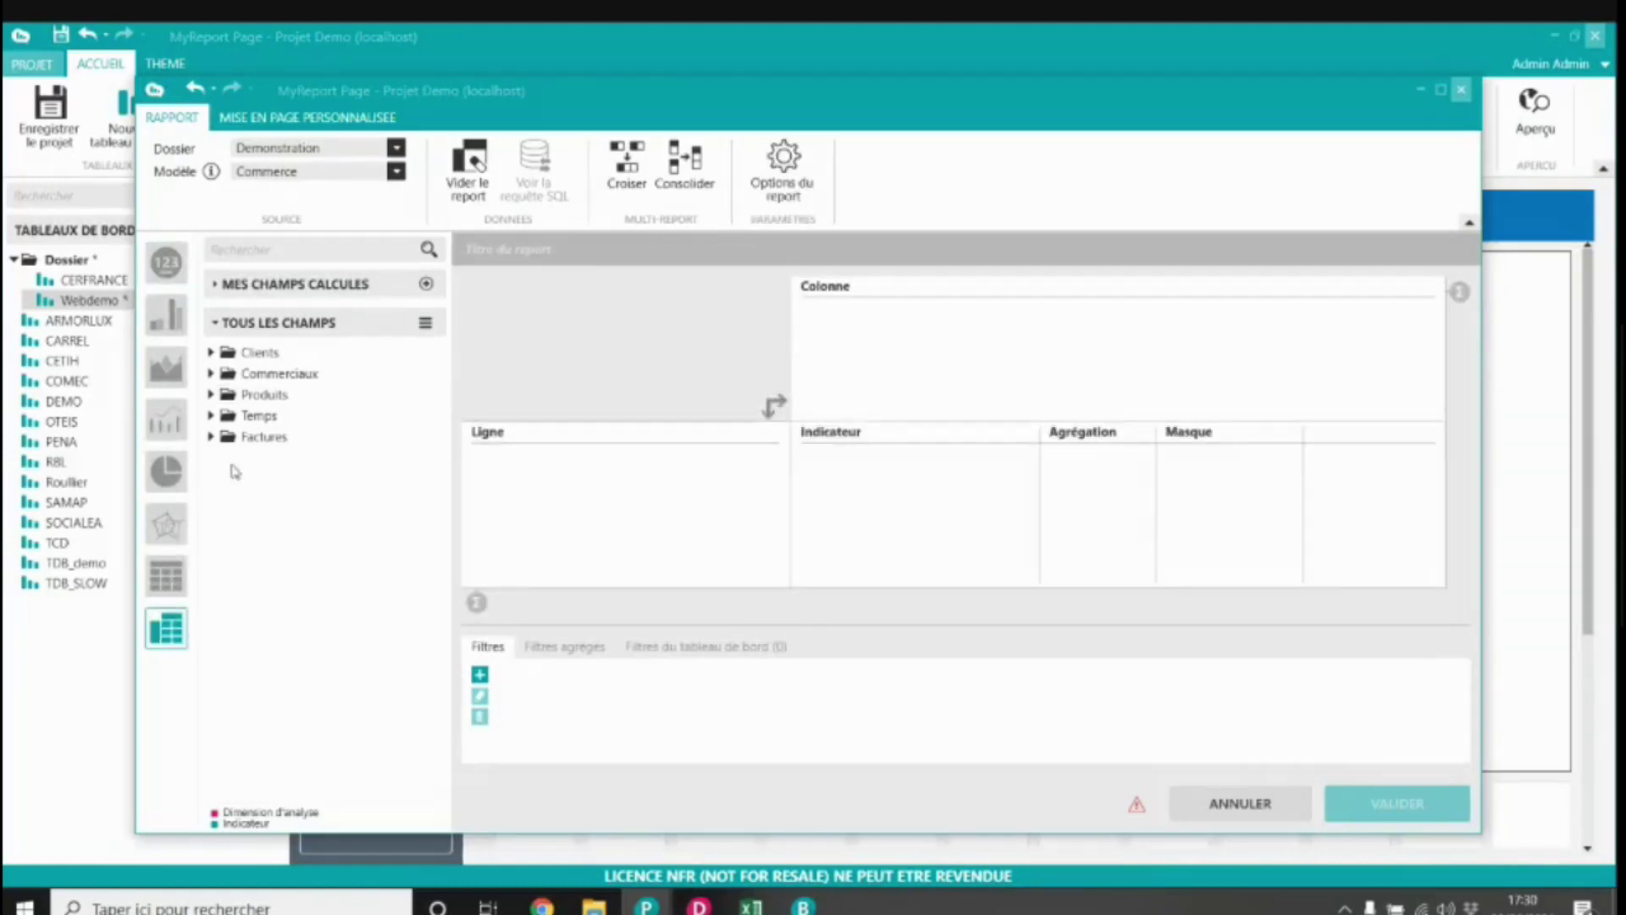
left_click(210, 436)
double_click(288, 480)
double_click(268, 502)
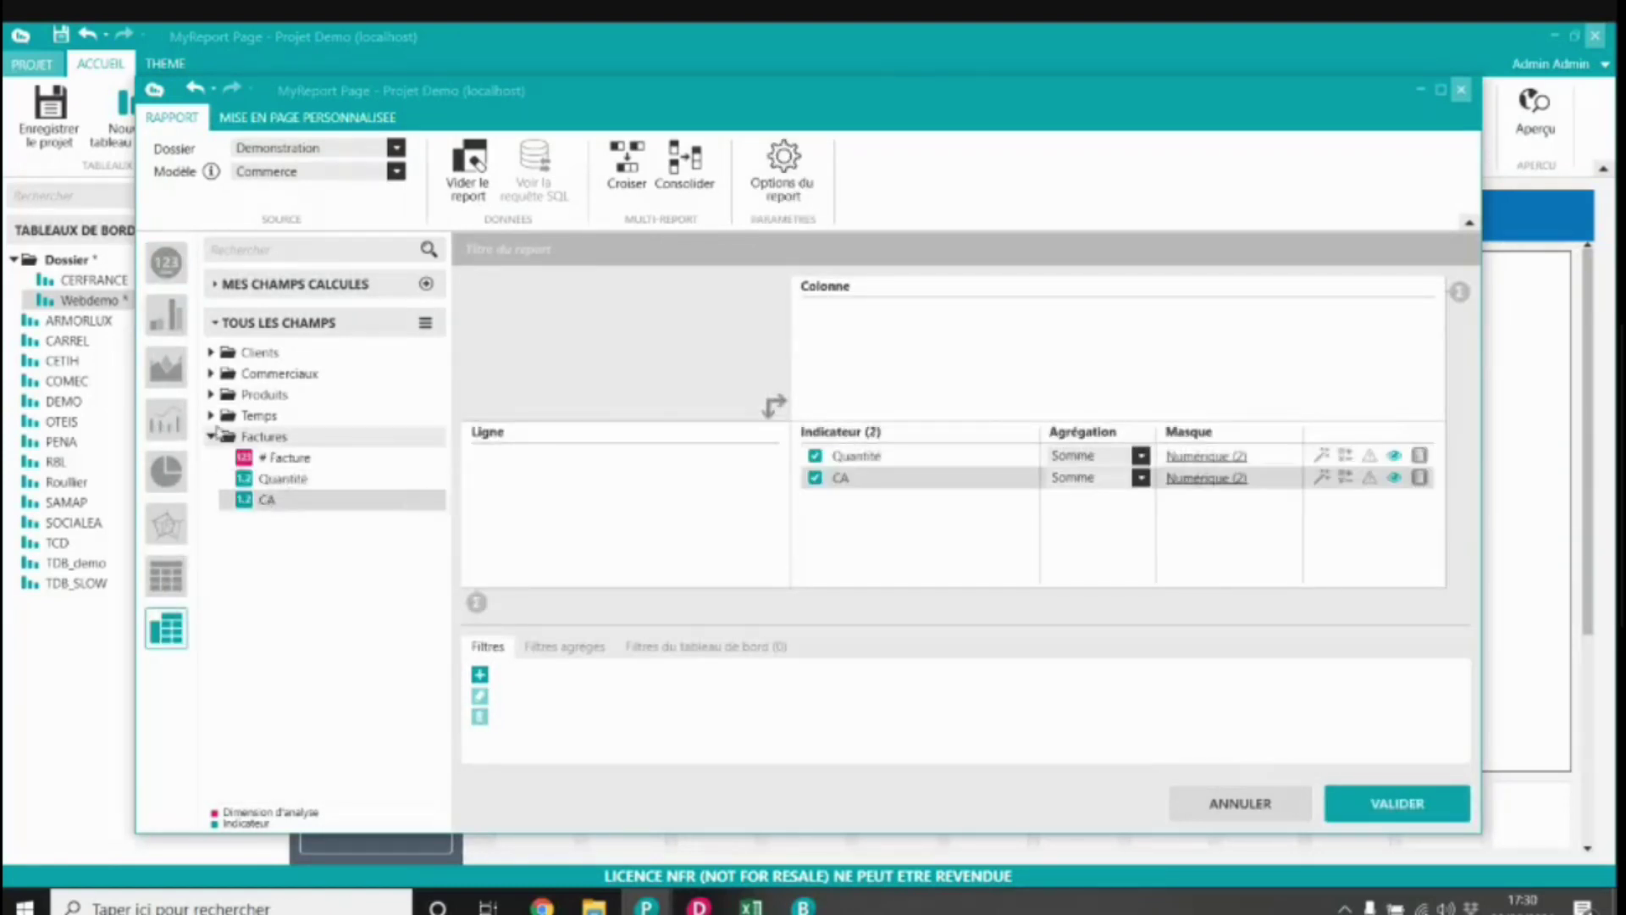
Step: Use Année as the cross-table's column field and Famille as its row field, and validate the report
left_click(211, 415)
left_click_drag(277, 669, 926, 356)
left_click(211, 394)
left_click_drag(288, 441, 603, 527)
left_click(1395, 804)
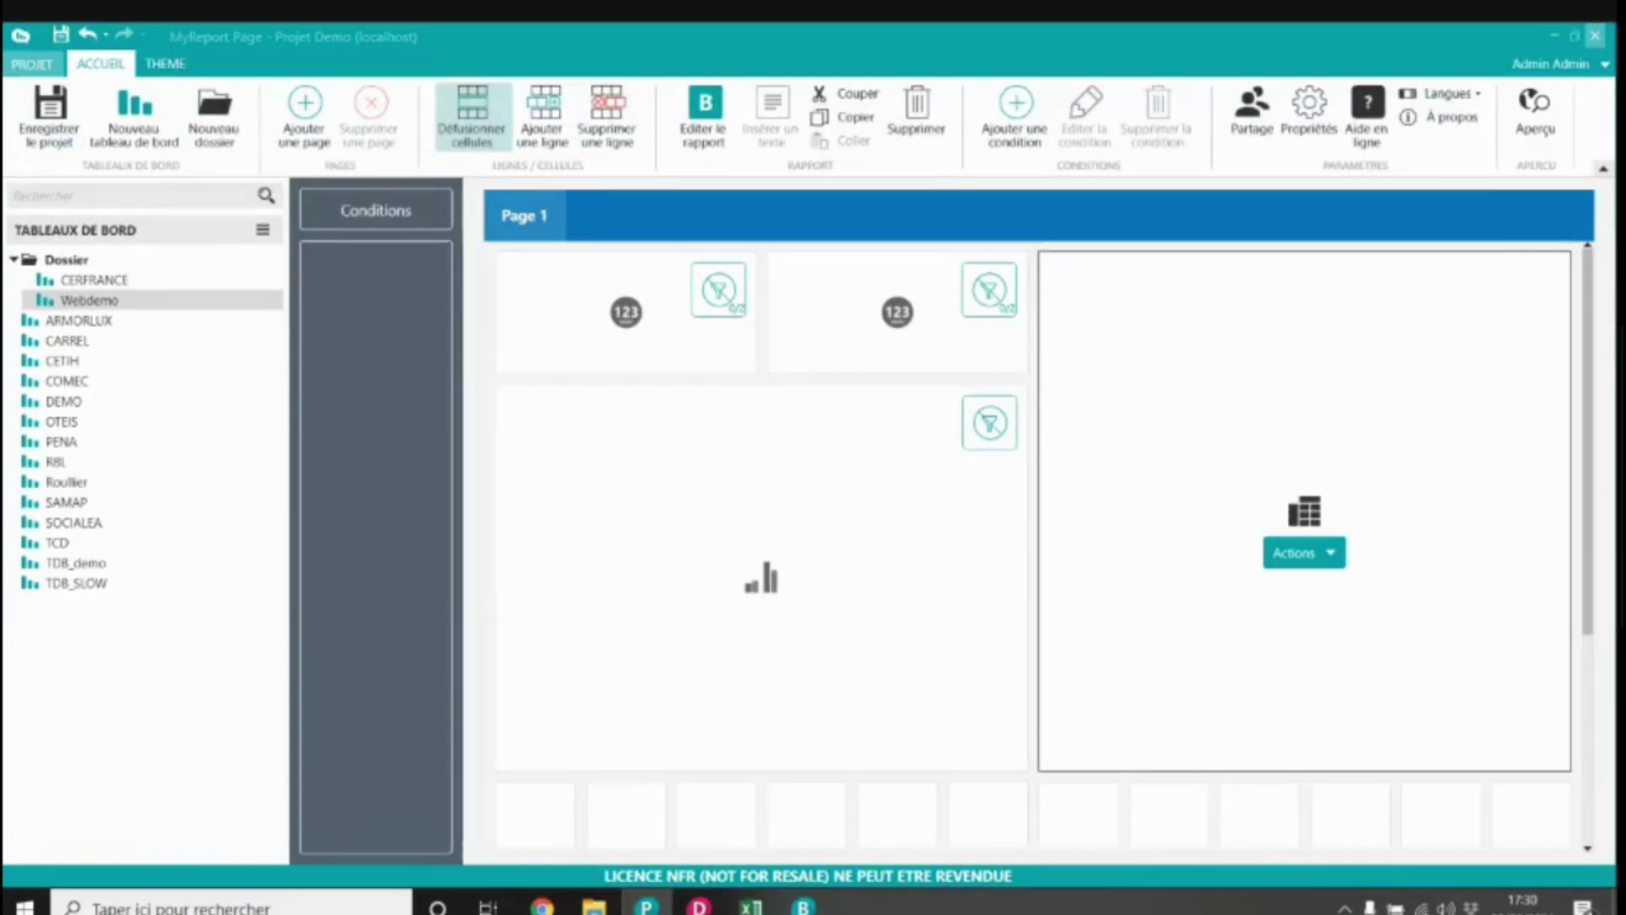
Step: Switch to Chrome to show the Demo project in MyReport Center
left_click(542, 904)
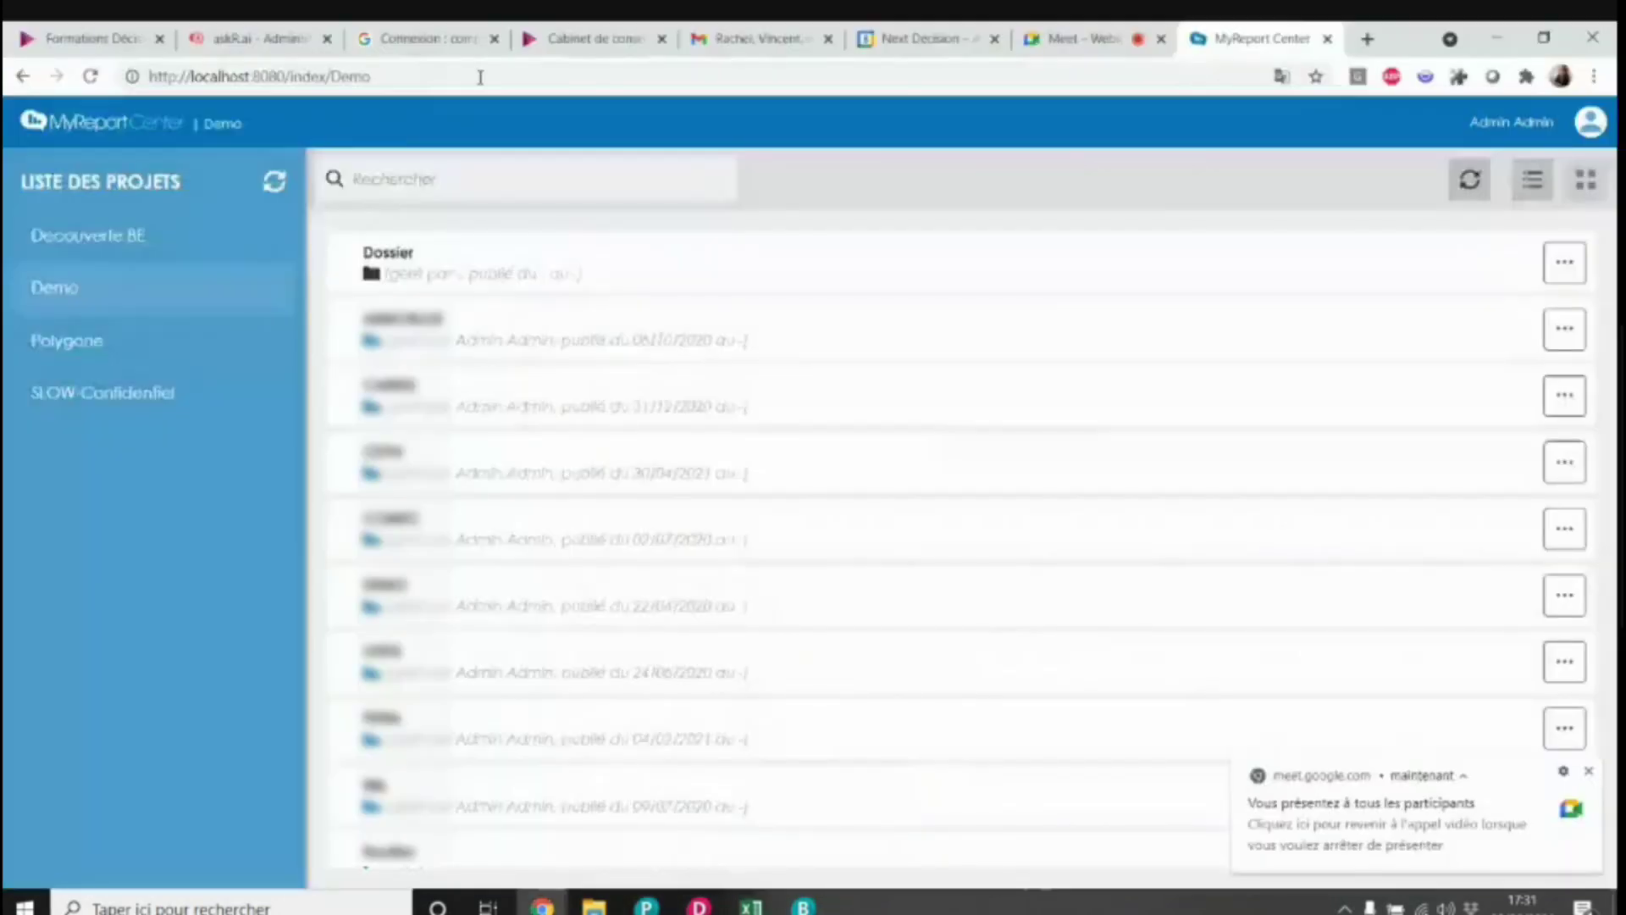